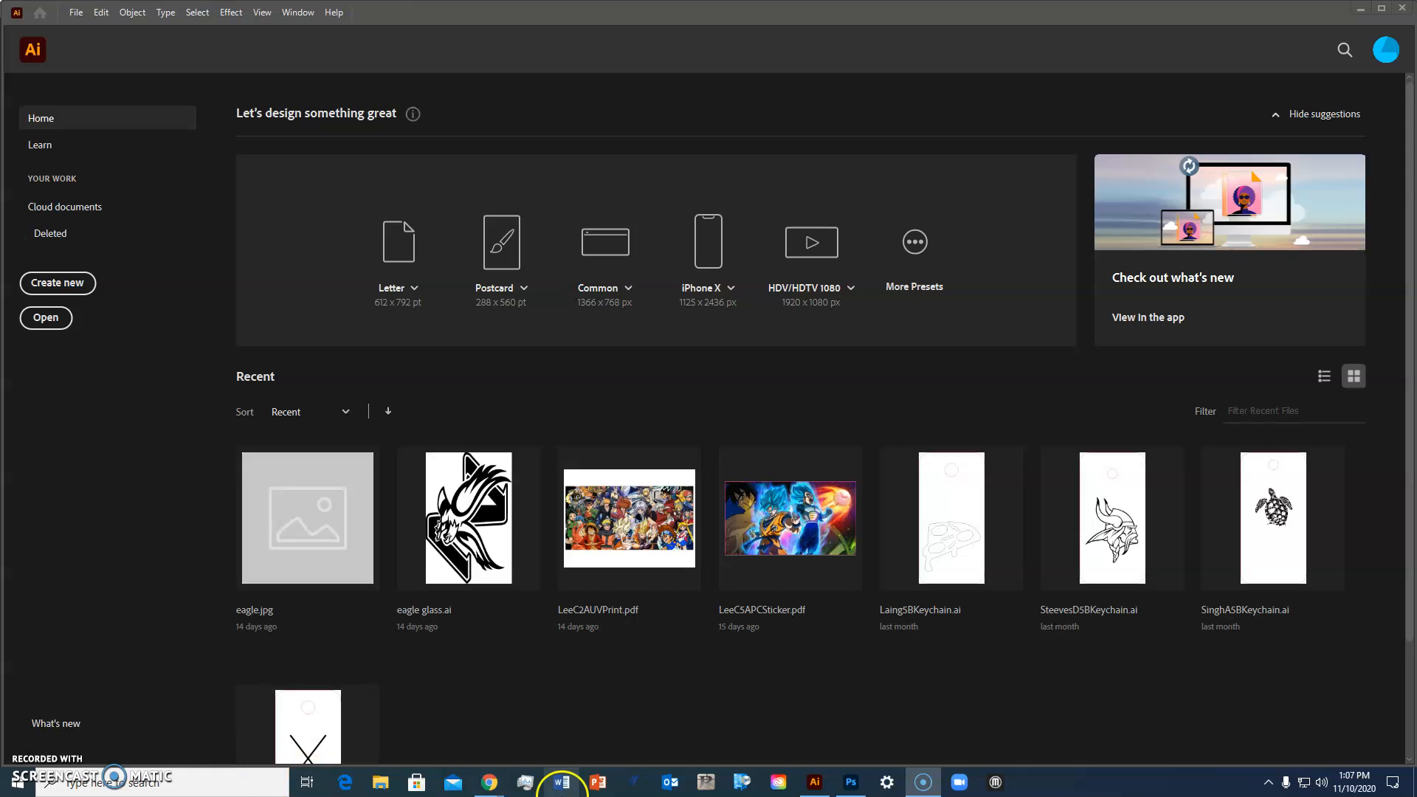
Step: Switch to the browser's image search results for 'the child' with the transparent full-size preview
mouse_move(489, 781)
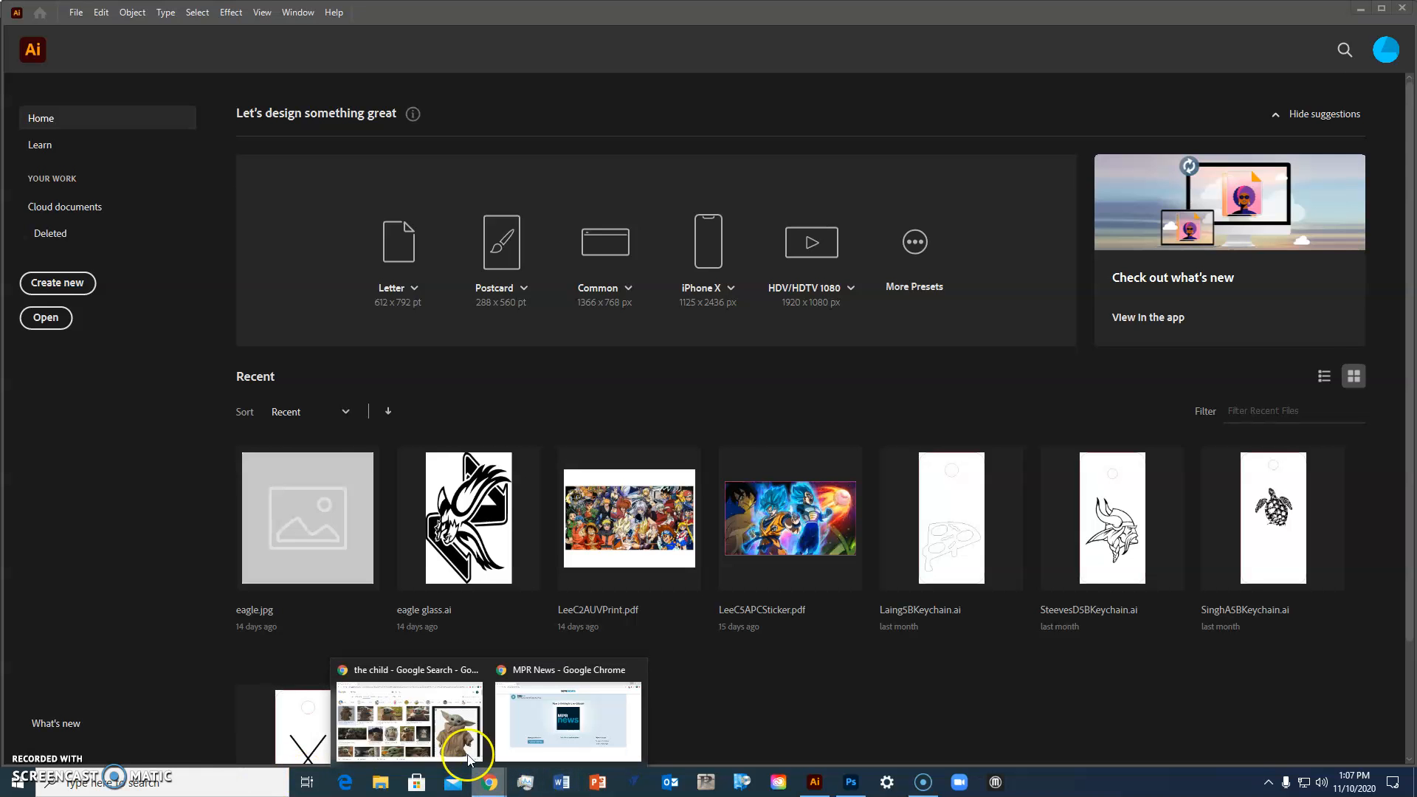
click(468, 758)
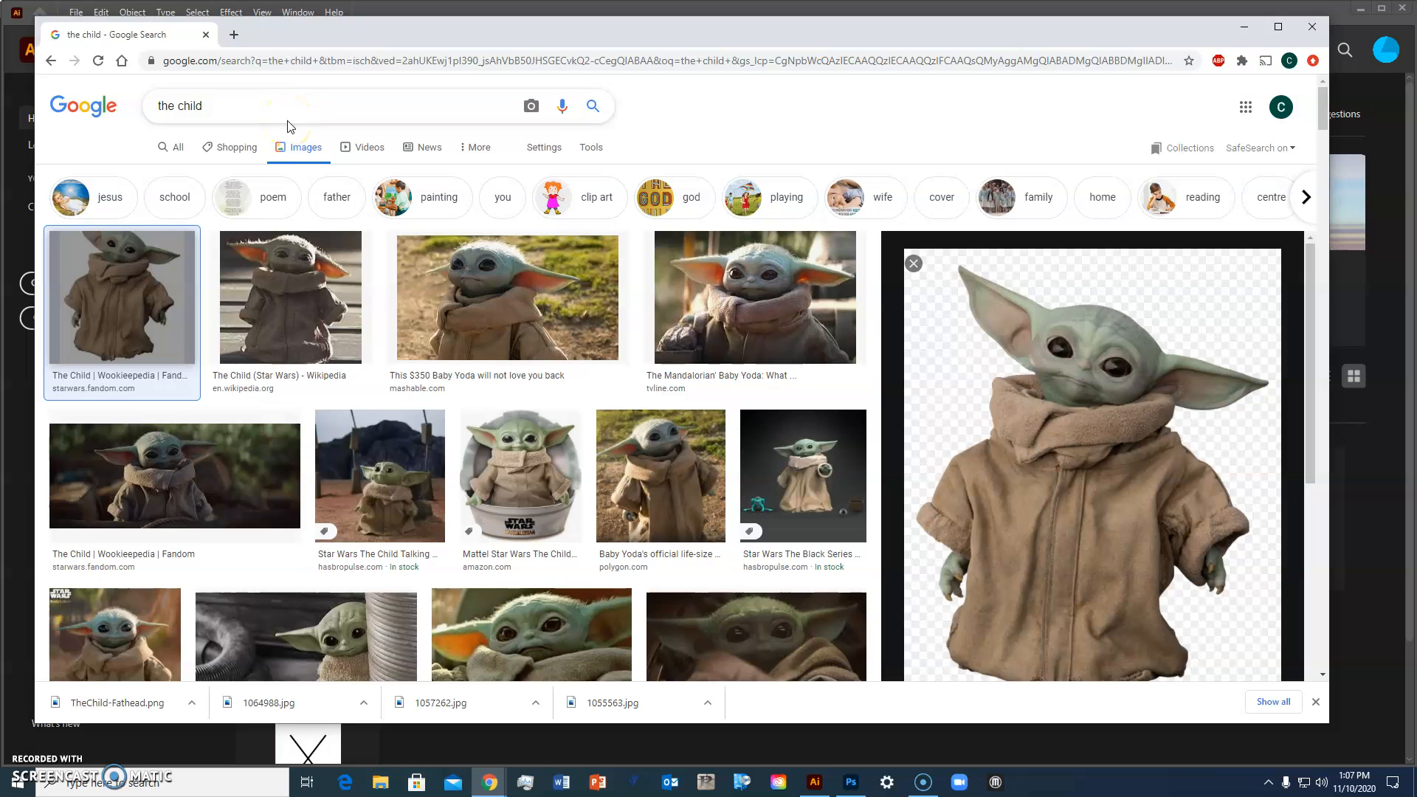
click(328, 98)
click(369, 107)
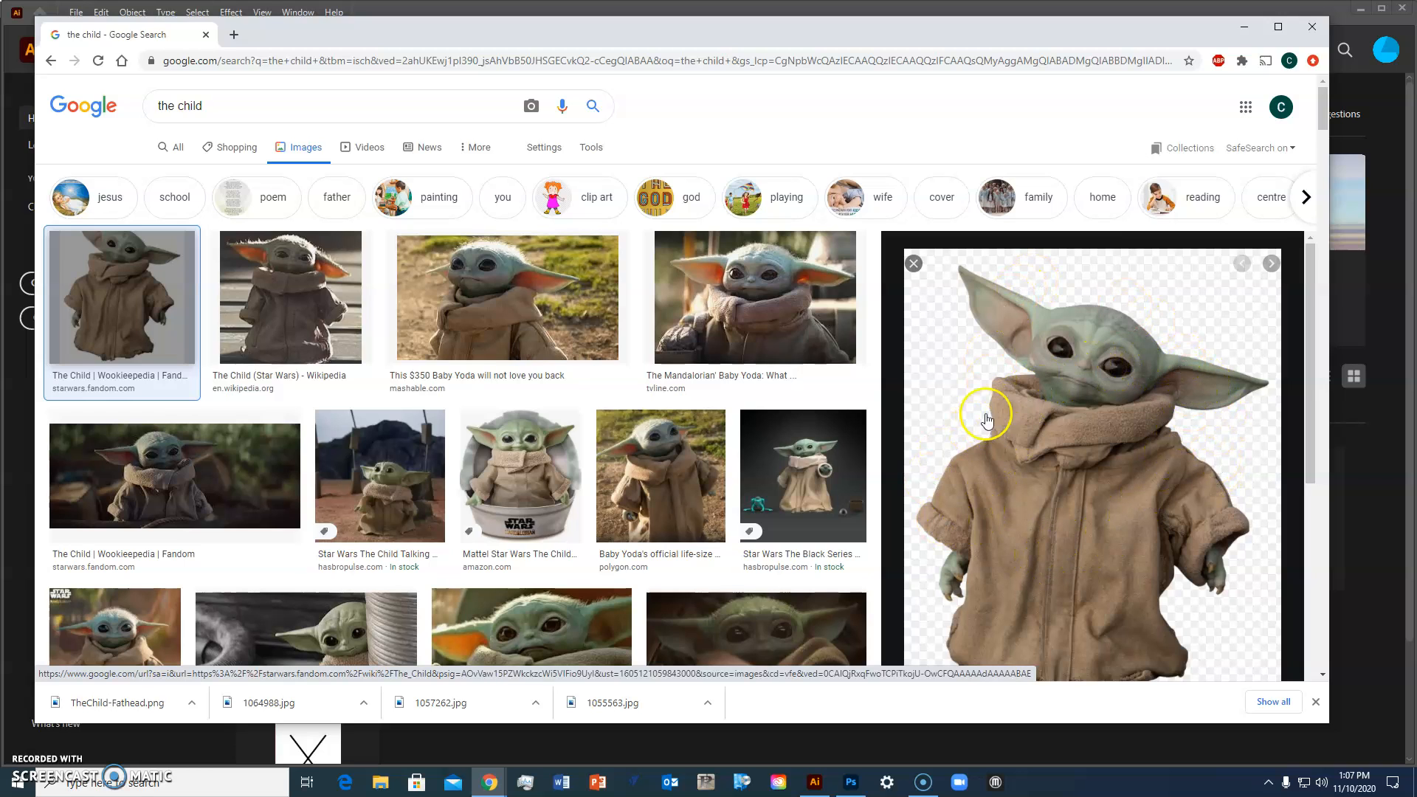
click(1171, 298)
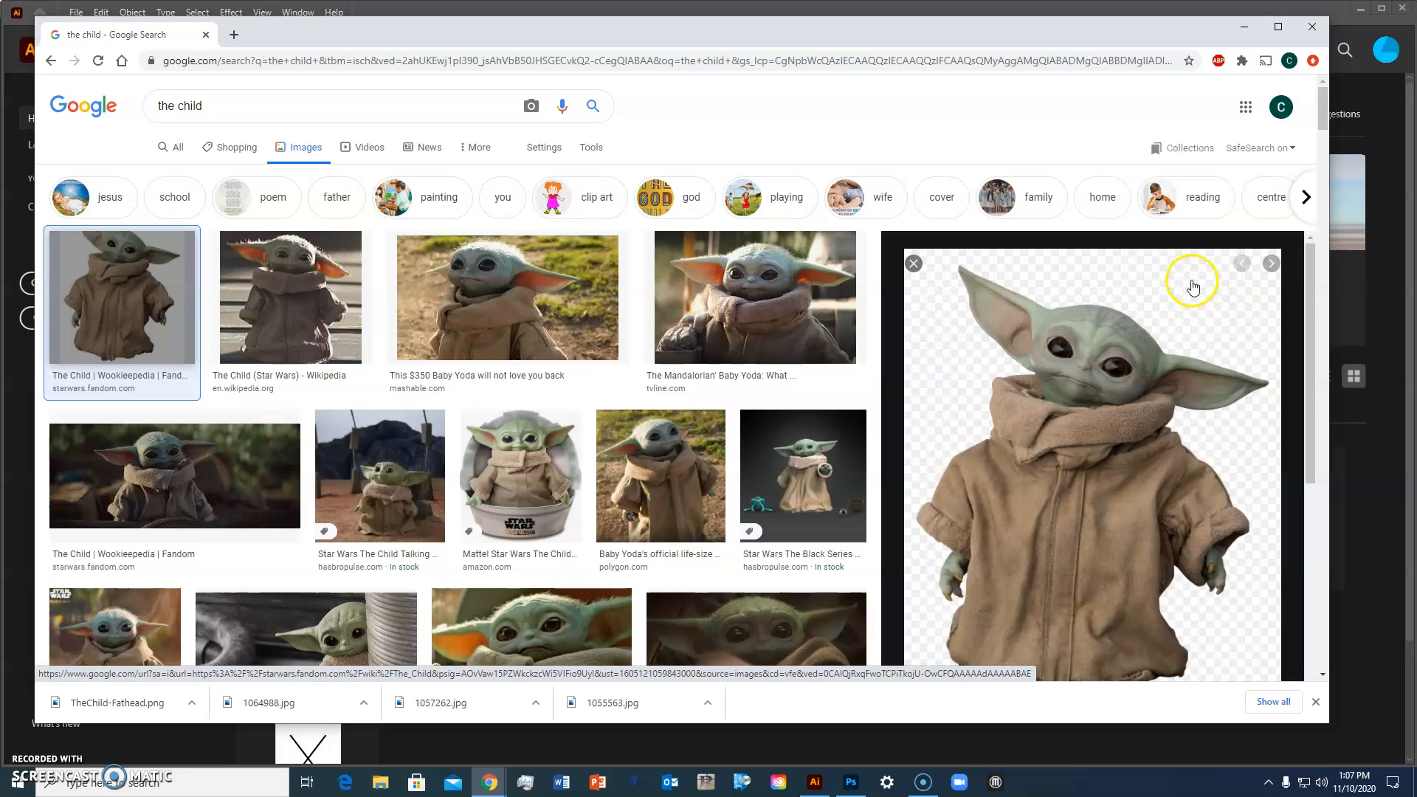
Step: Save the previewed transparent image of The Child to the Desktop as a PNG named TheChild
right_click(1094, 359)
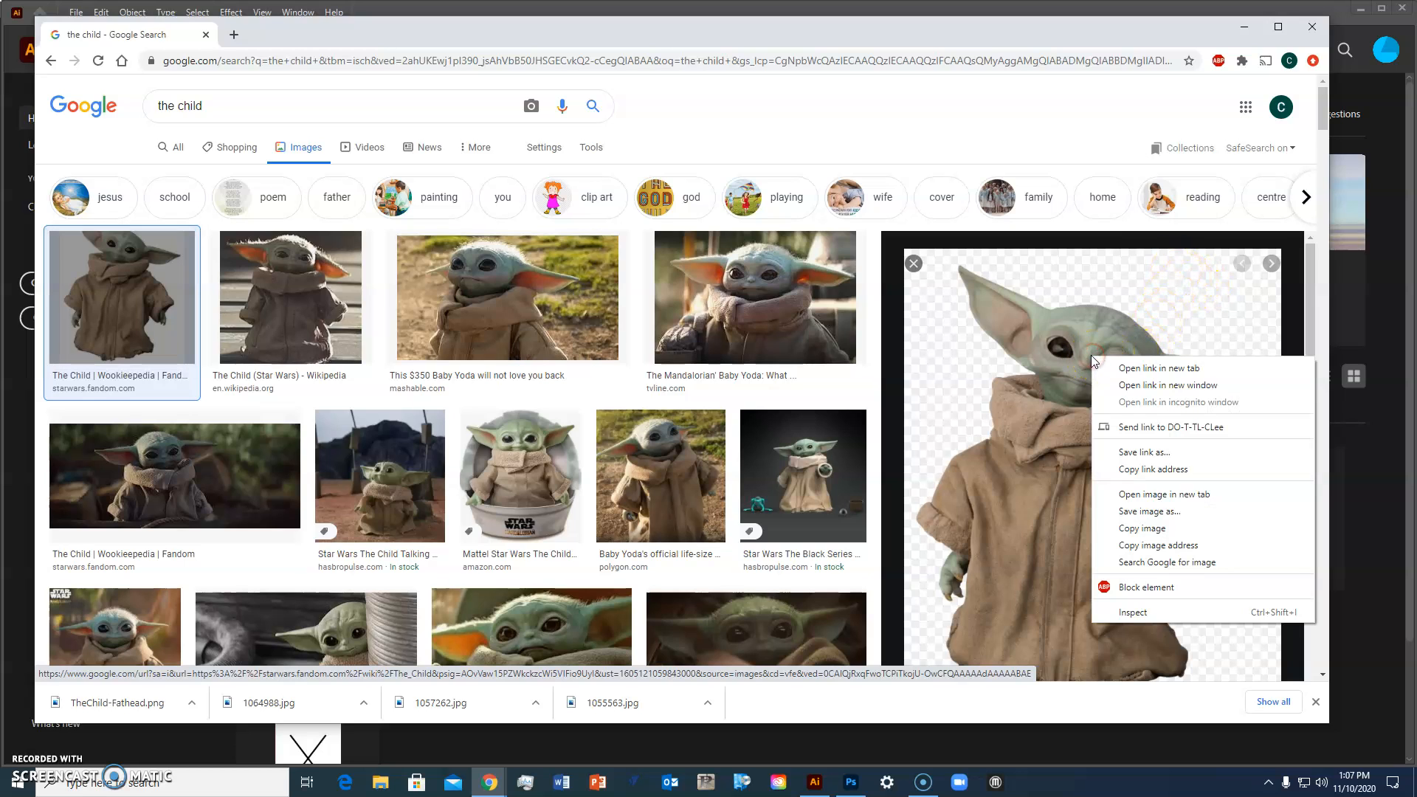
click(1170, 511)
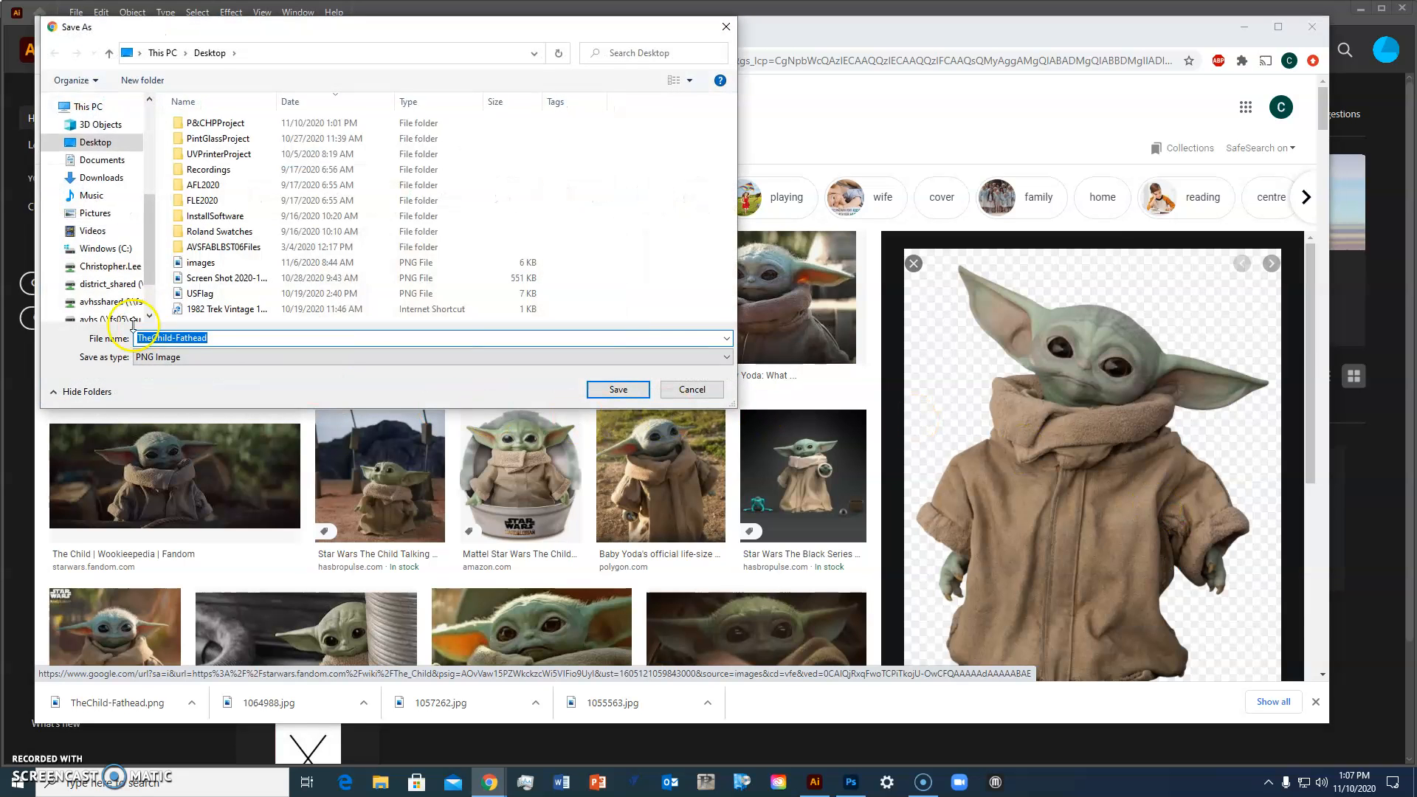
double_click(205, 339)
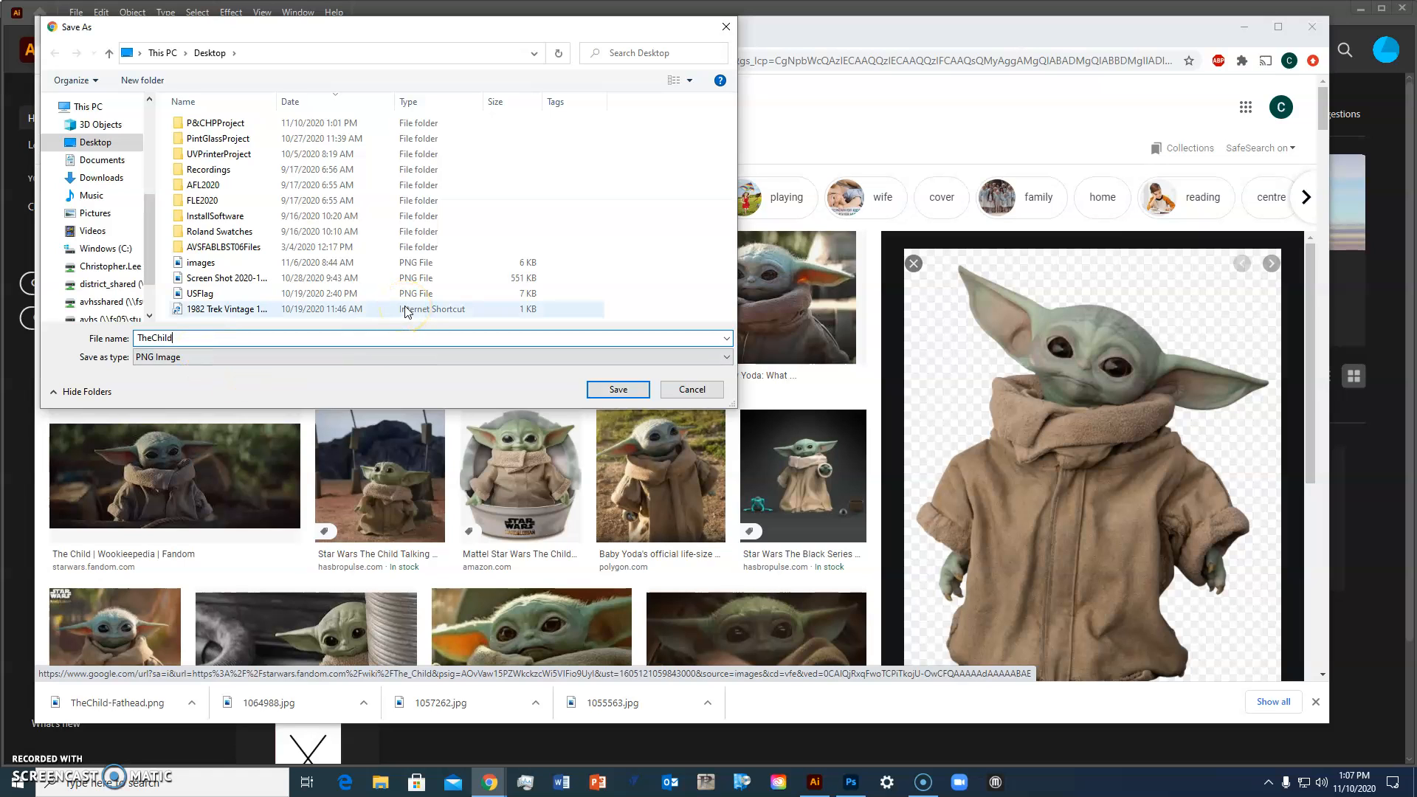
click(604, 389)
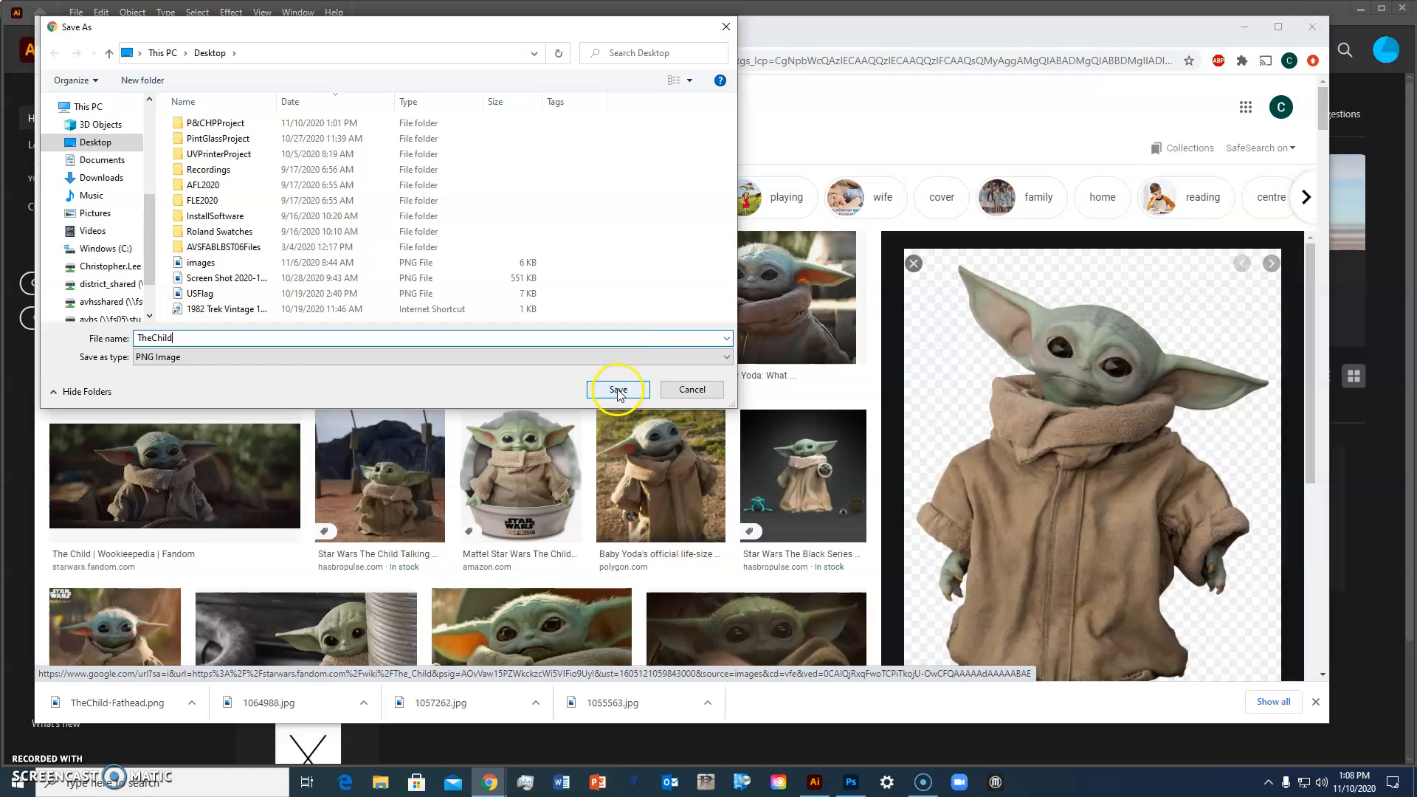
click(619, 390)
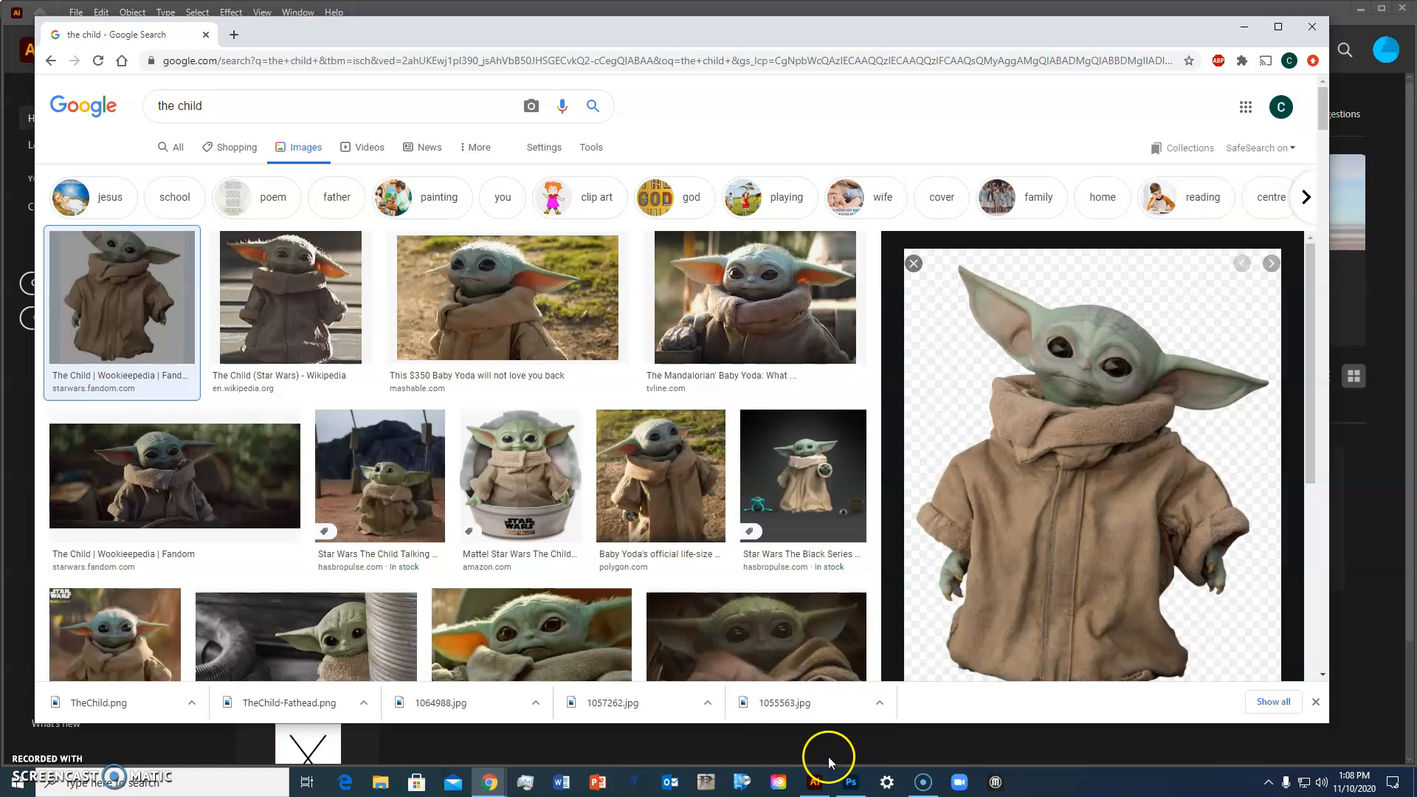
Step: Switch to Photoshop and open TheChild.png from the Desktop
click(851, 787)
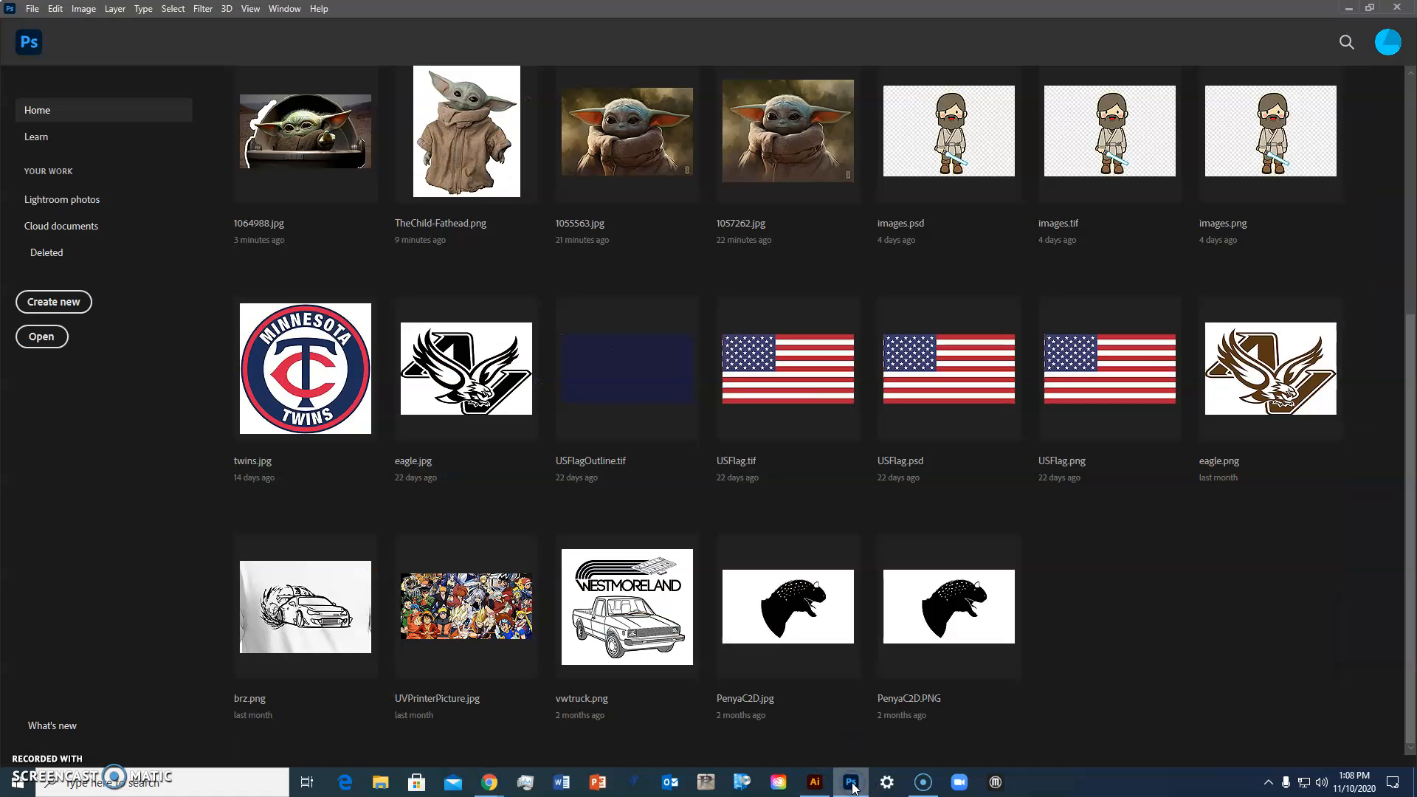
click(33, 9)
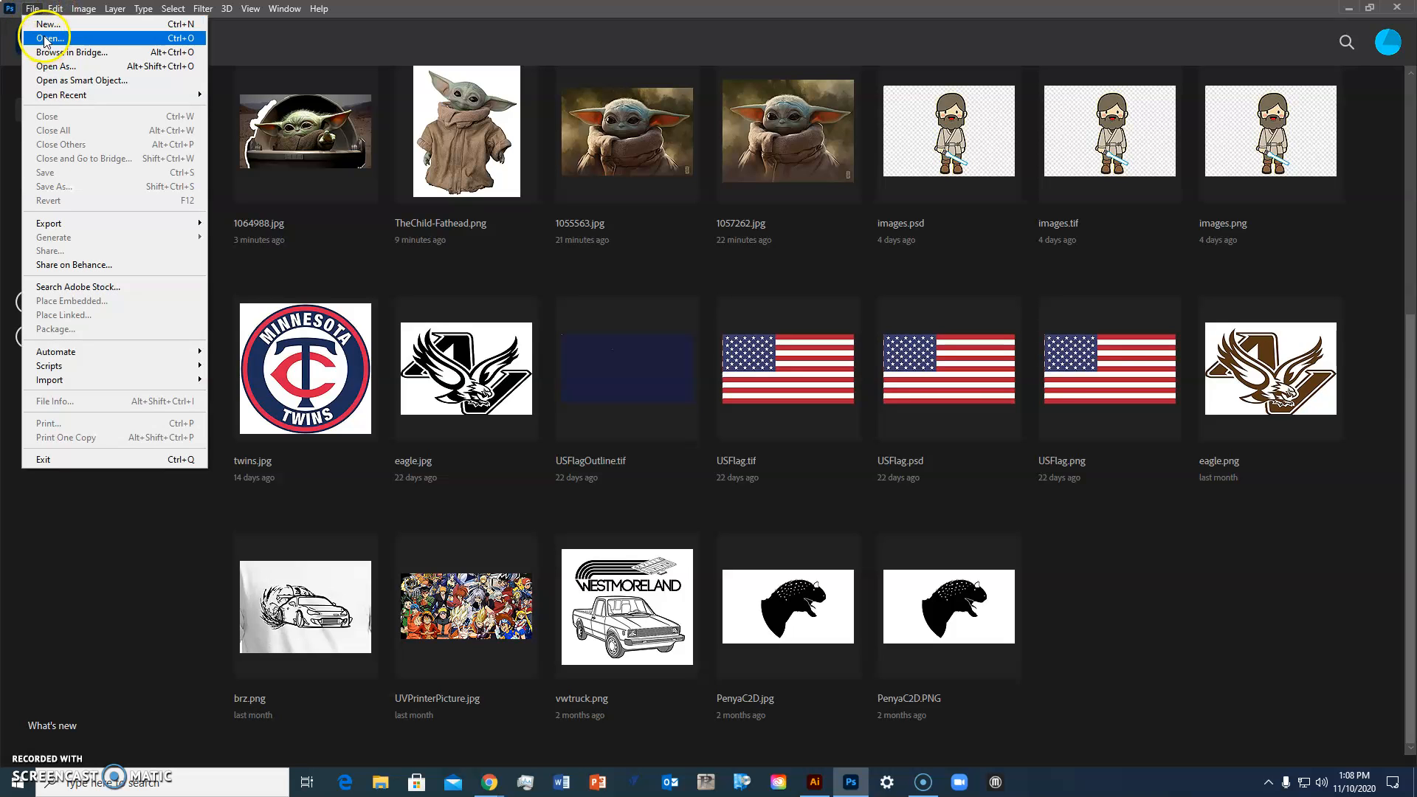
click(47, 39)
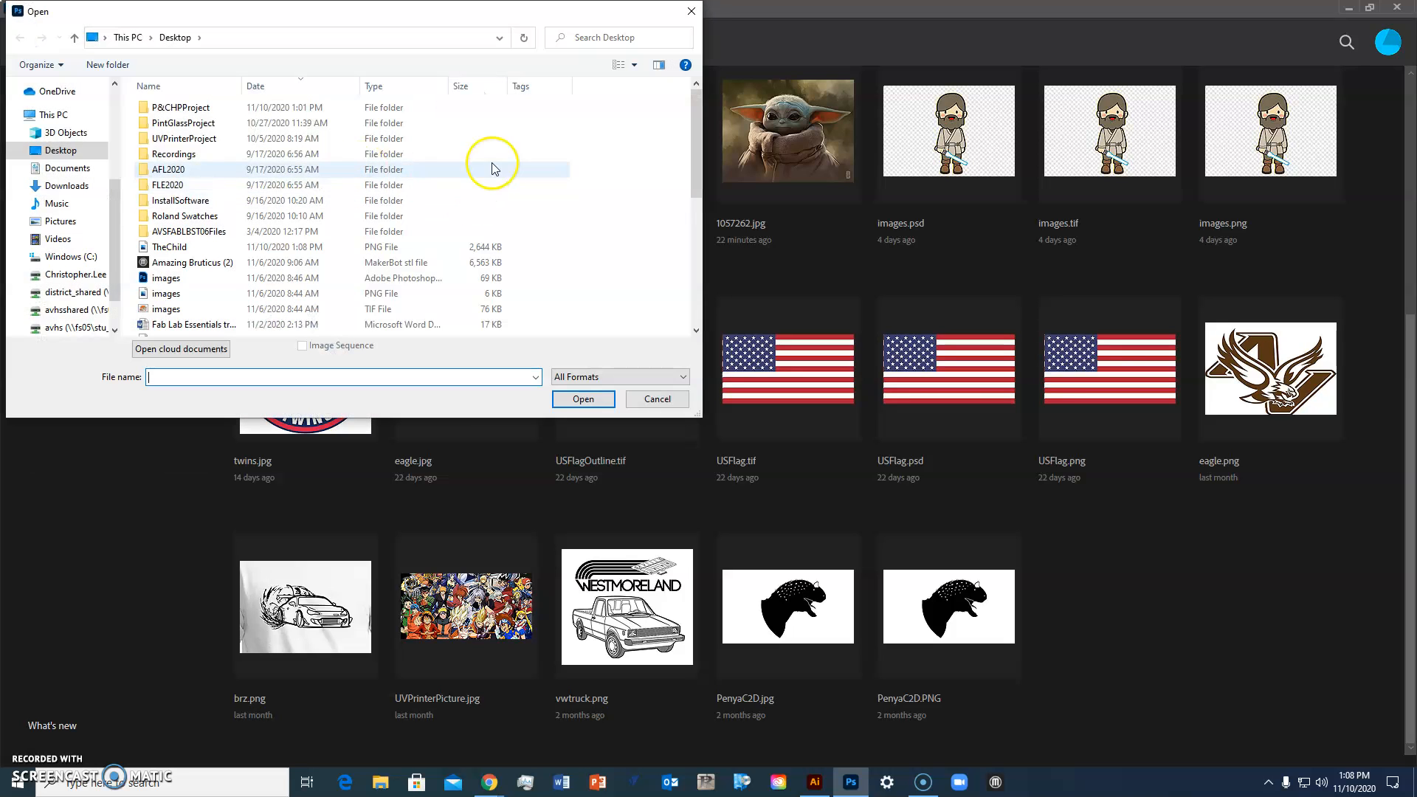
scroll(490, 156, down, 5)
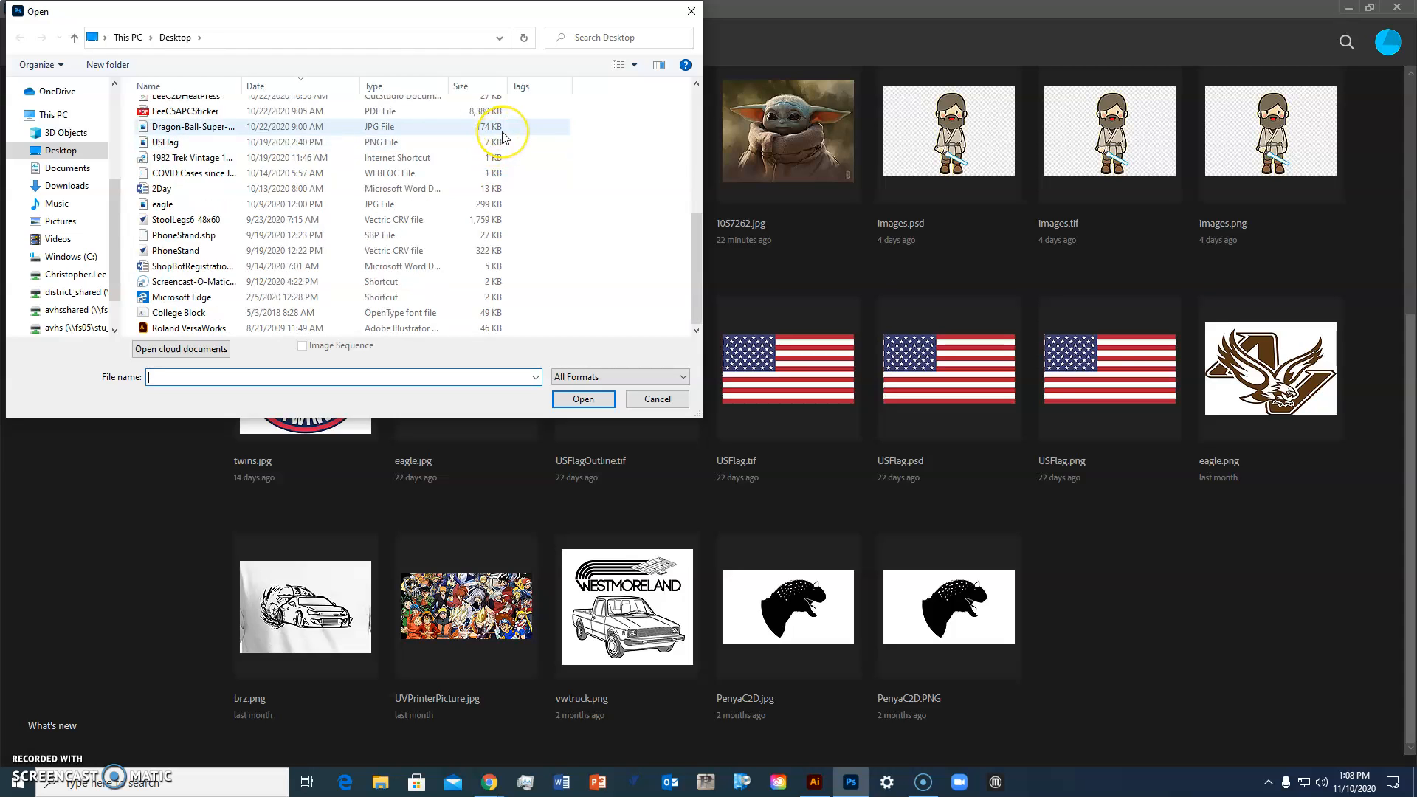
scroll(507, 136, up, 5)
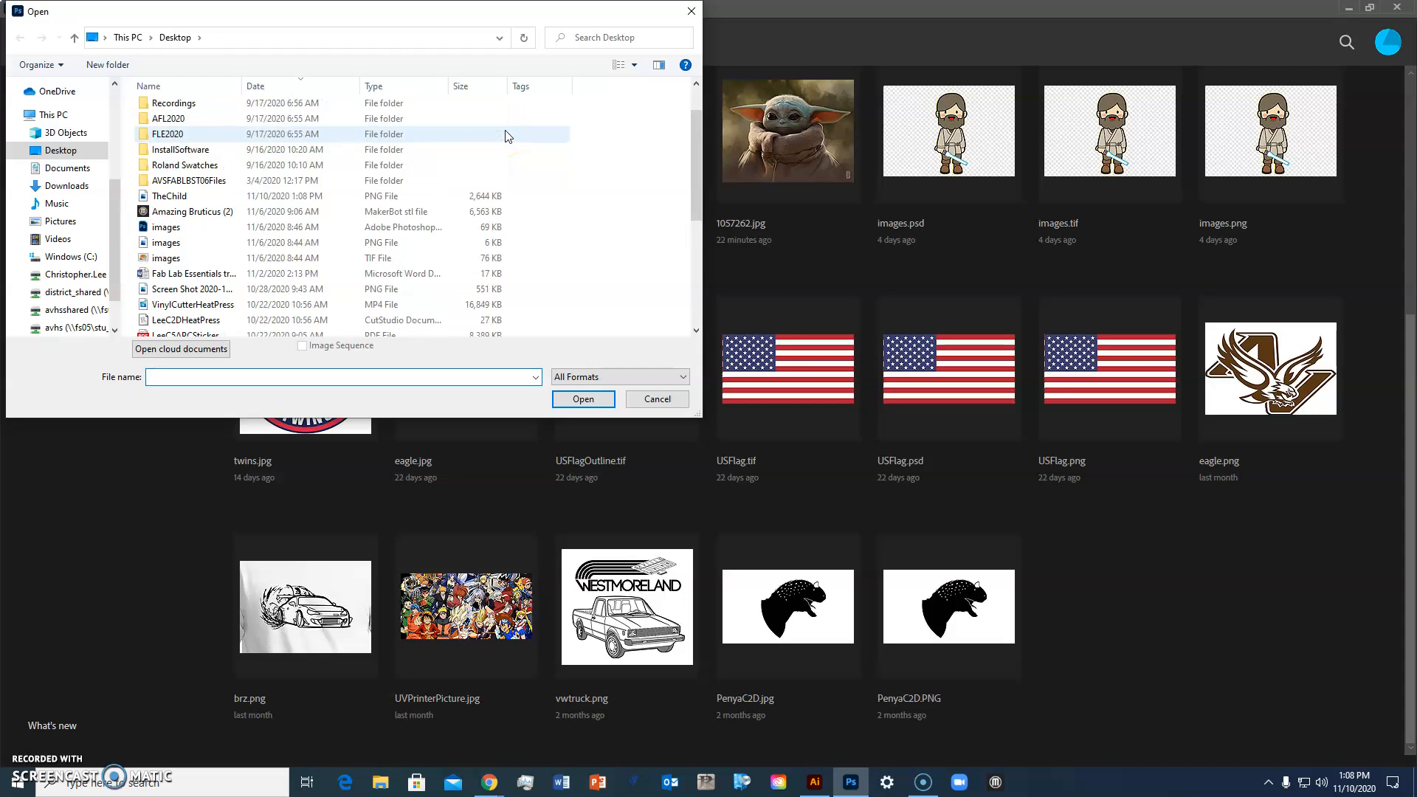
scroll(507, 136, down, 2)
scroll(211, 185, down, 3)
scroll(229, 180, up, 5)
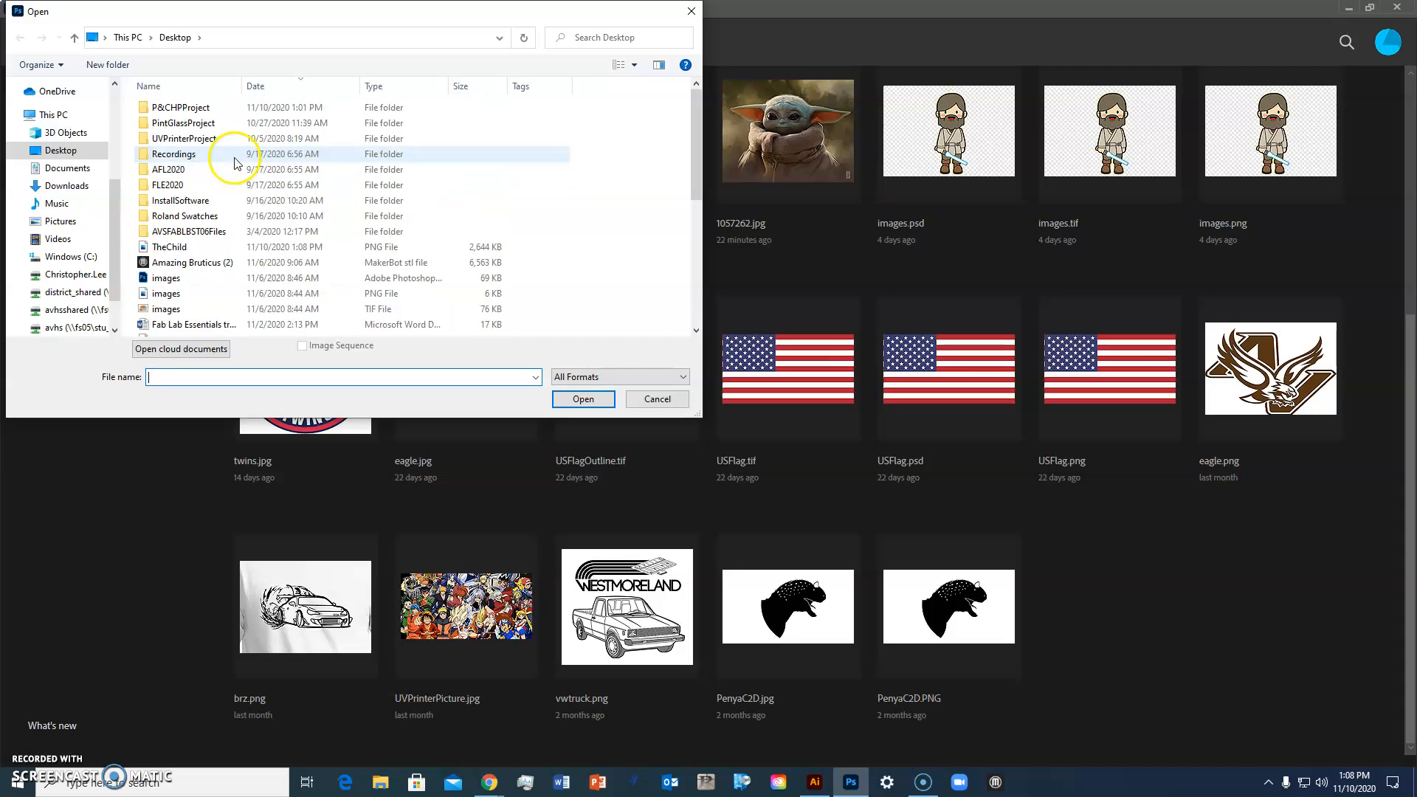
click(160, 249)
click(583, 397)
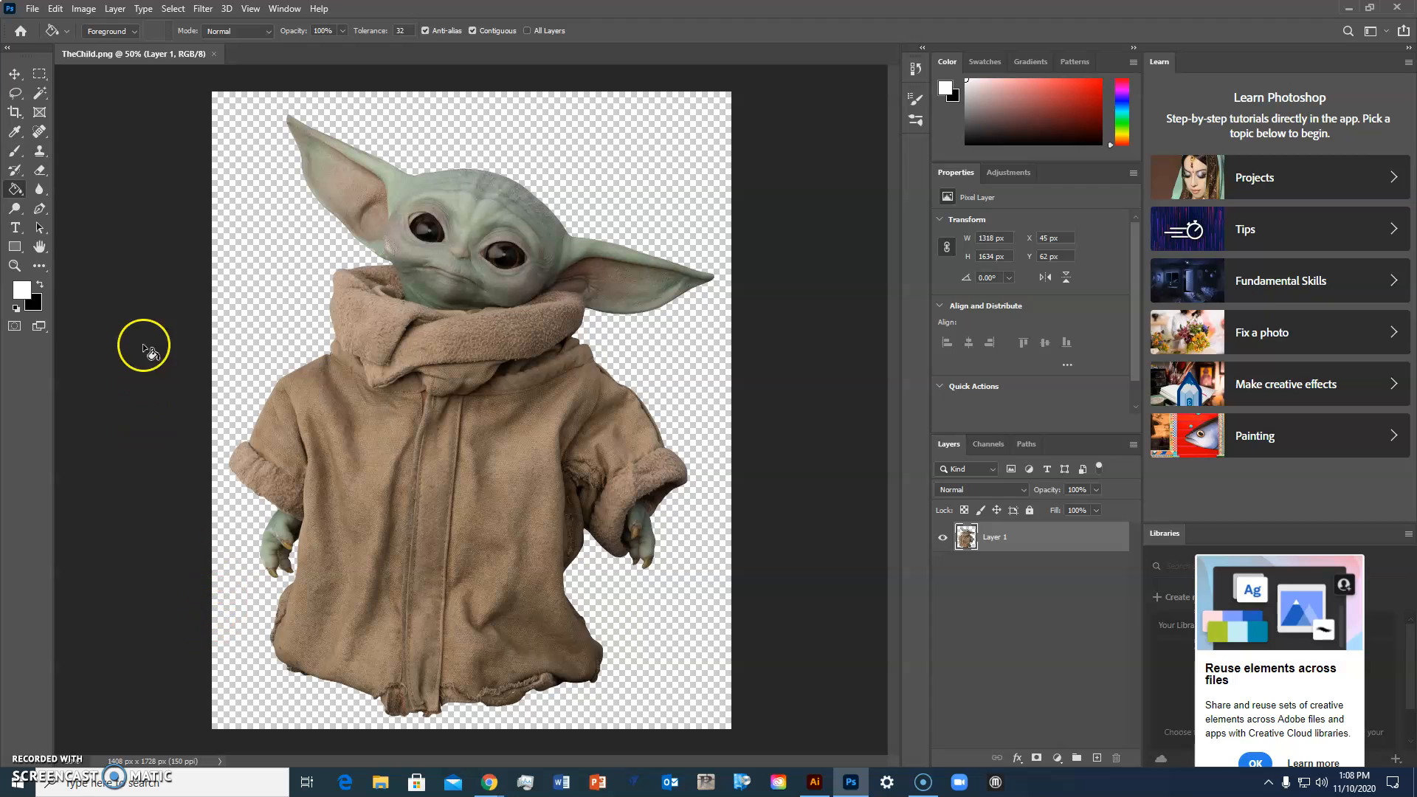
Step: Set the foreground color to a light green, hex 53f98e
click(22, 290)
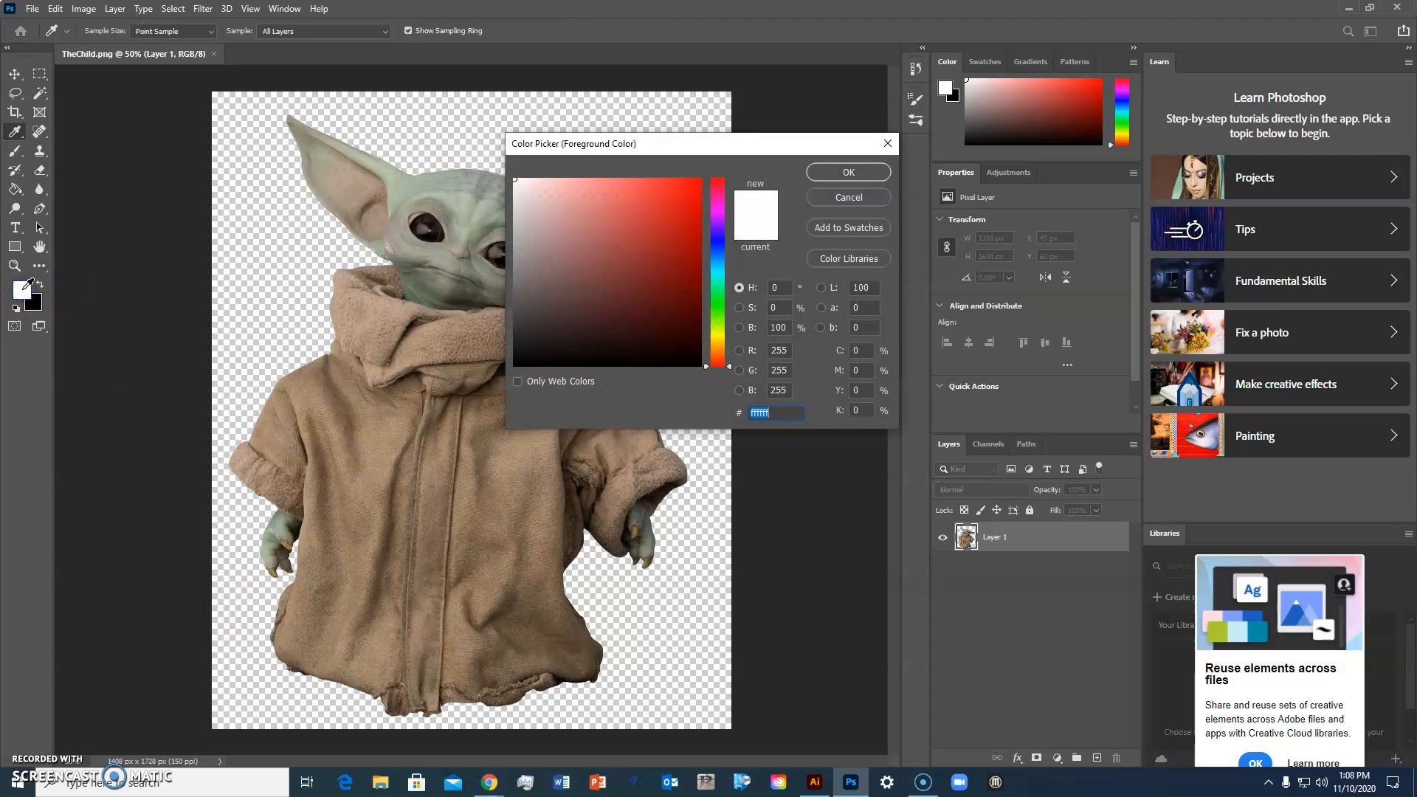
click(716, 296)
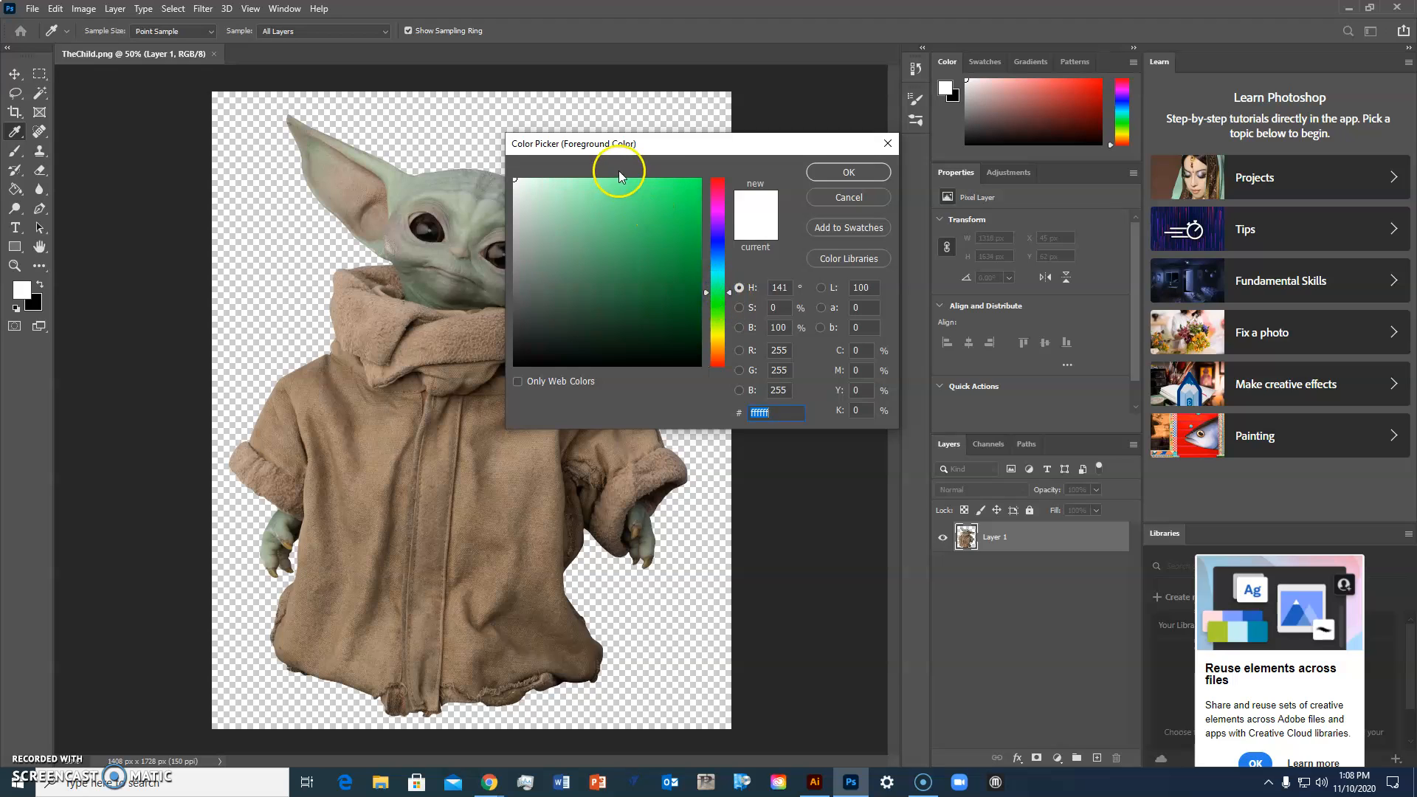
click(639, 182)
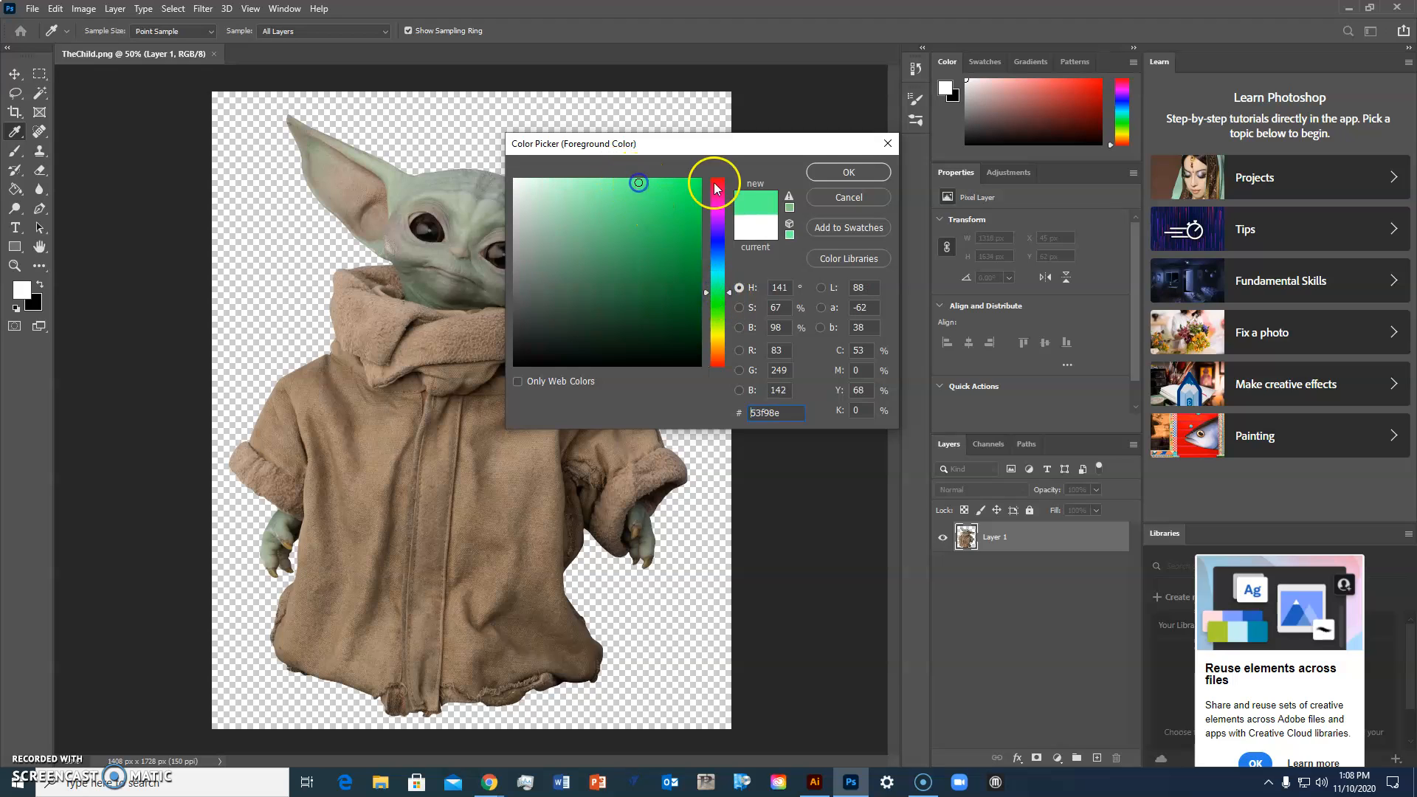
click(865, 171)
Step: Fill the transparent background around the figure with the green using the Paint Bucket tool
key(g)
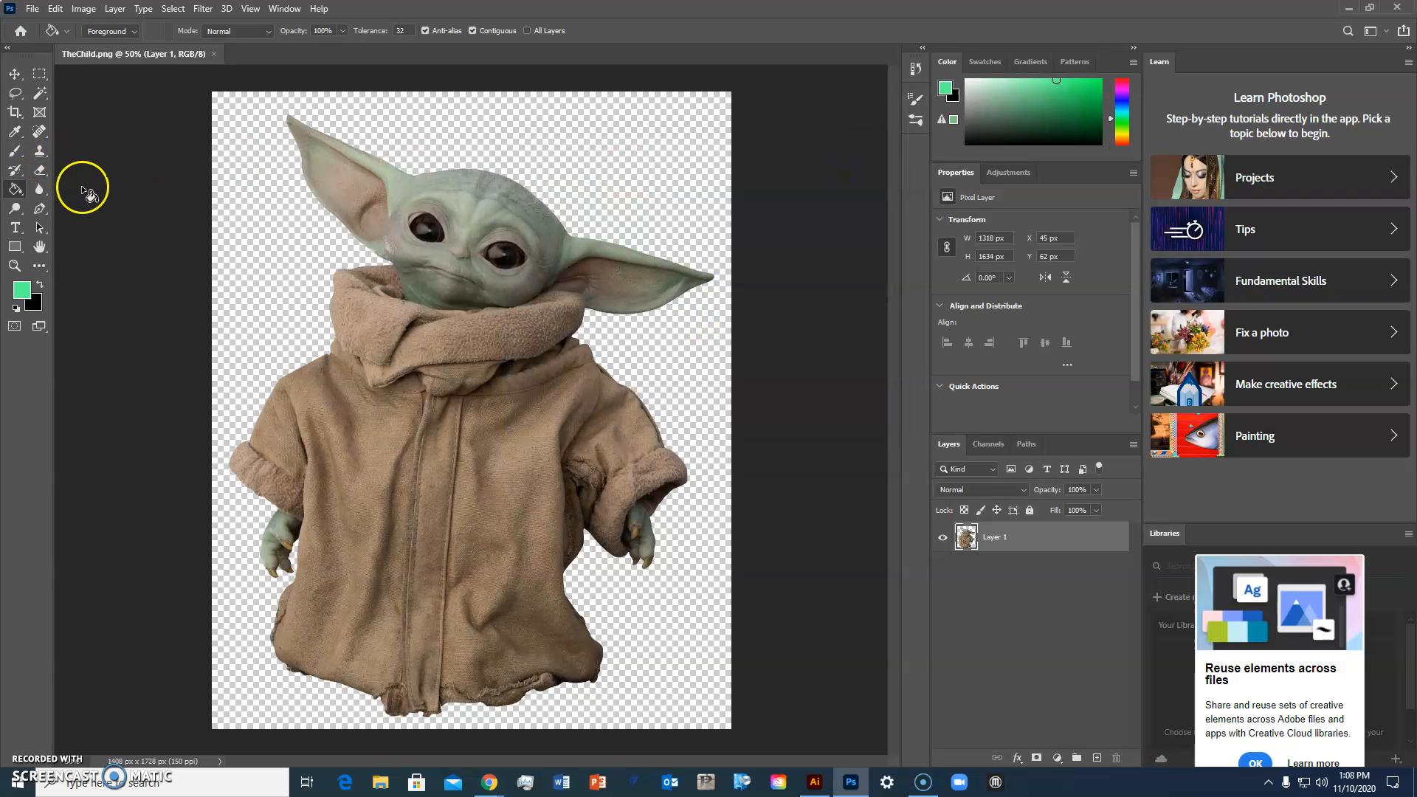
right_click(12, 190)
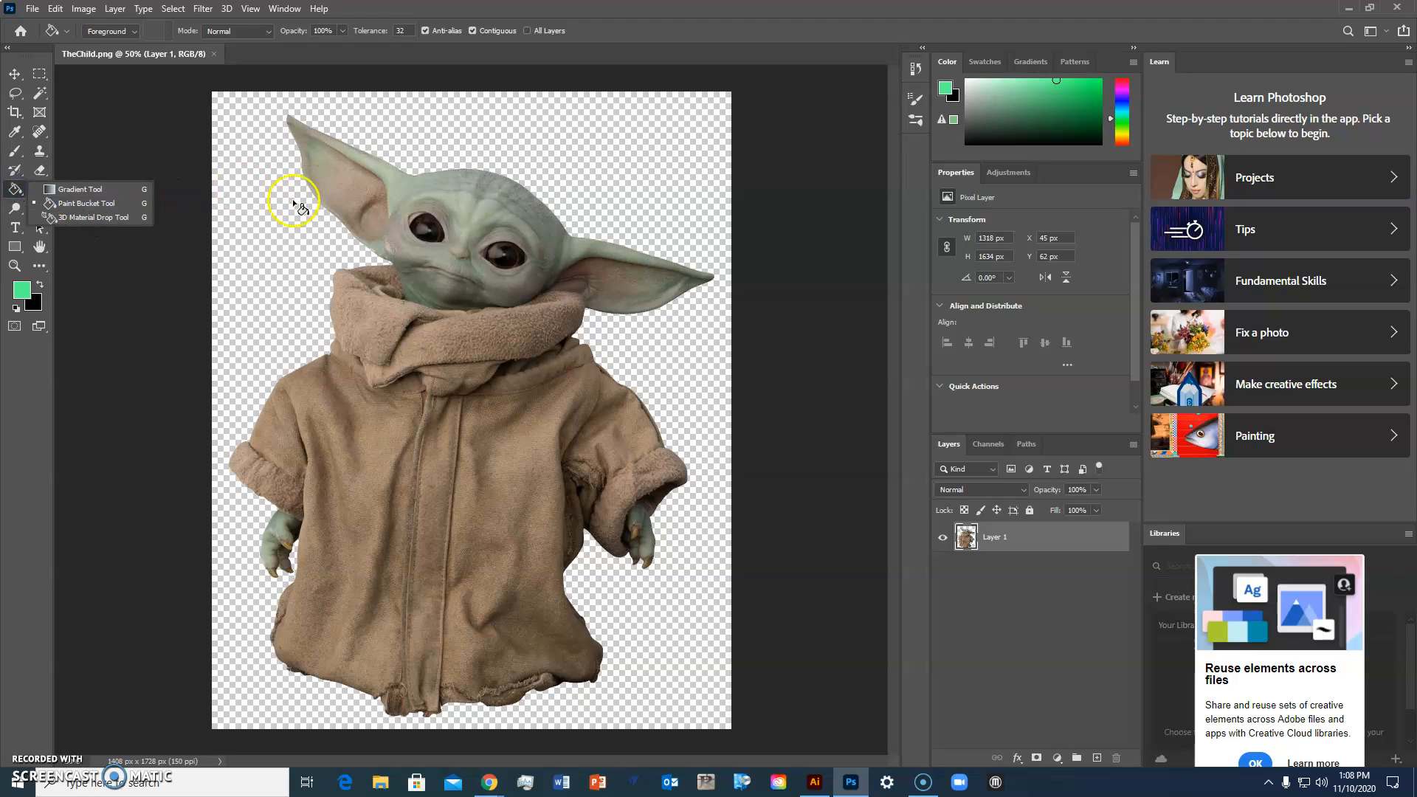
click(248, 232)
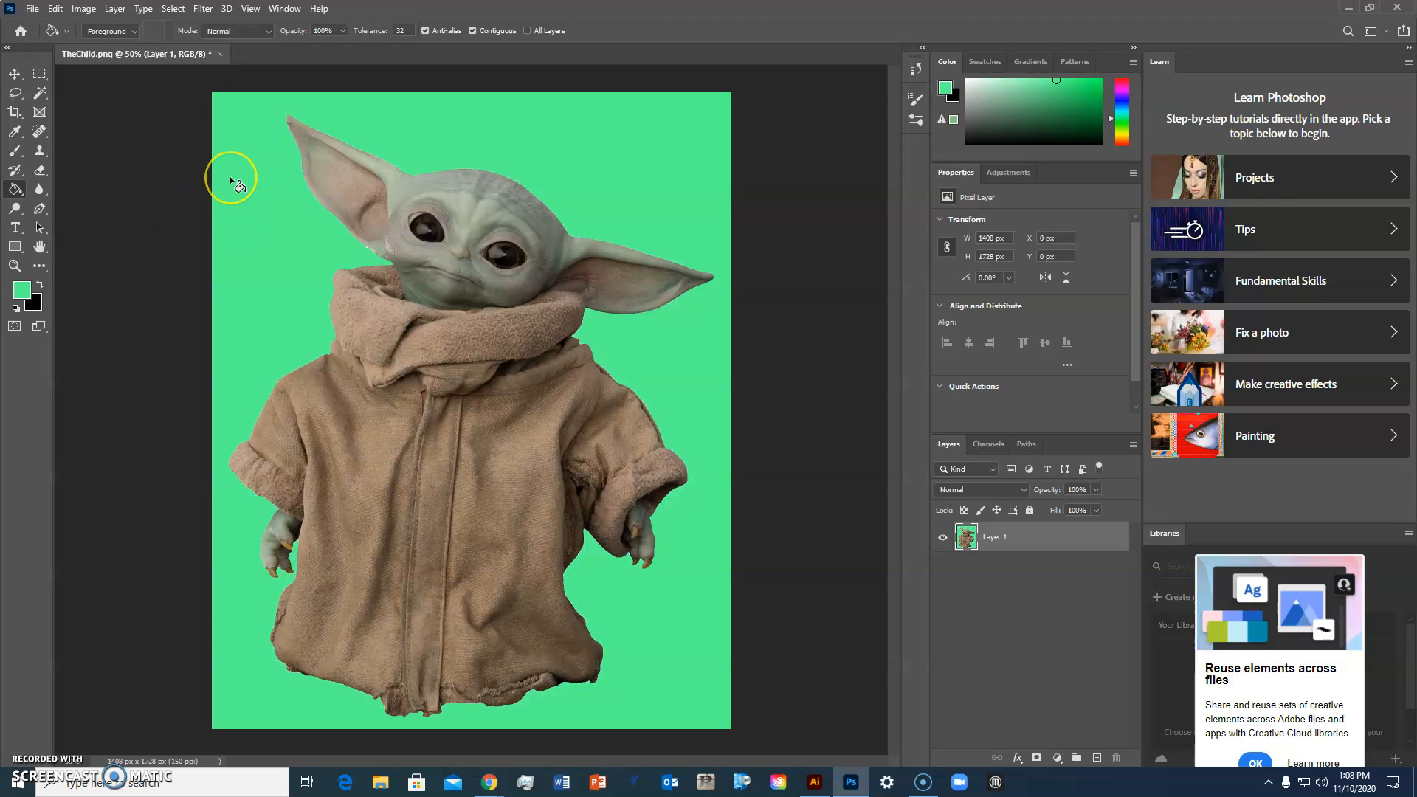
click(130, 143)
click(144, 141)
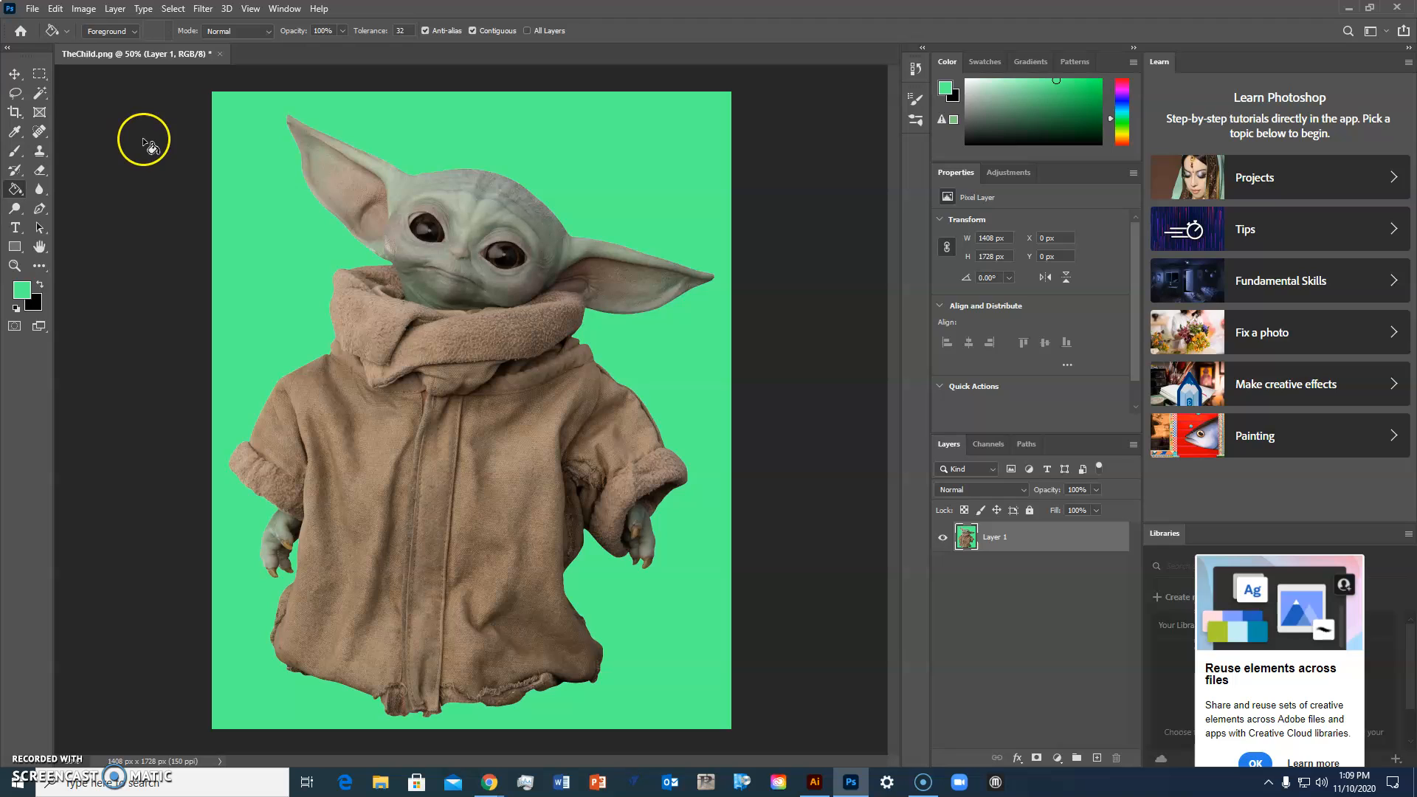
Step: Select the green background area with the Magic Wand tool
click(41, 93)
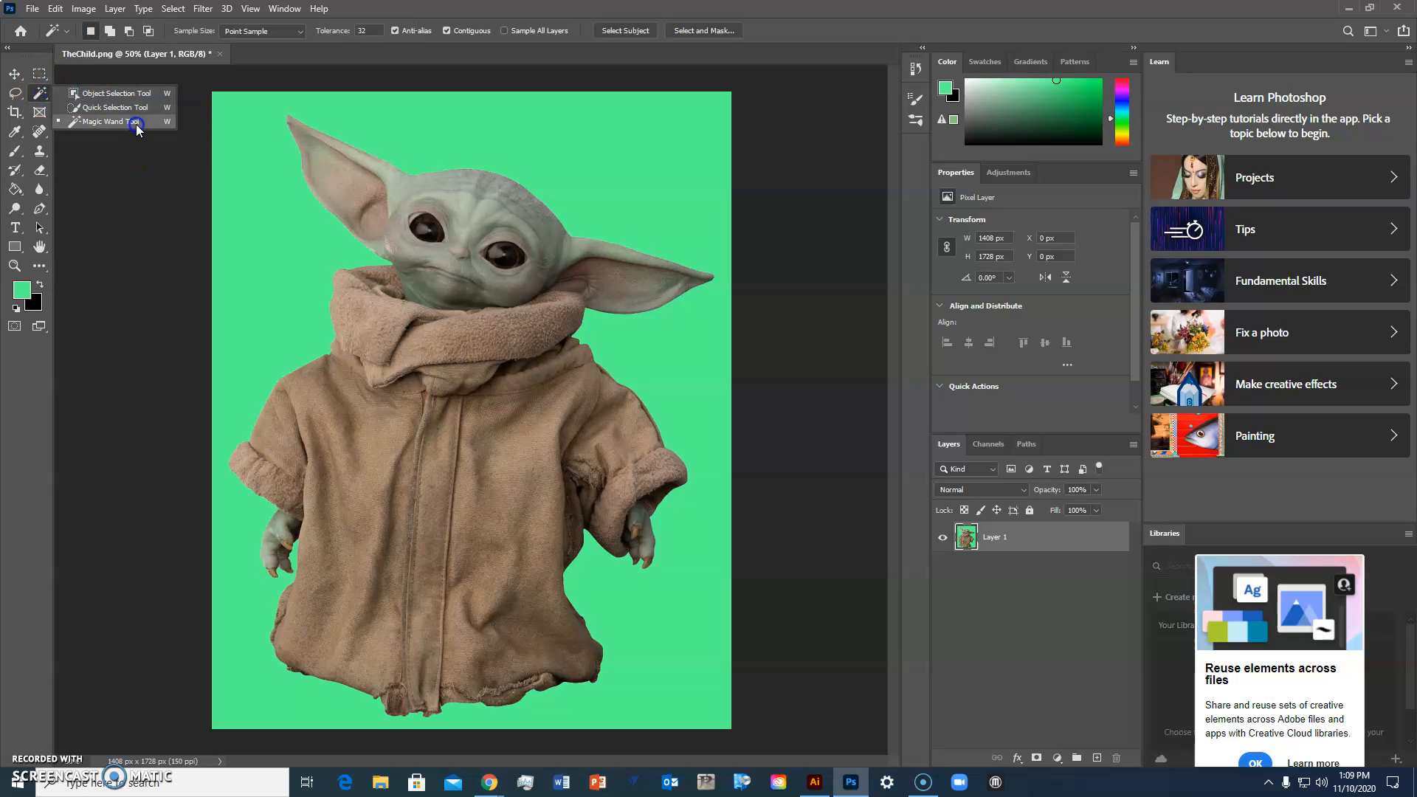
click(136, 123)
click(267, 262)
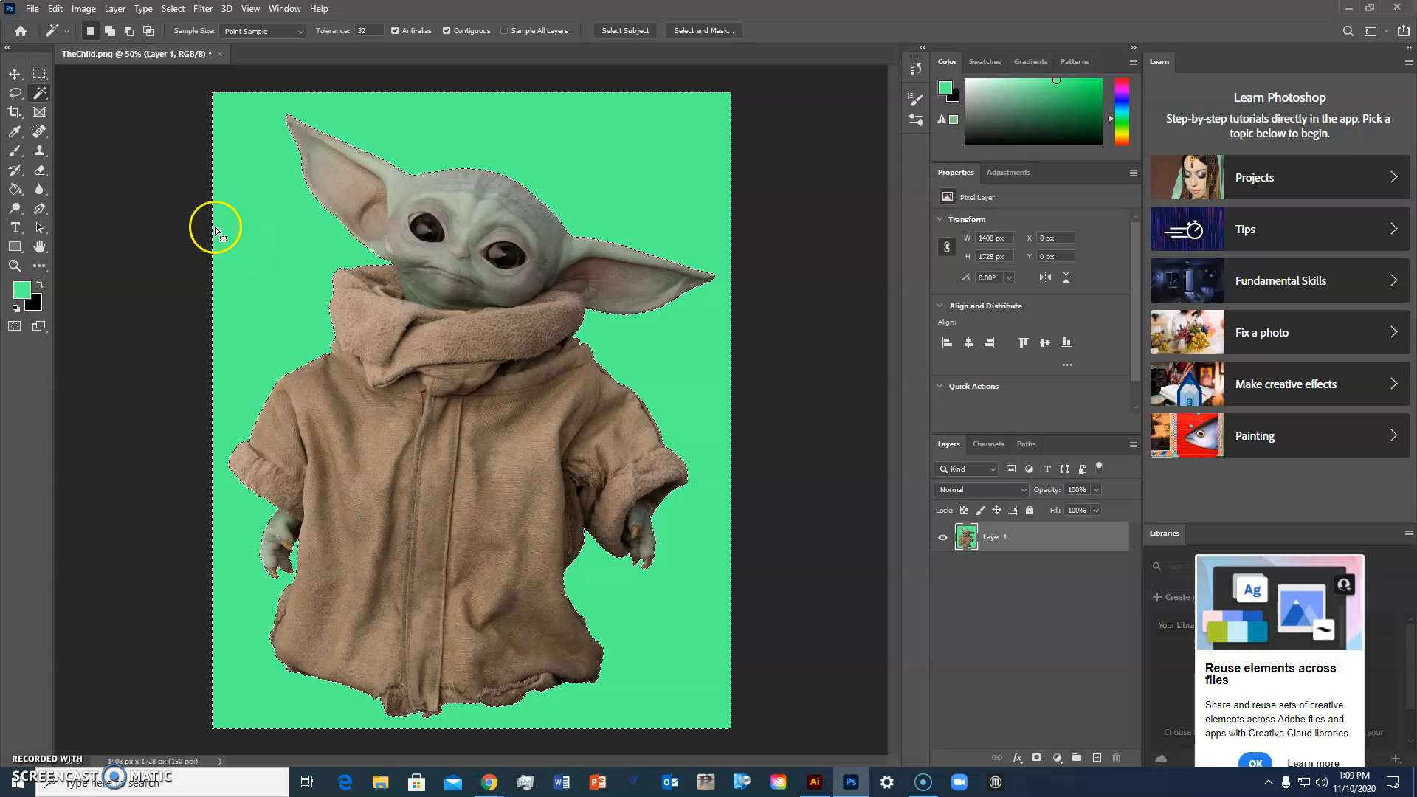
Step: Copy the selected green background
click(31, 8)
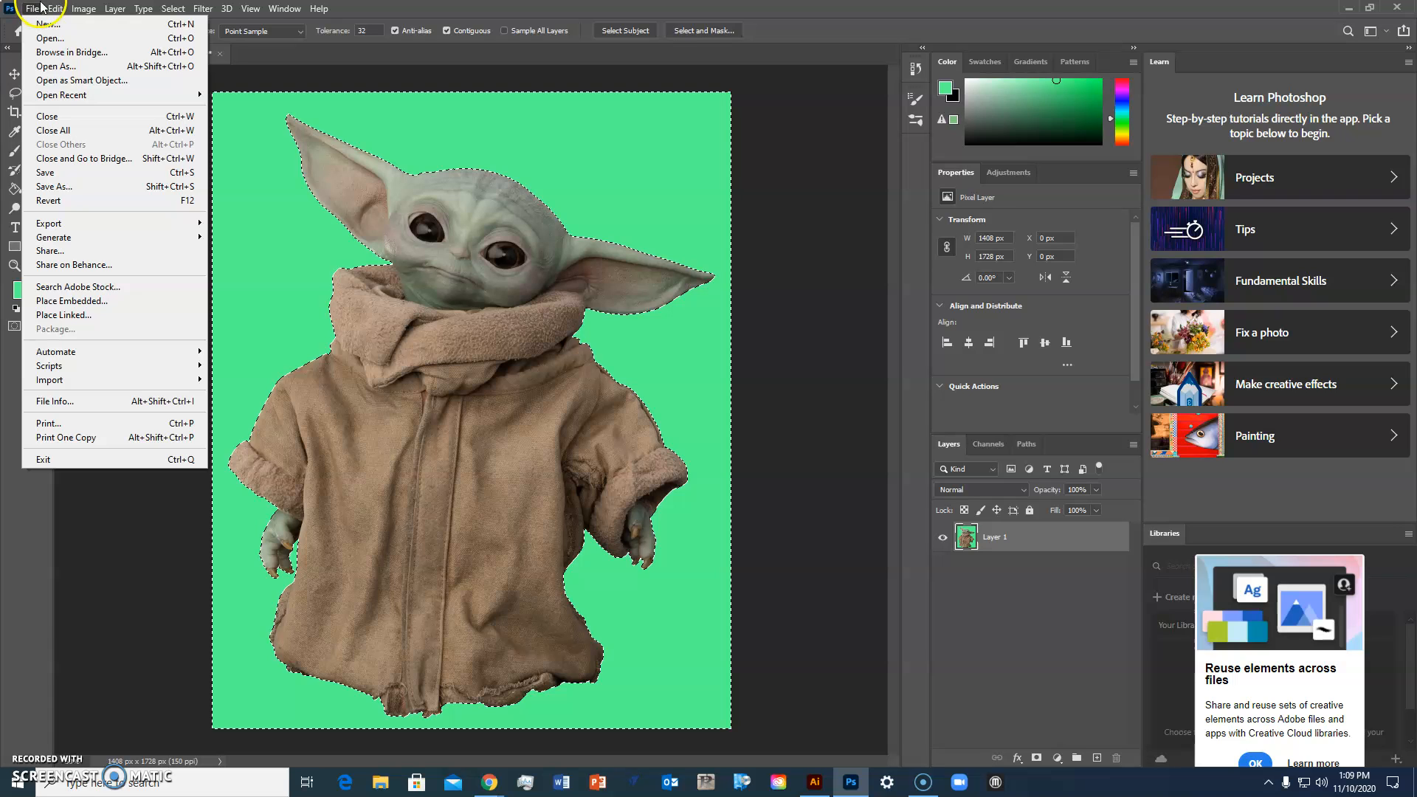
mouse_move(54, 9)
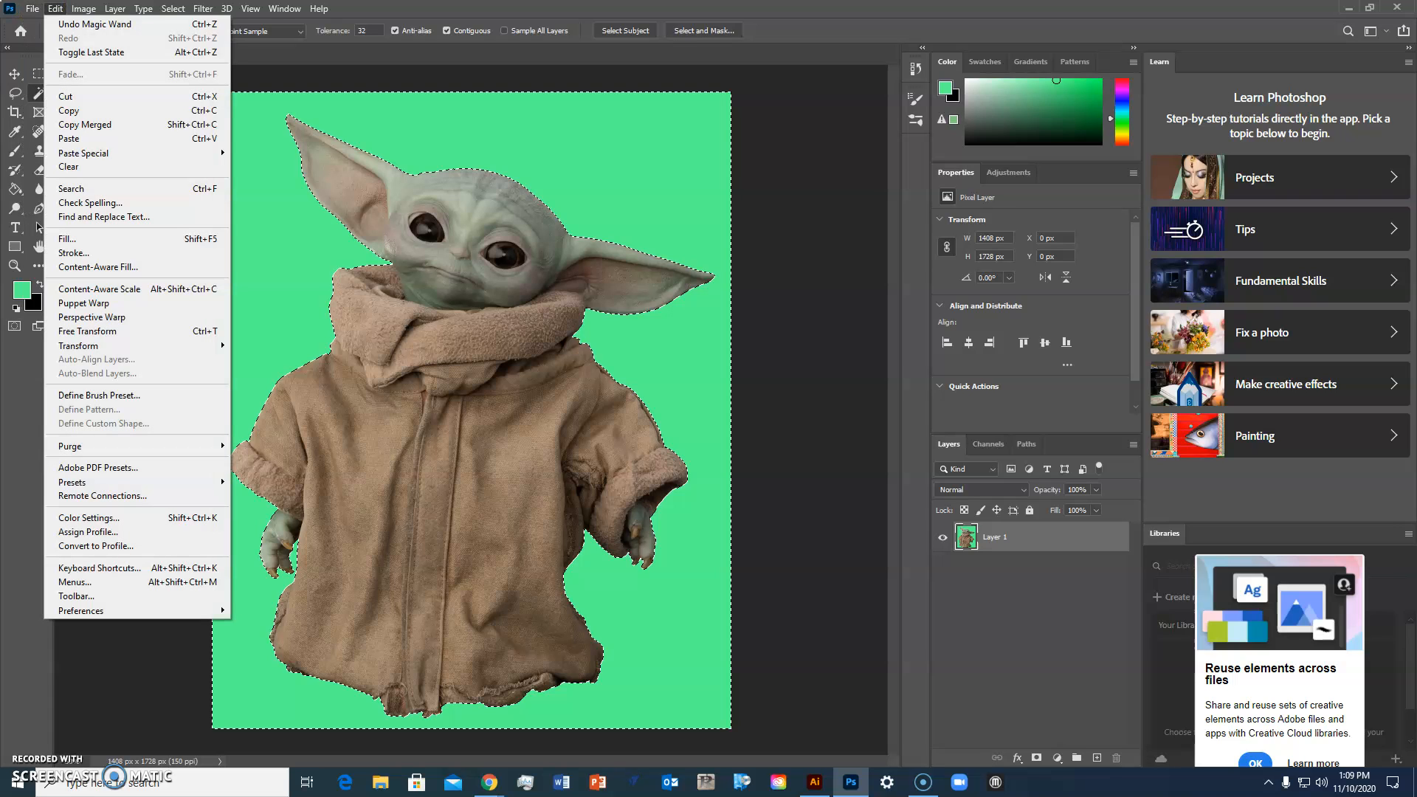
click(118, 111)
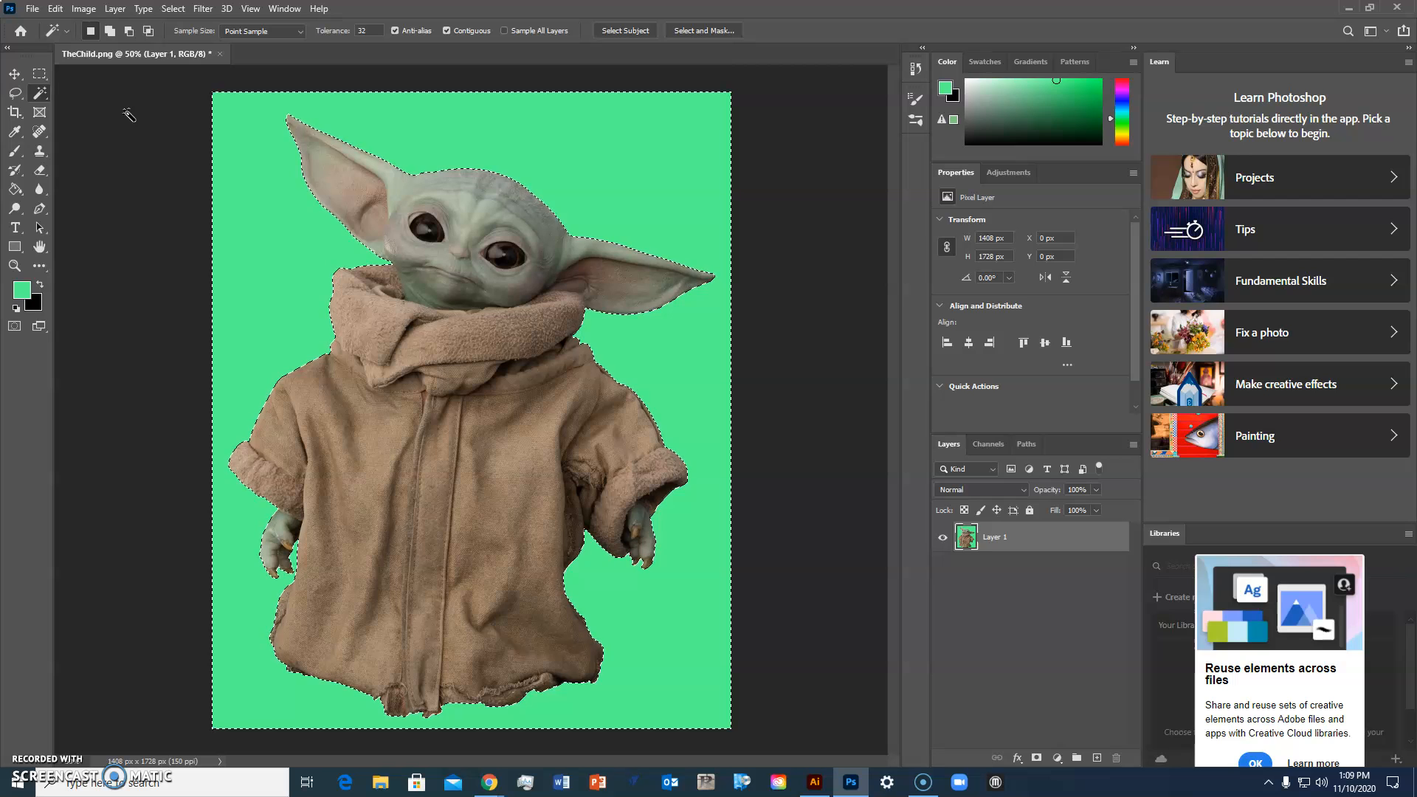
click(62, 31)
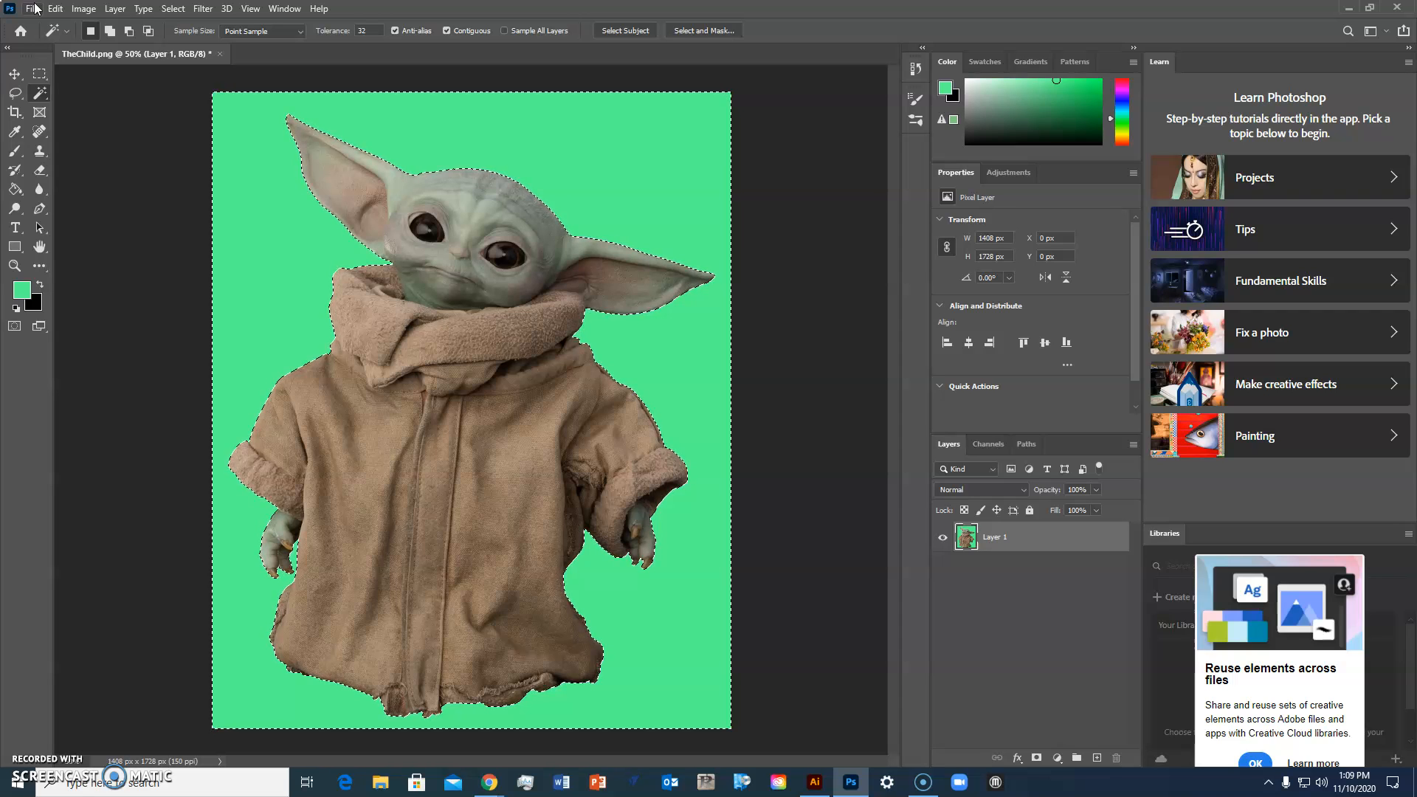
Step: Create a new document from the clipboard preset, 1408 x 1728 px at 150 ppi
click(32, 9)
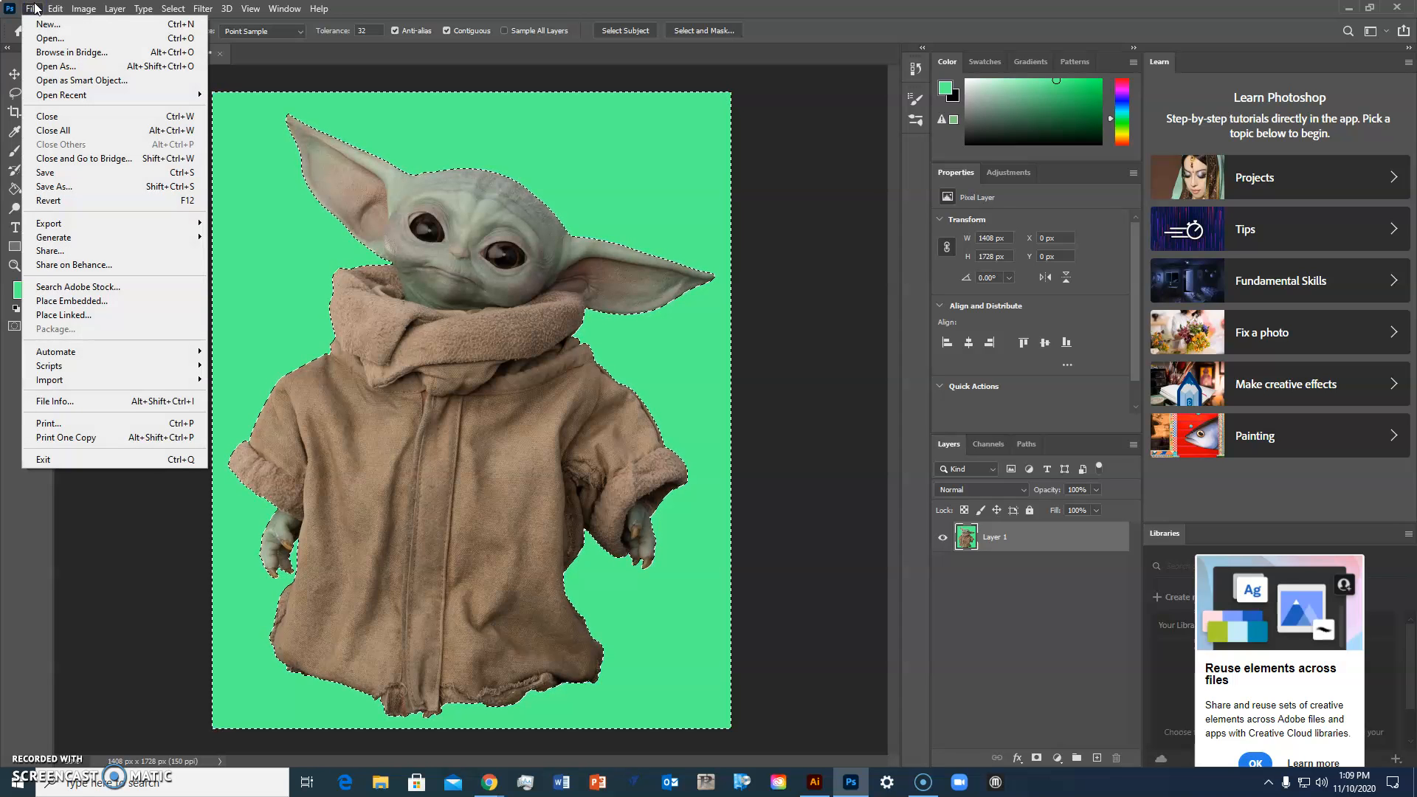
click(48, 24)
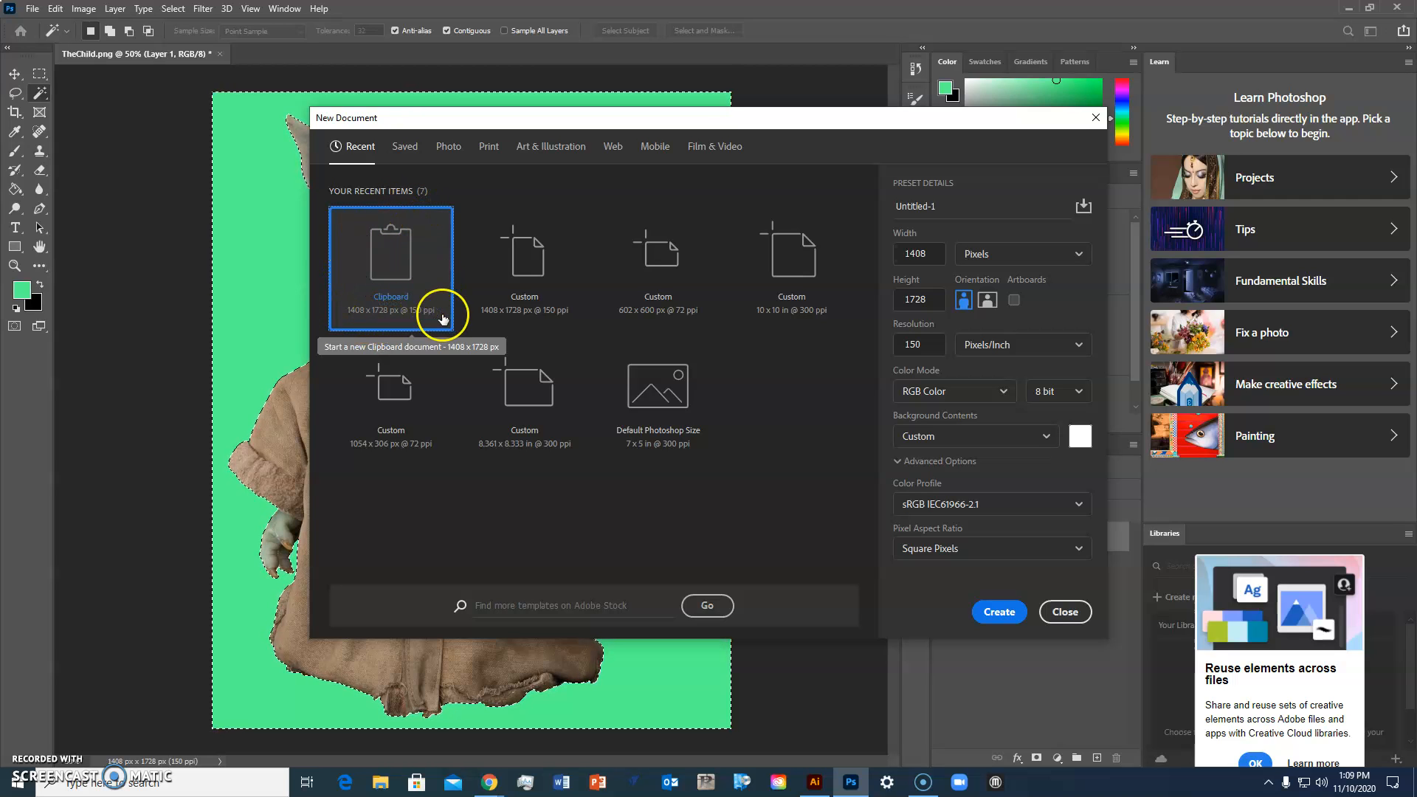
click(989, 612)
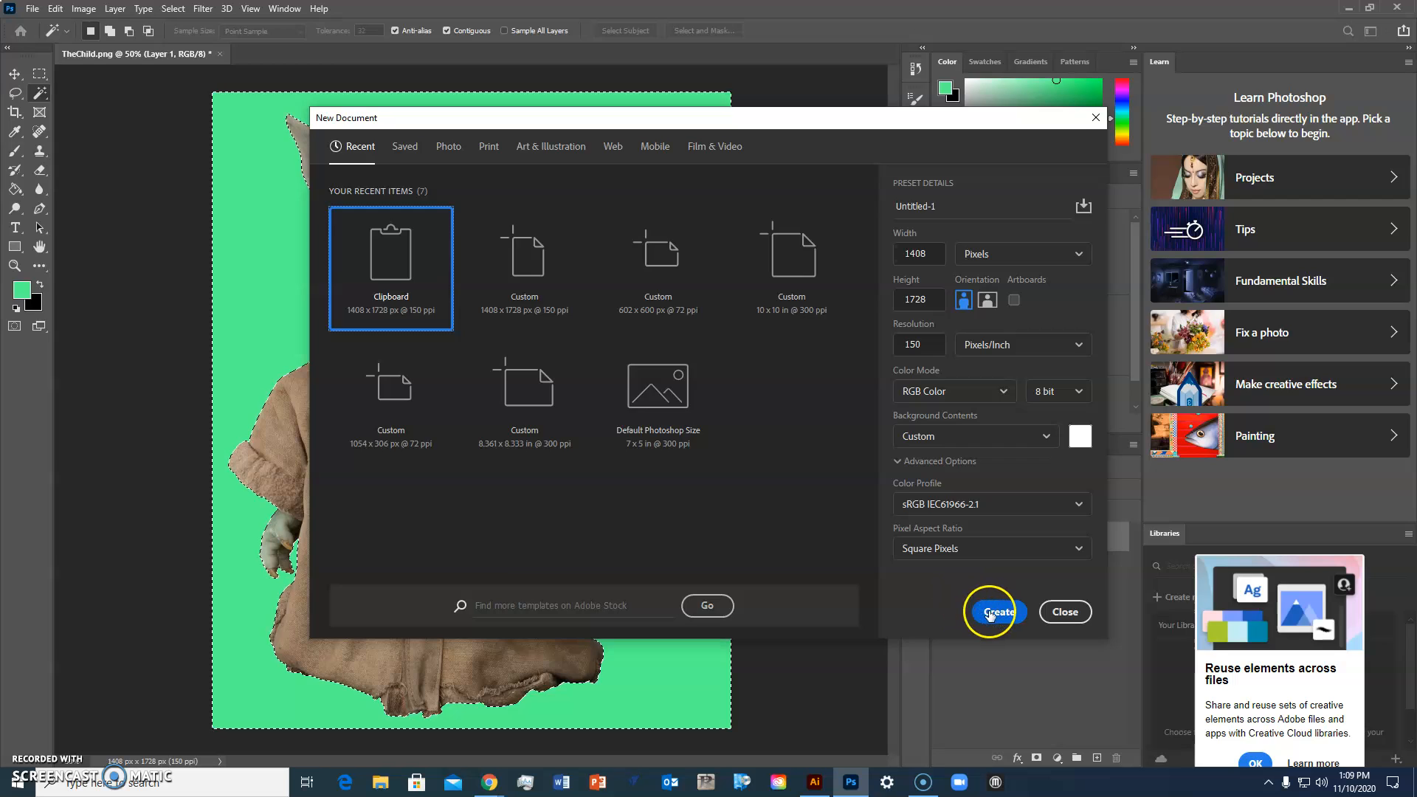
Step: Paste the copied green background into the new document and swap the foreground and background colors
click(57, 8)
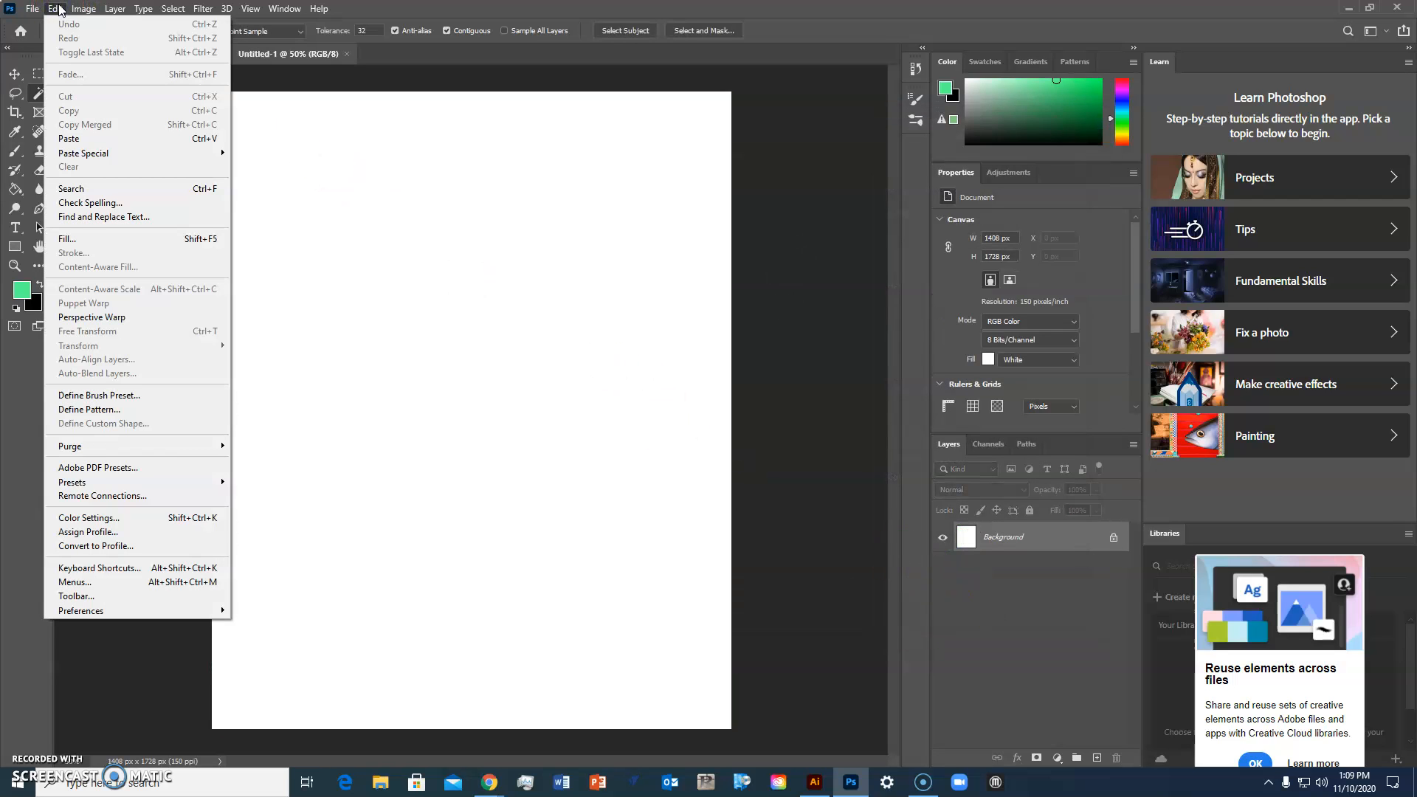
click(94, 140)
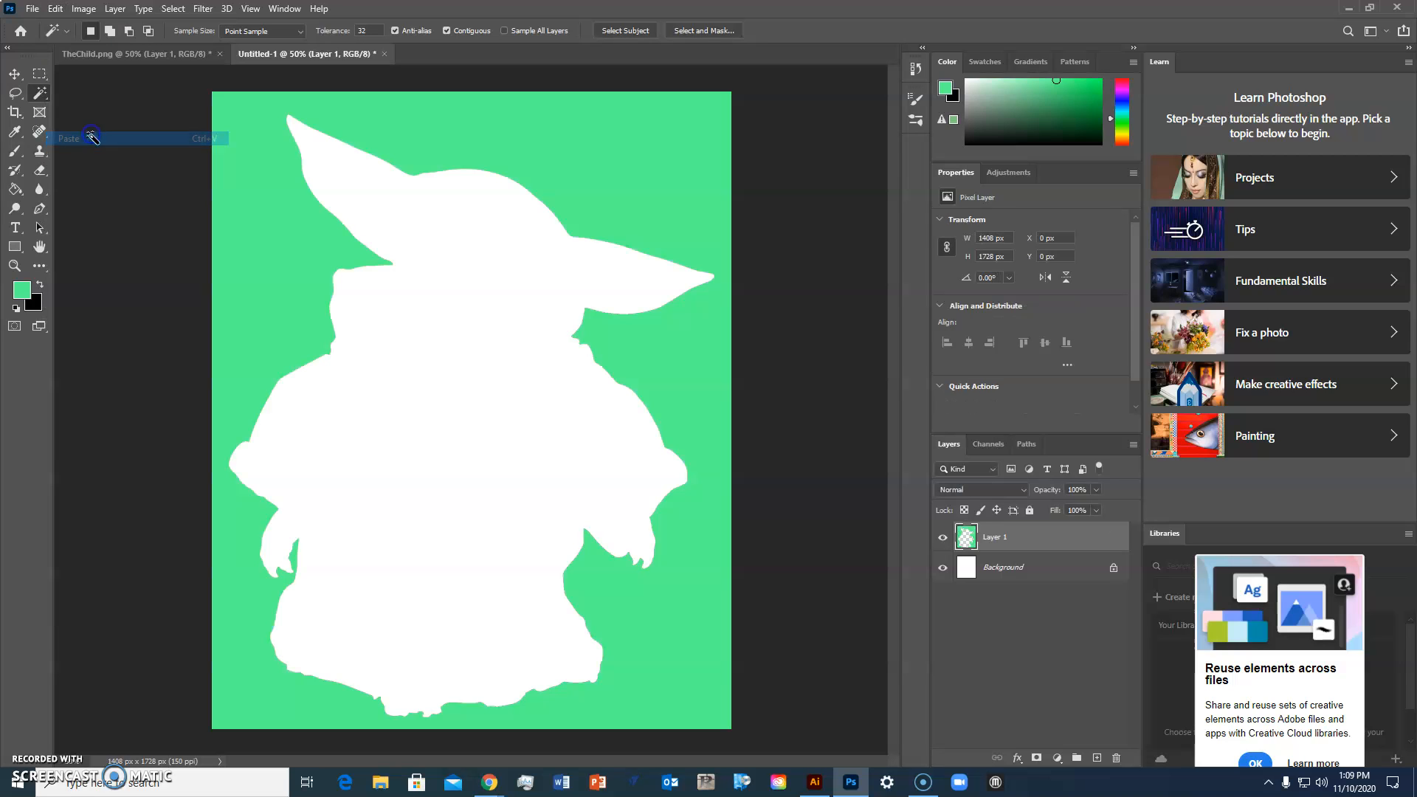
click(120, 158)
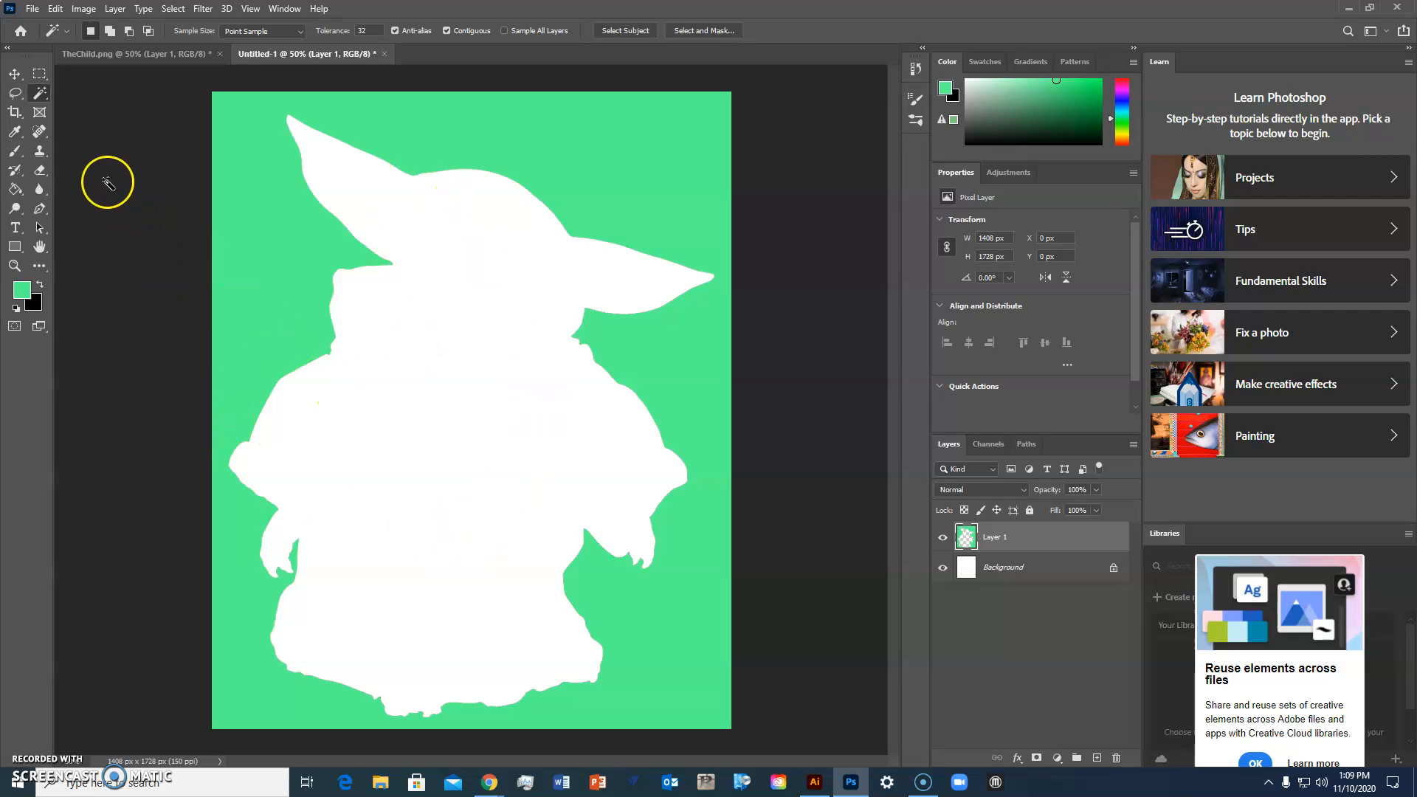
click(39, 286)
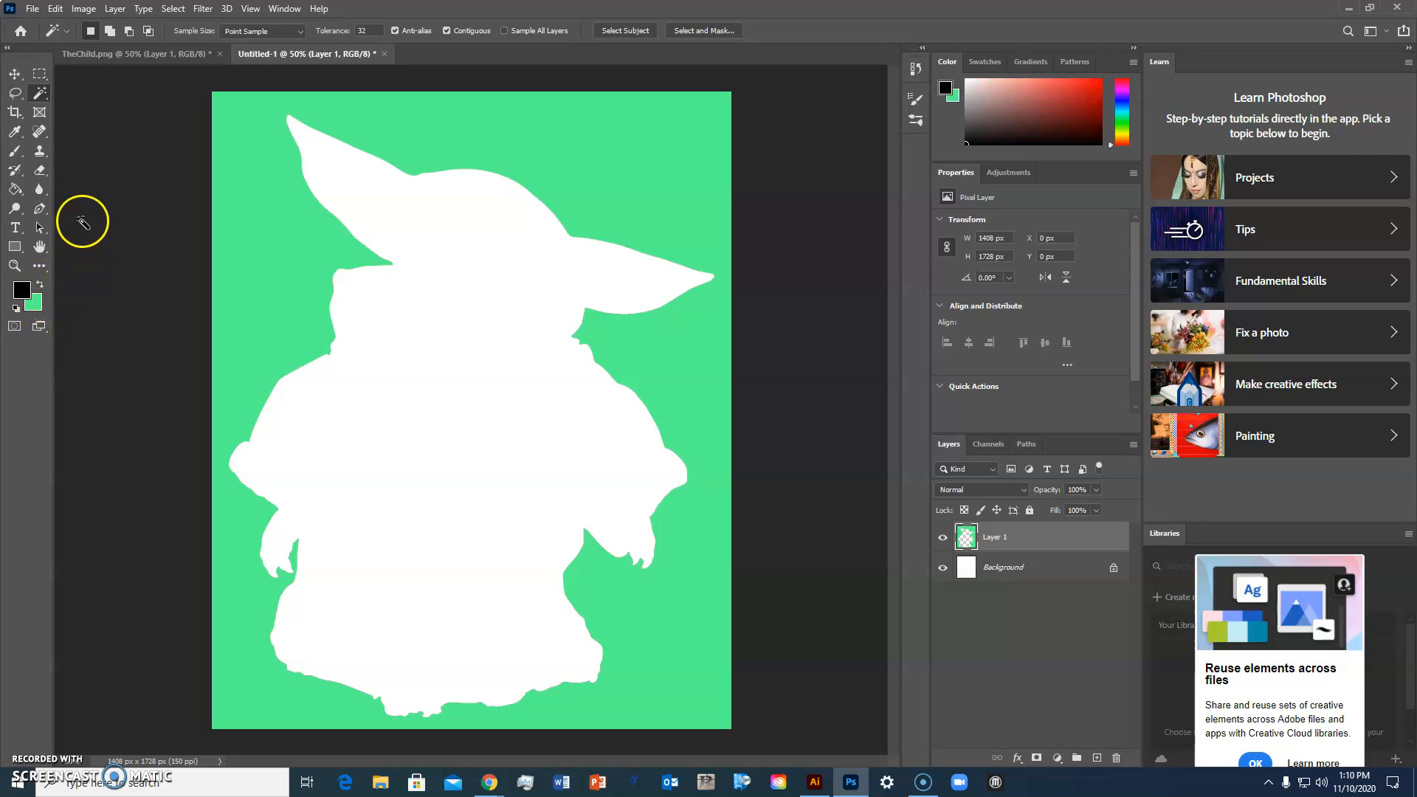
Step: Fill the silhouette with black and the surrounding green background with white using the Paint Bucket tool
click(16, 190)
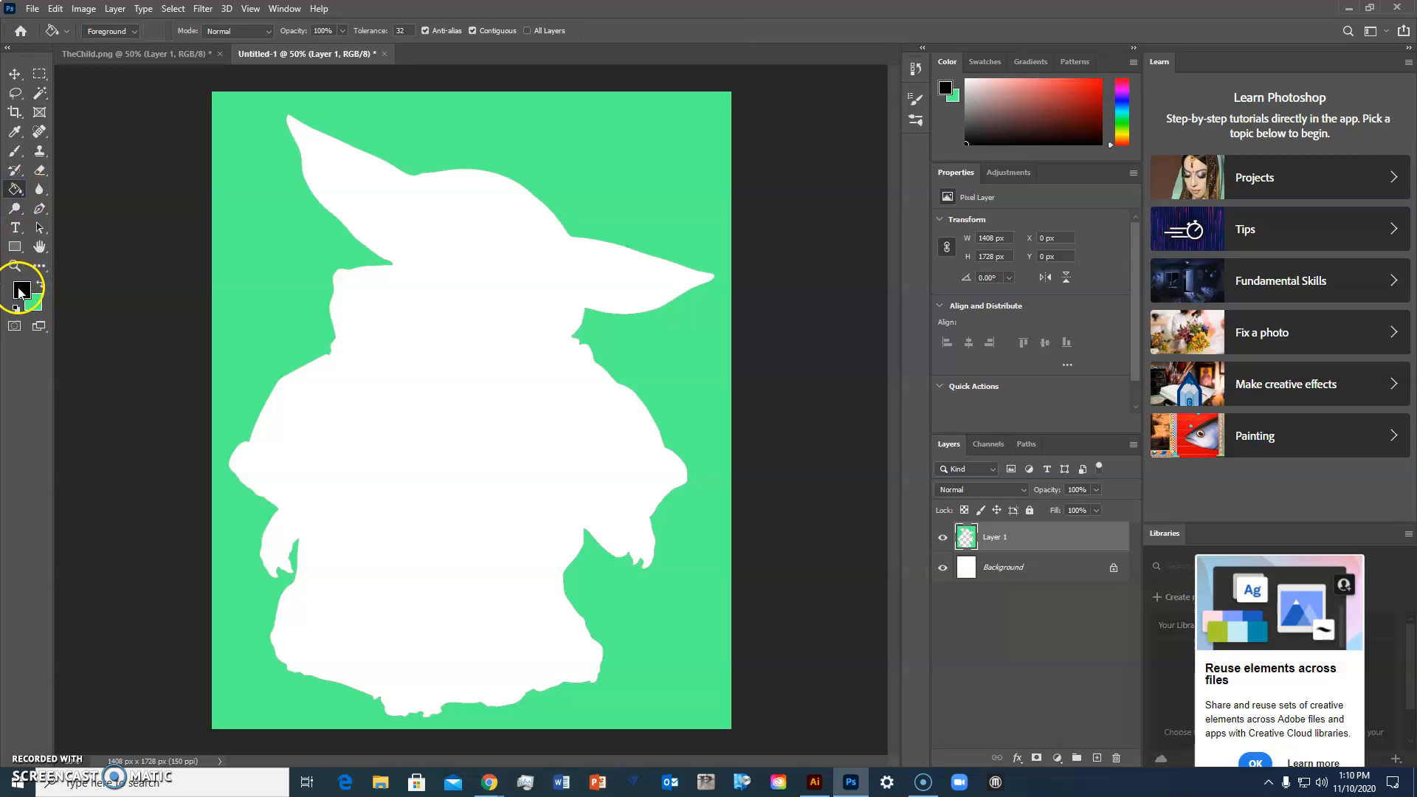
click(440, 355)
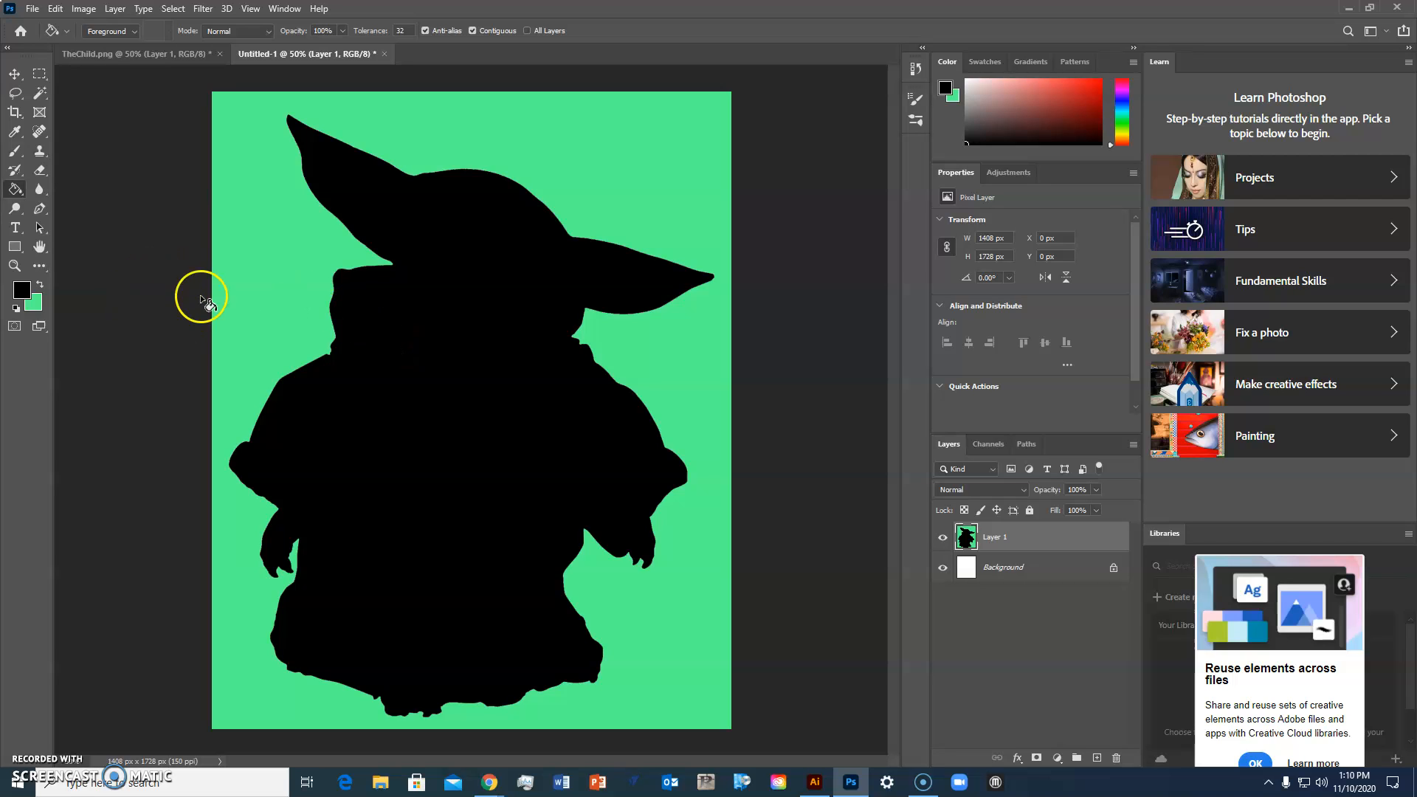
click(16, 310)
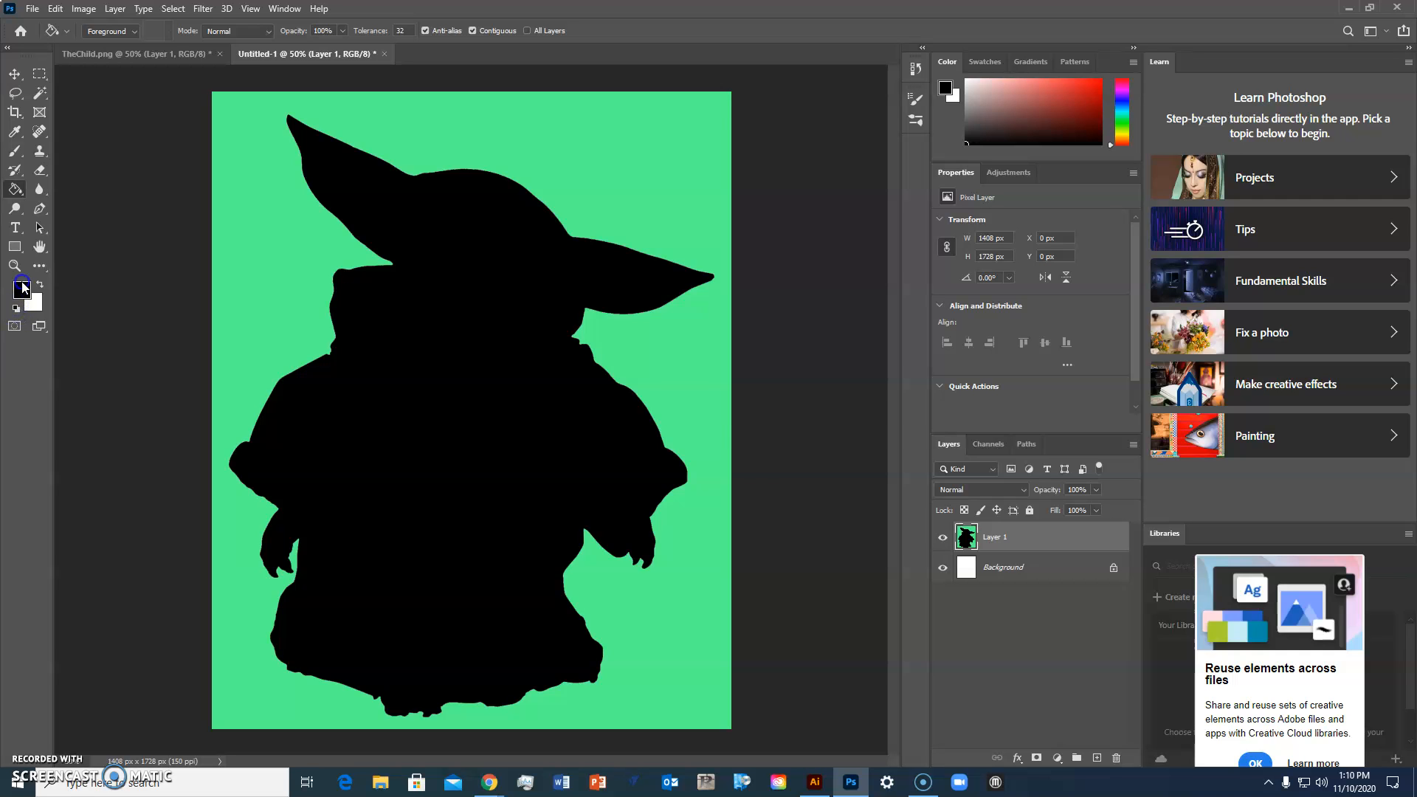
click(23, 288)
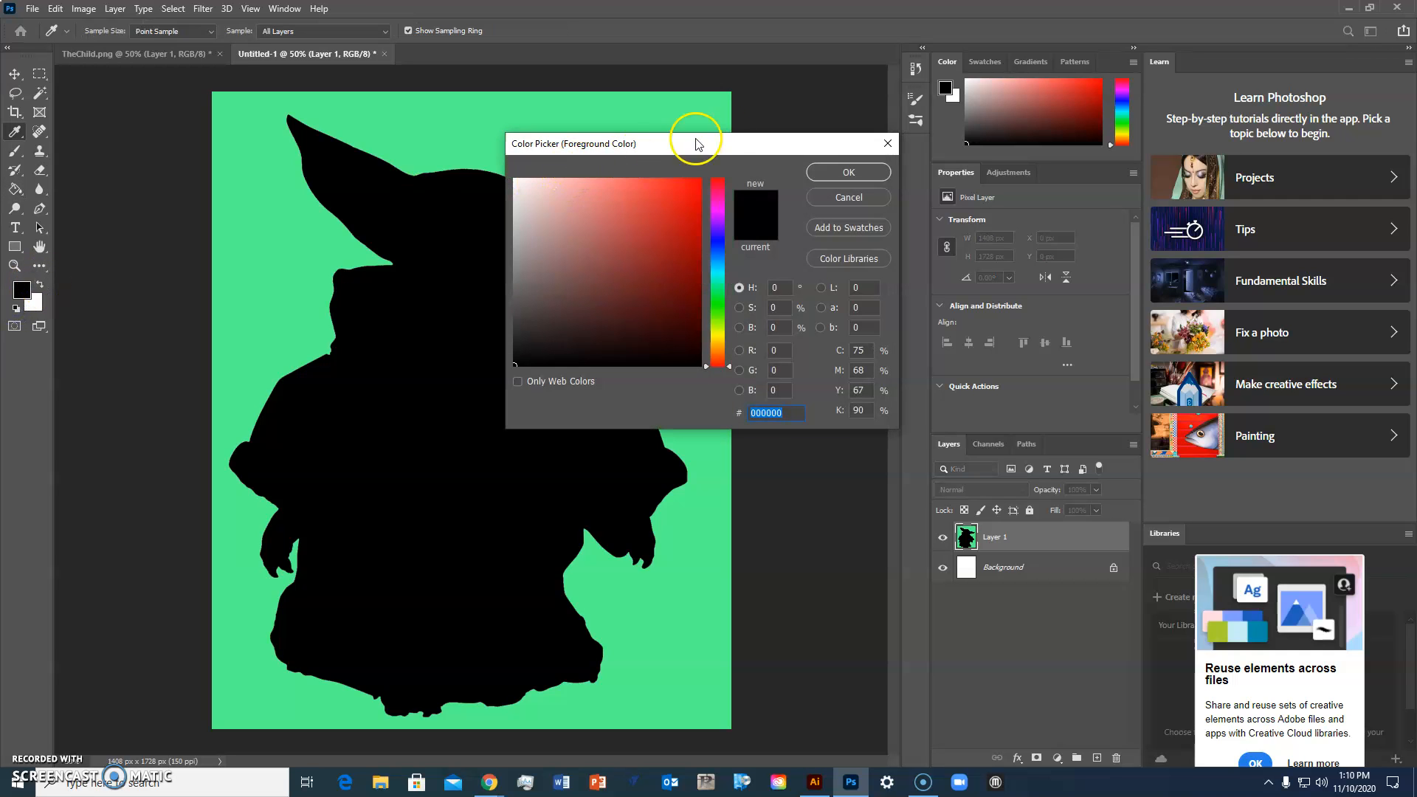
click(888, 144)
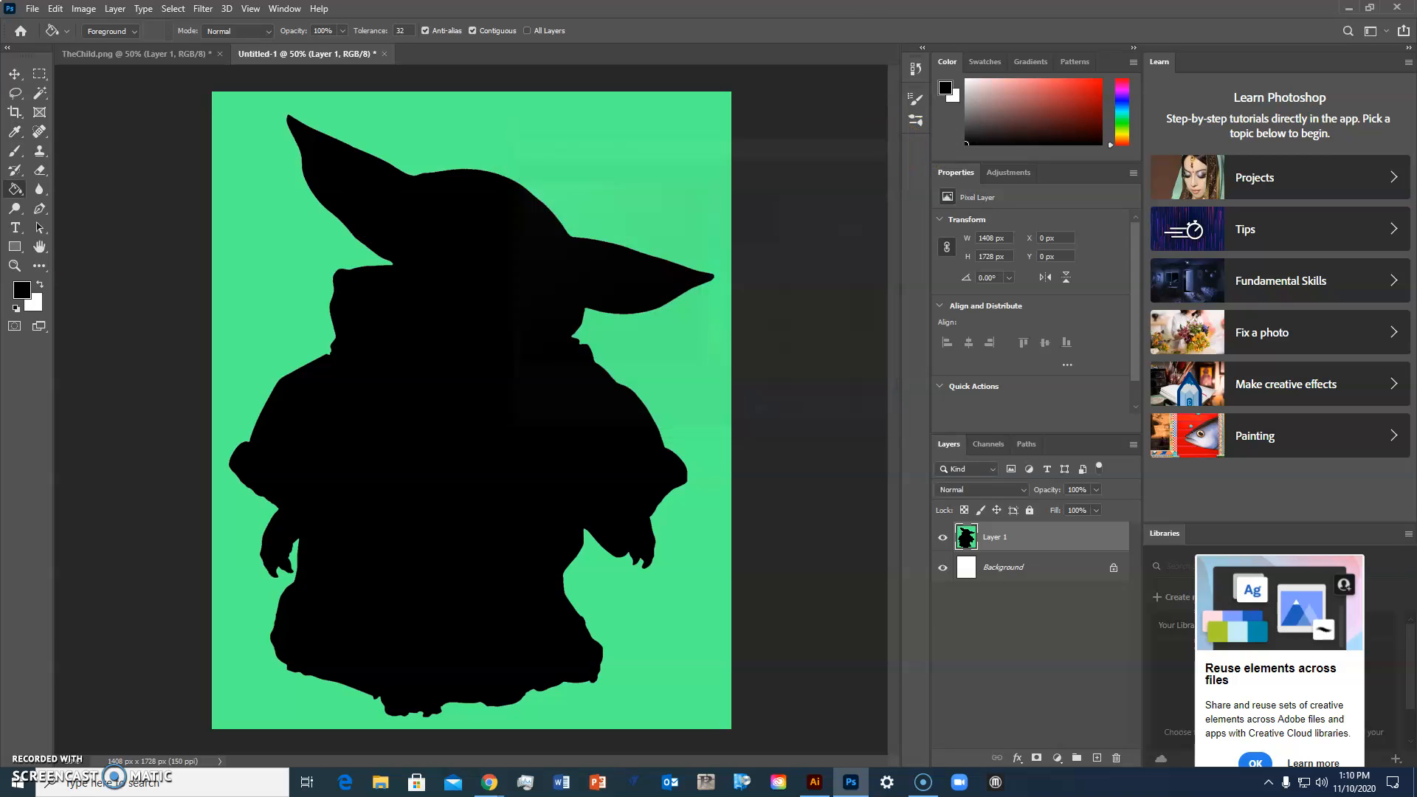
click(40, 285)
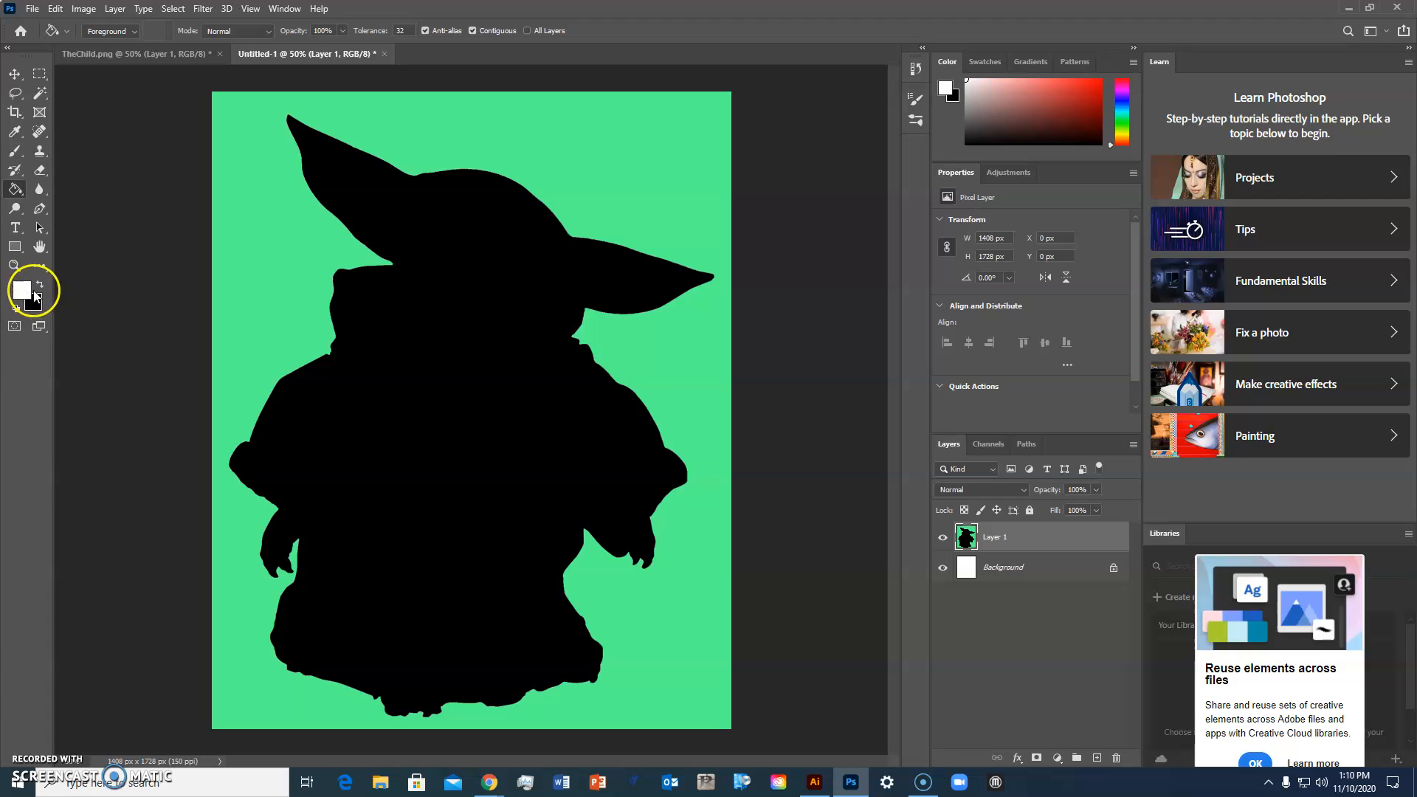
click(268, 218)
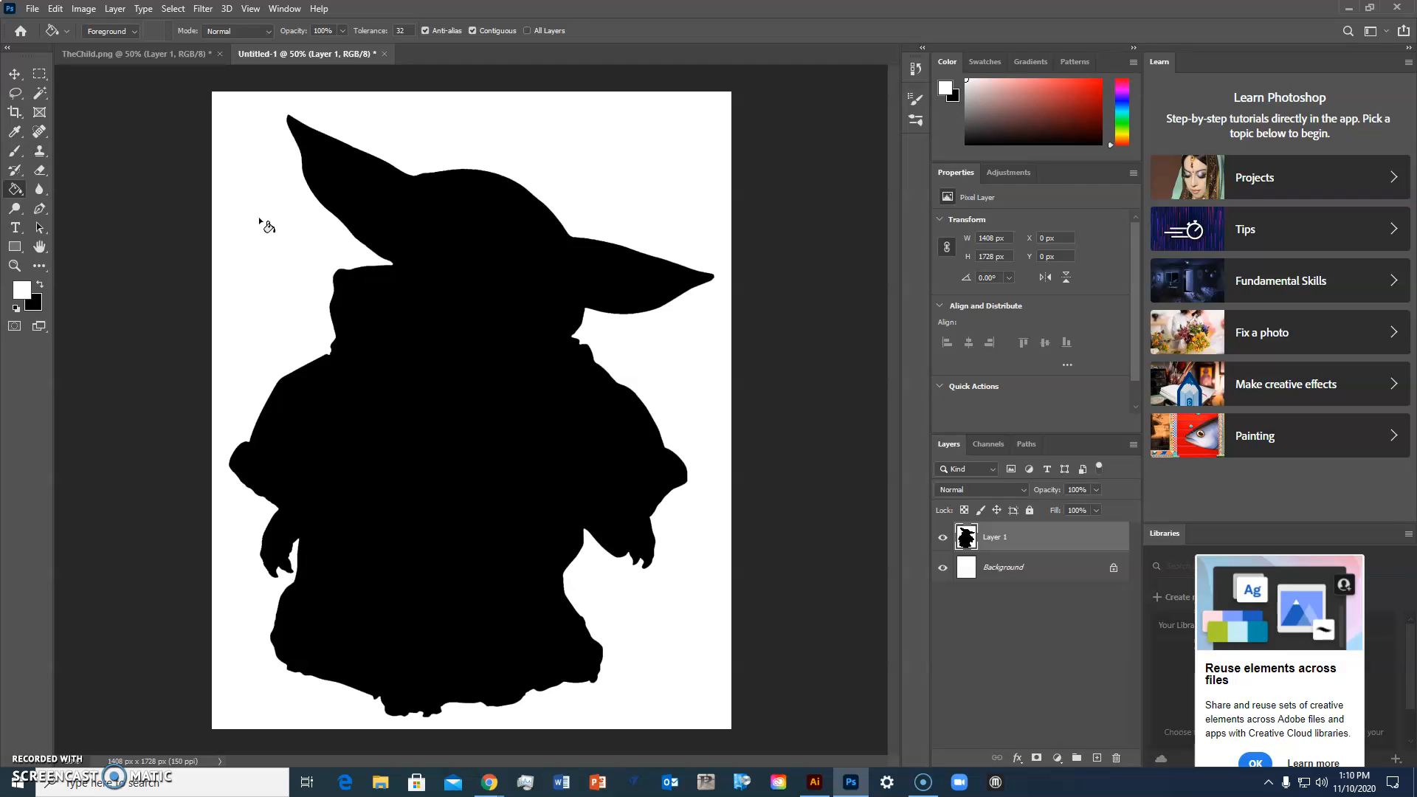
Step: Save the silhouette document to the computer as a JPEG named TheChild
click(32, 8)
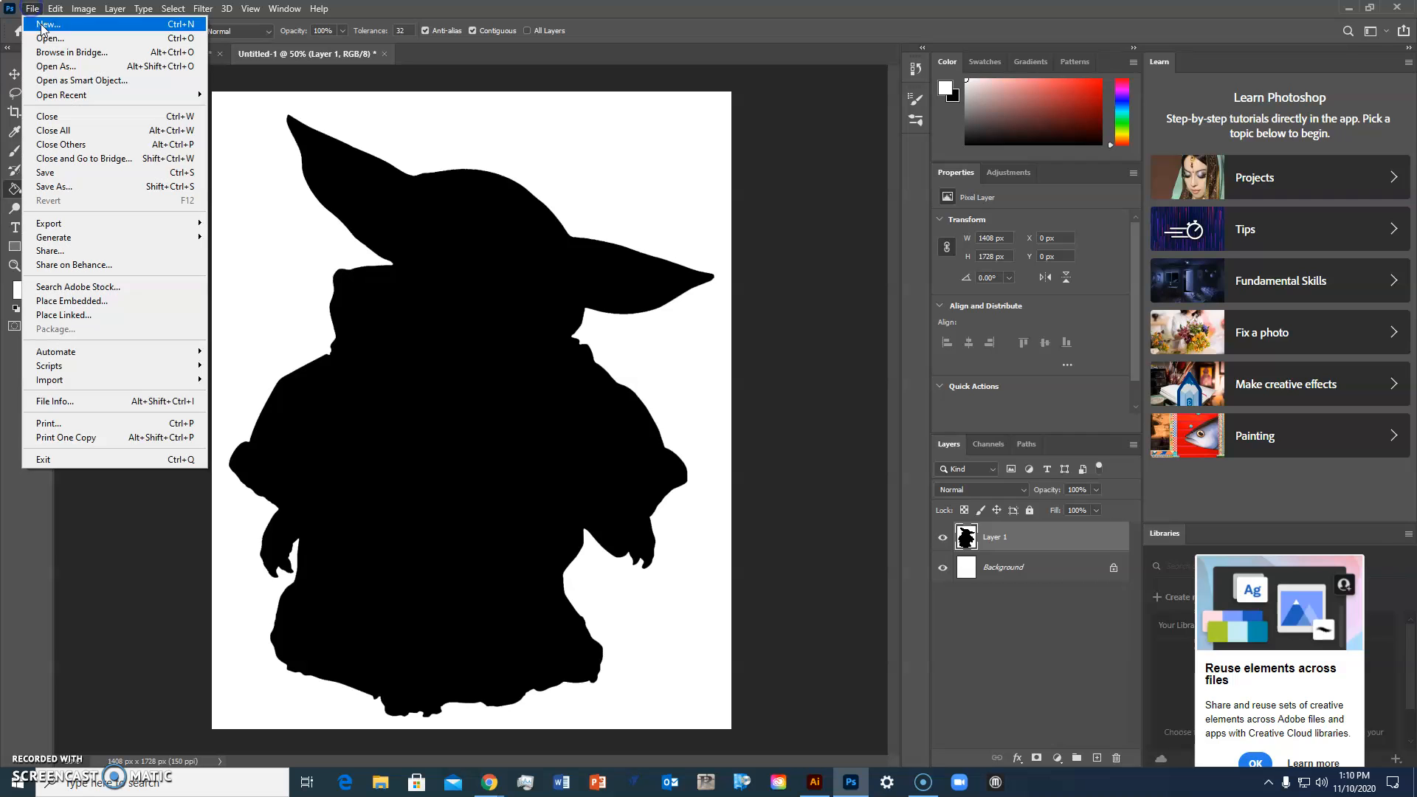
click(85, 186)
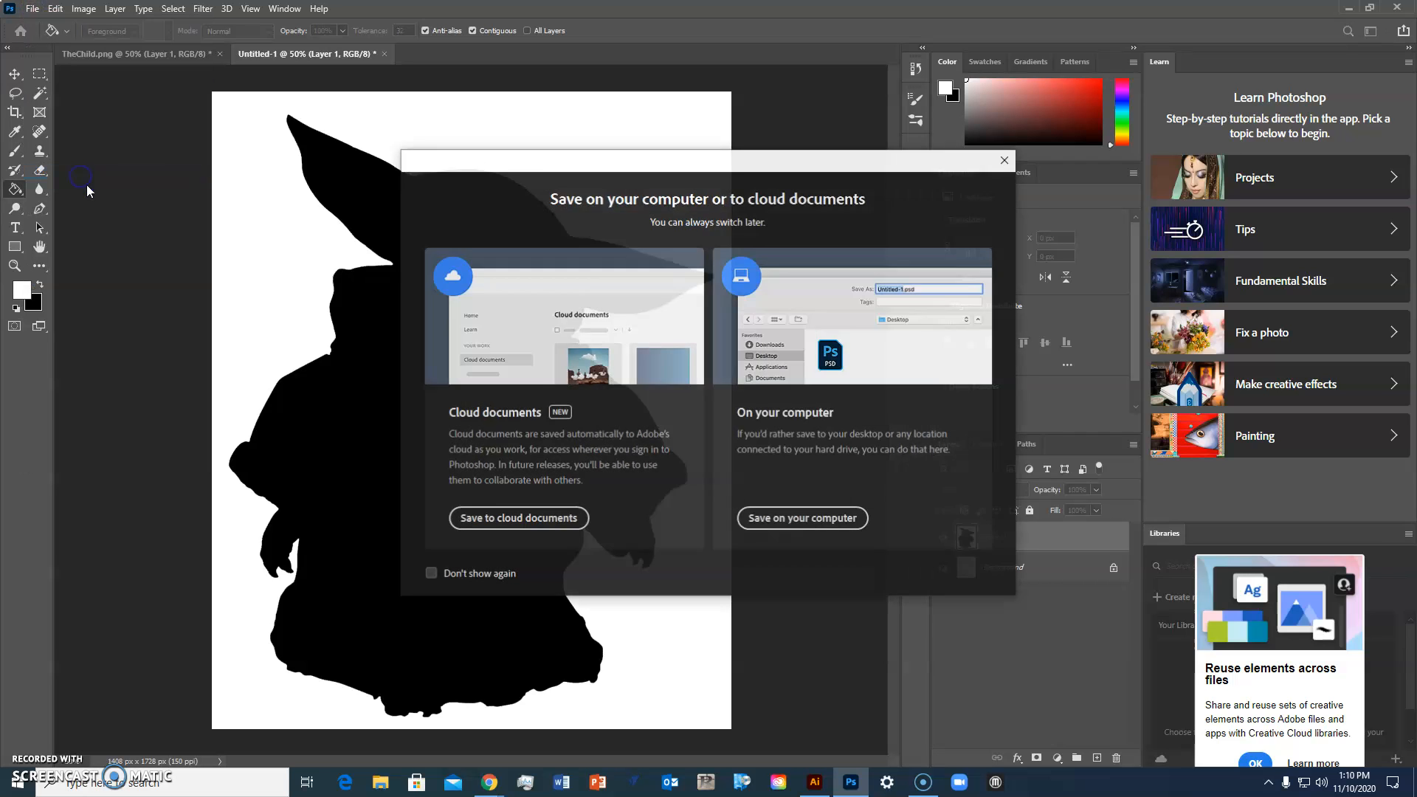
click(744, 518)
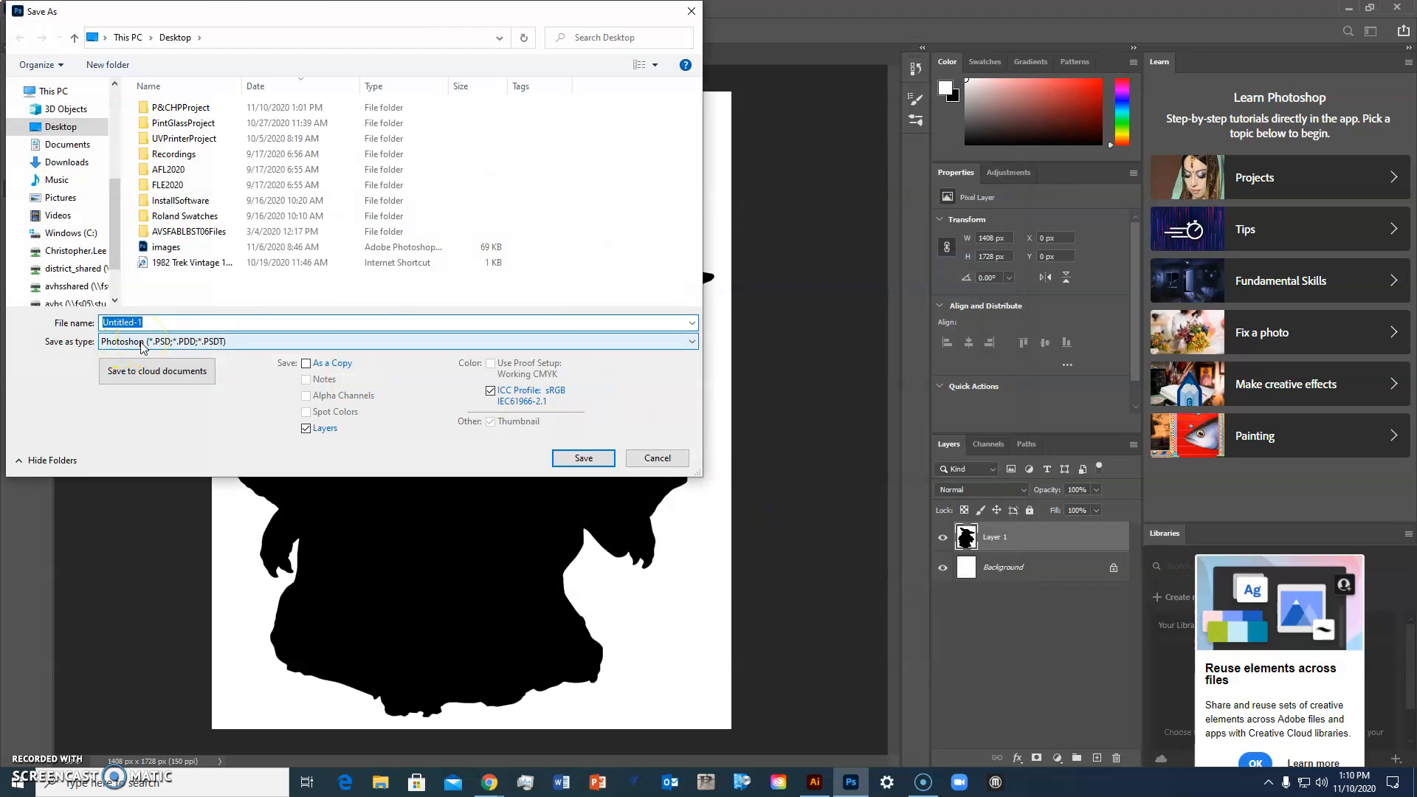
click(141, 344)
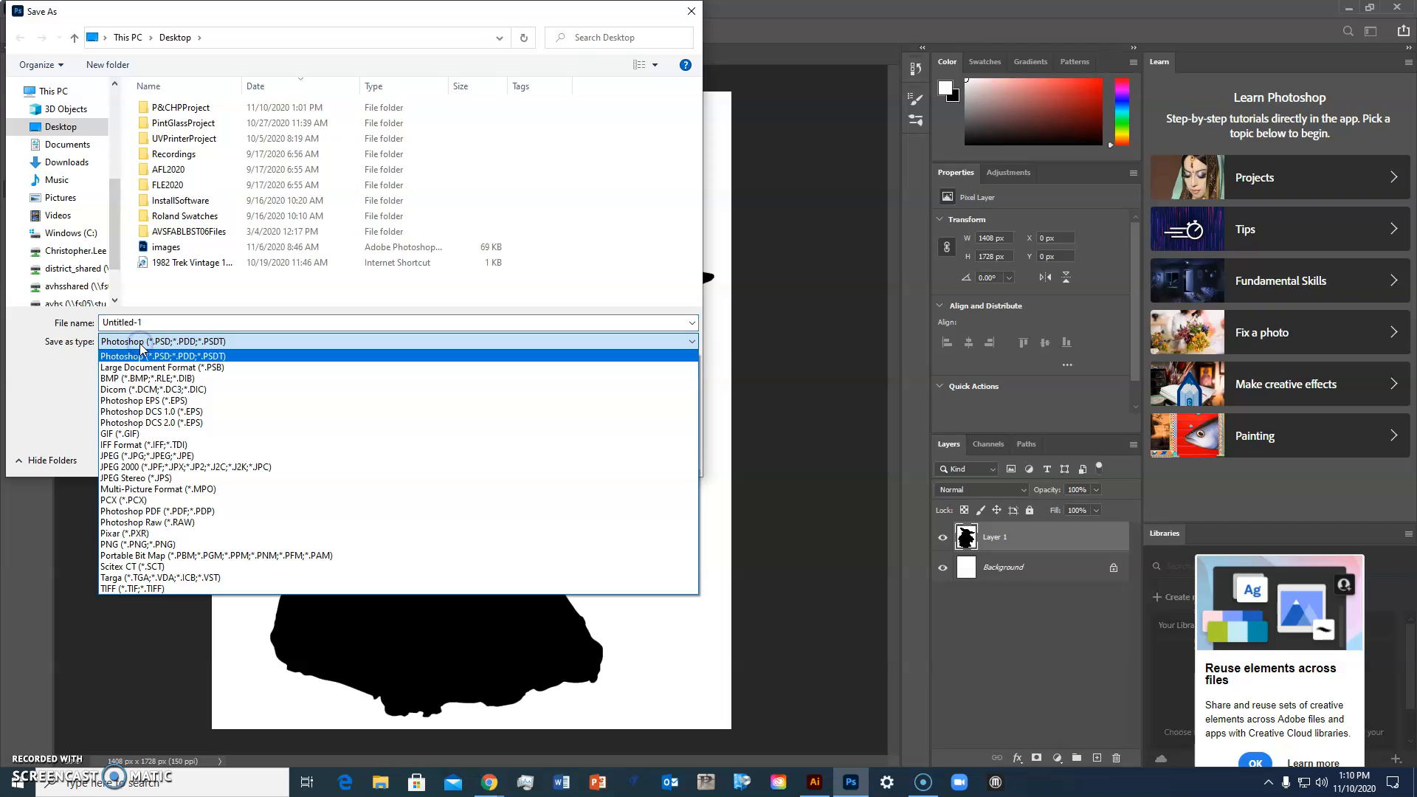
click(184, 455)
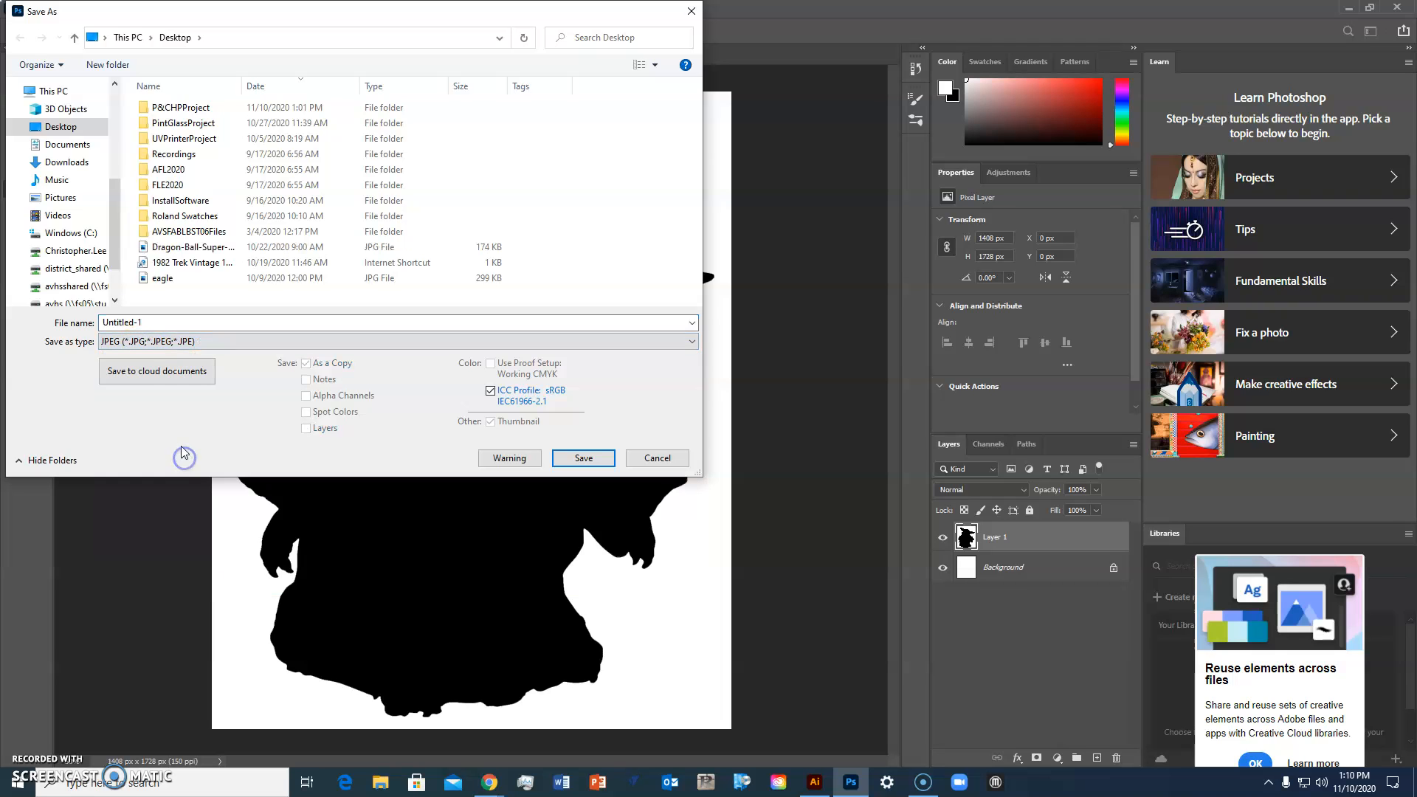
click(158, 324)
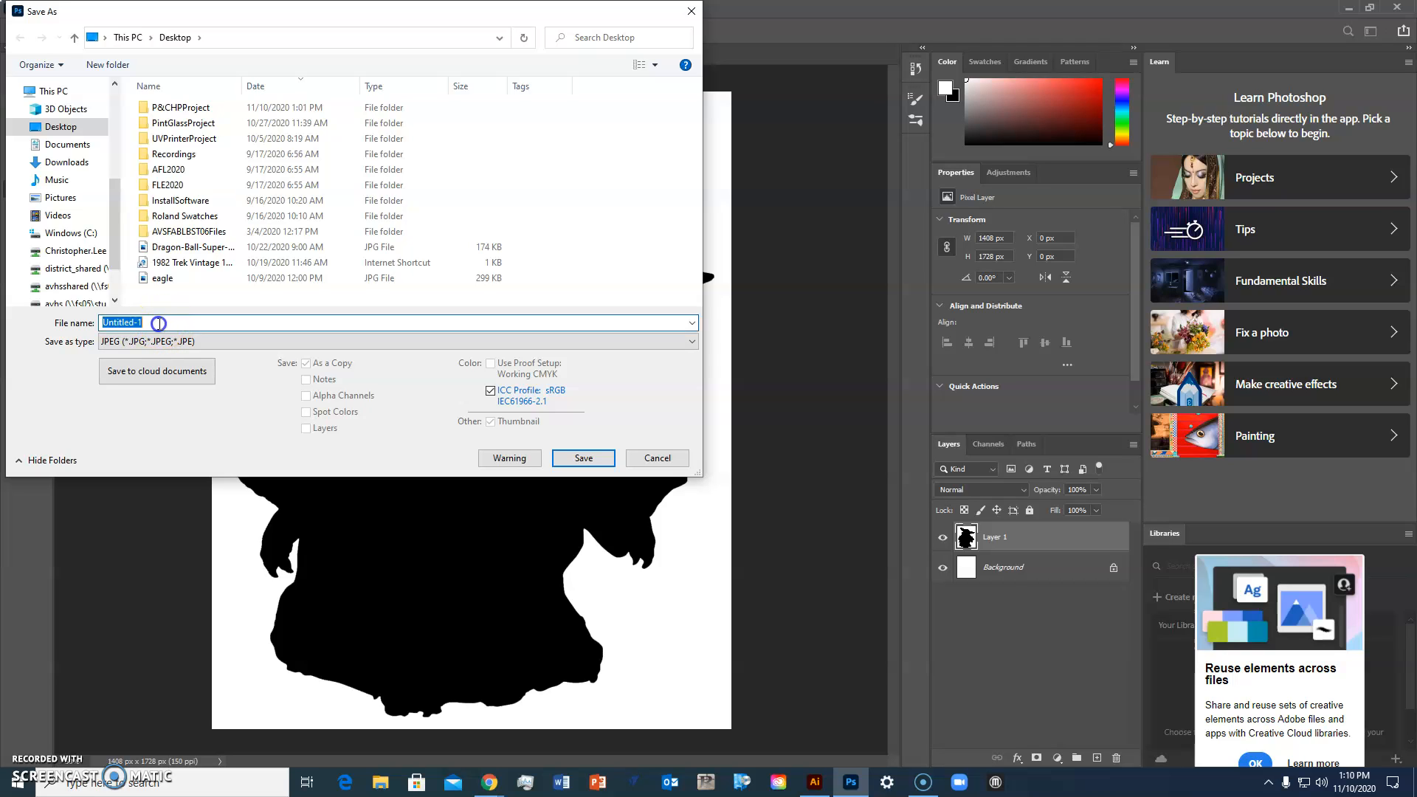
text(TheChild)
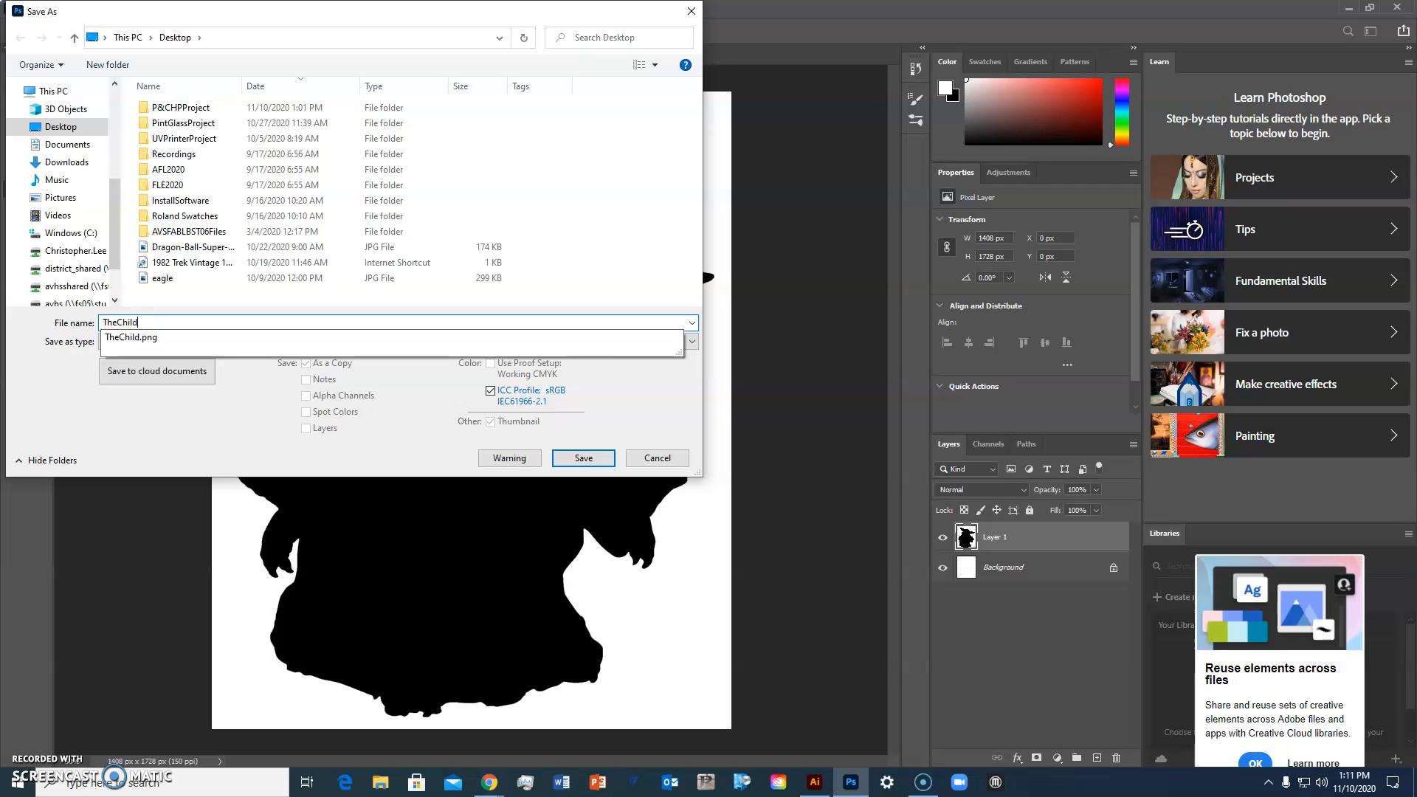
click(329, 319)
click(583, 457)
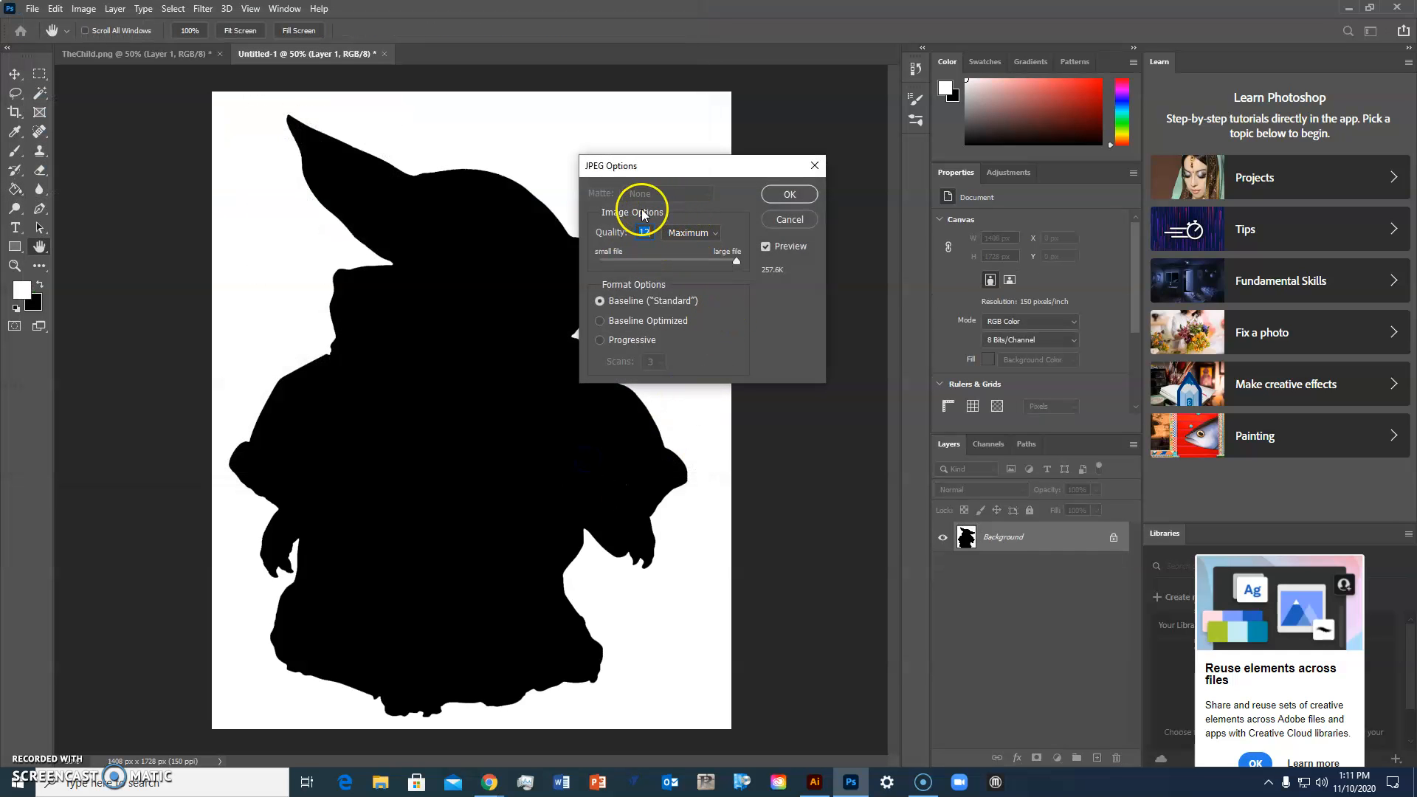
click(791, 195)
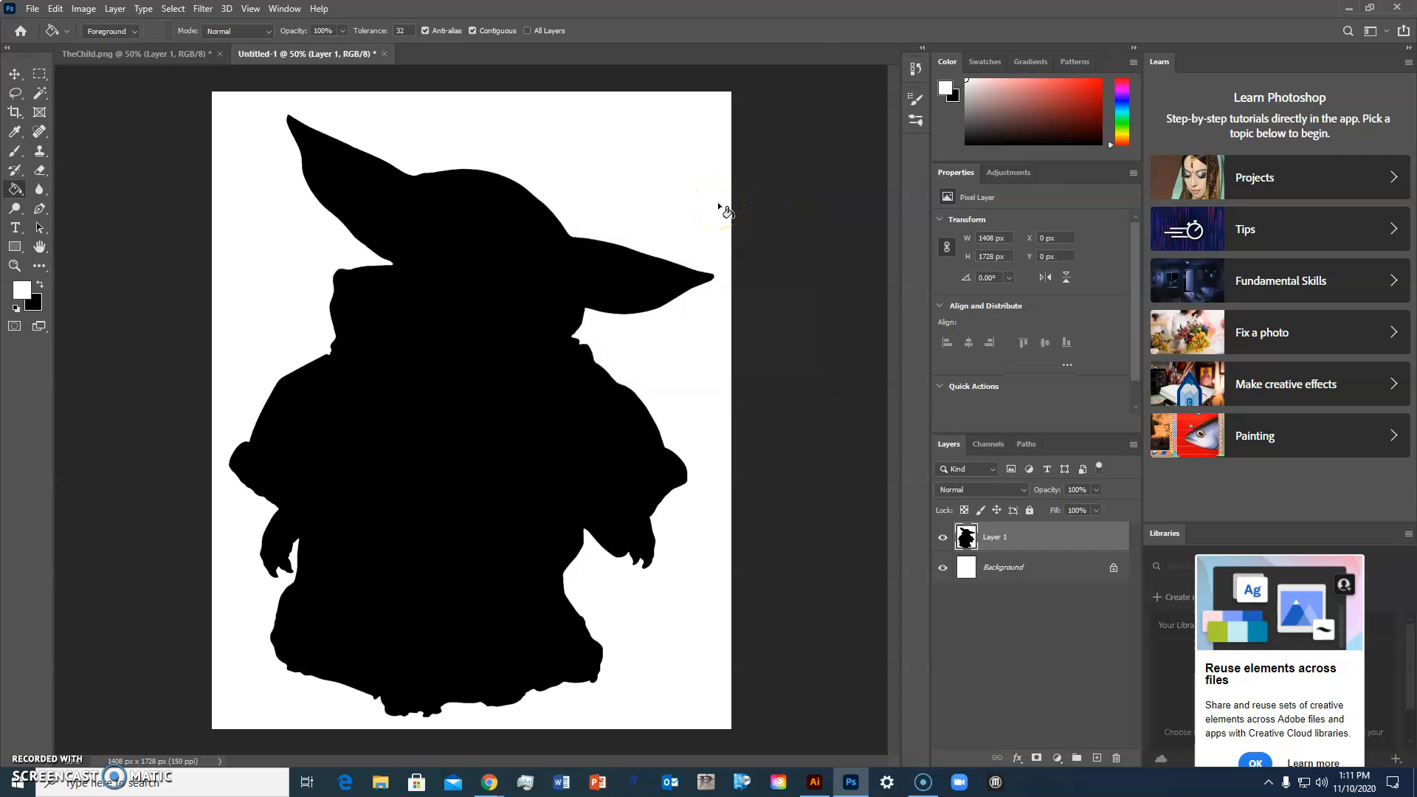
Step: In TheChild.png, fill the green background around the character with white
click(147, 54)
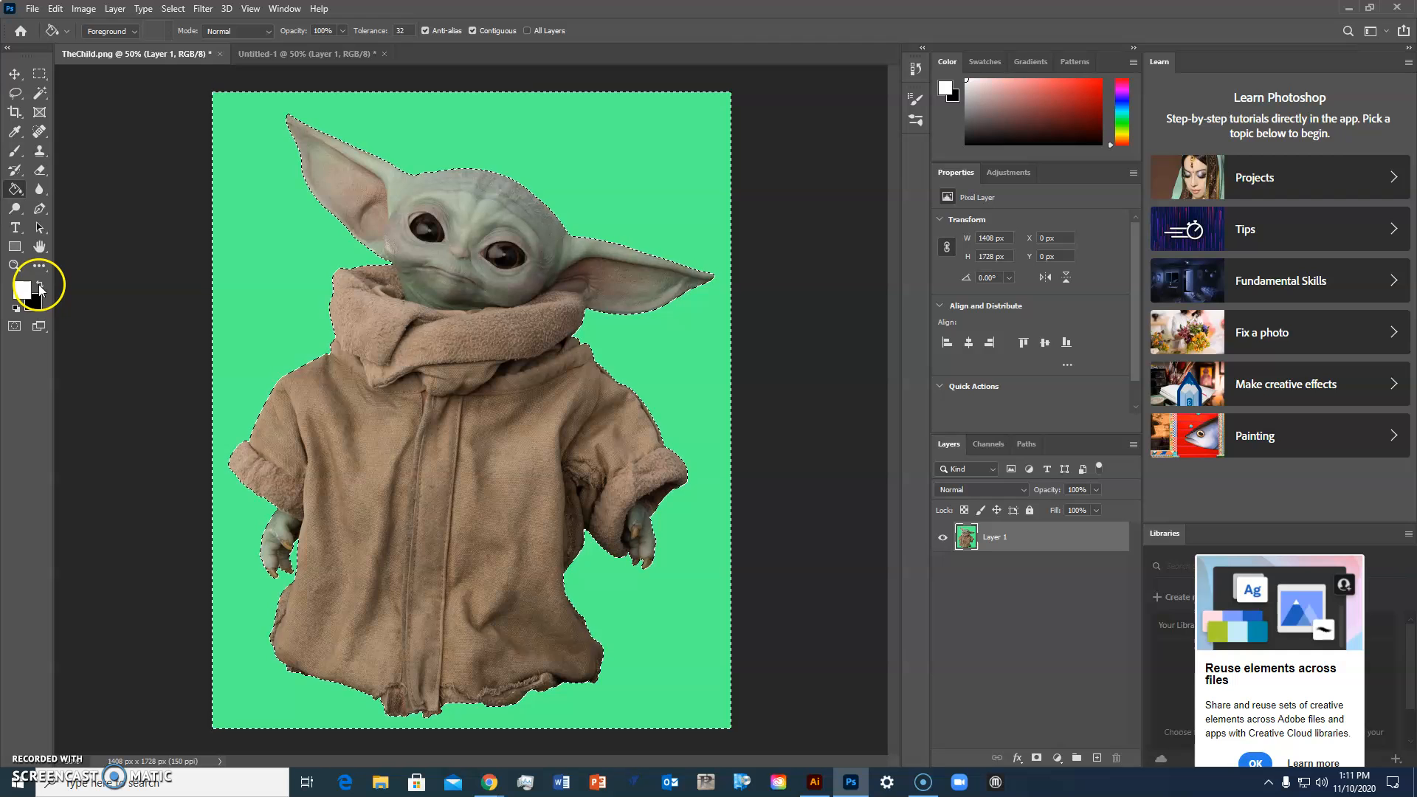
click(266, 236)
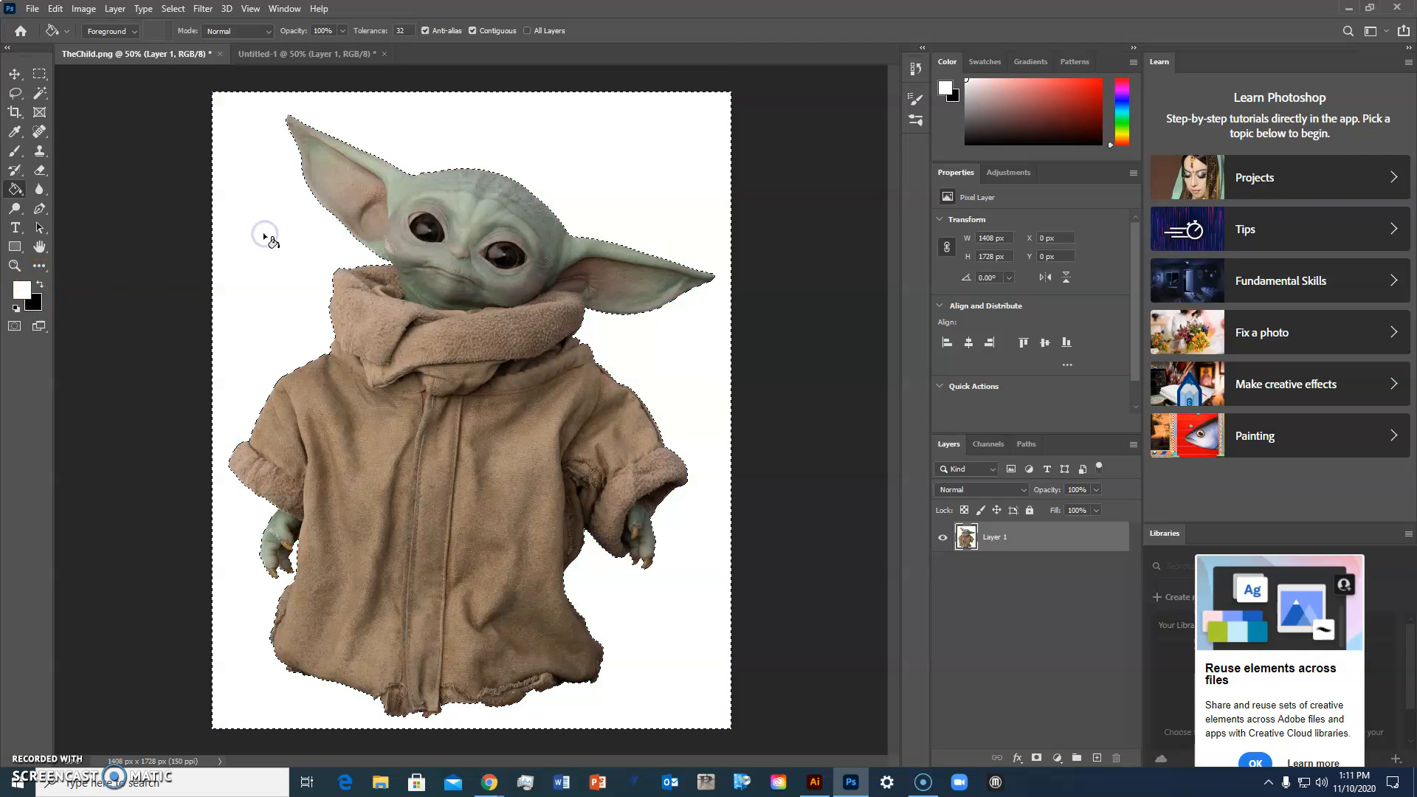
click(32, 8)
click(55, 8)
click(74, 111)
Step: Save the full-color image as a JPEG named TheChildColor without replacing the existing TheChild file
click(32, 8)
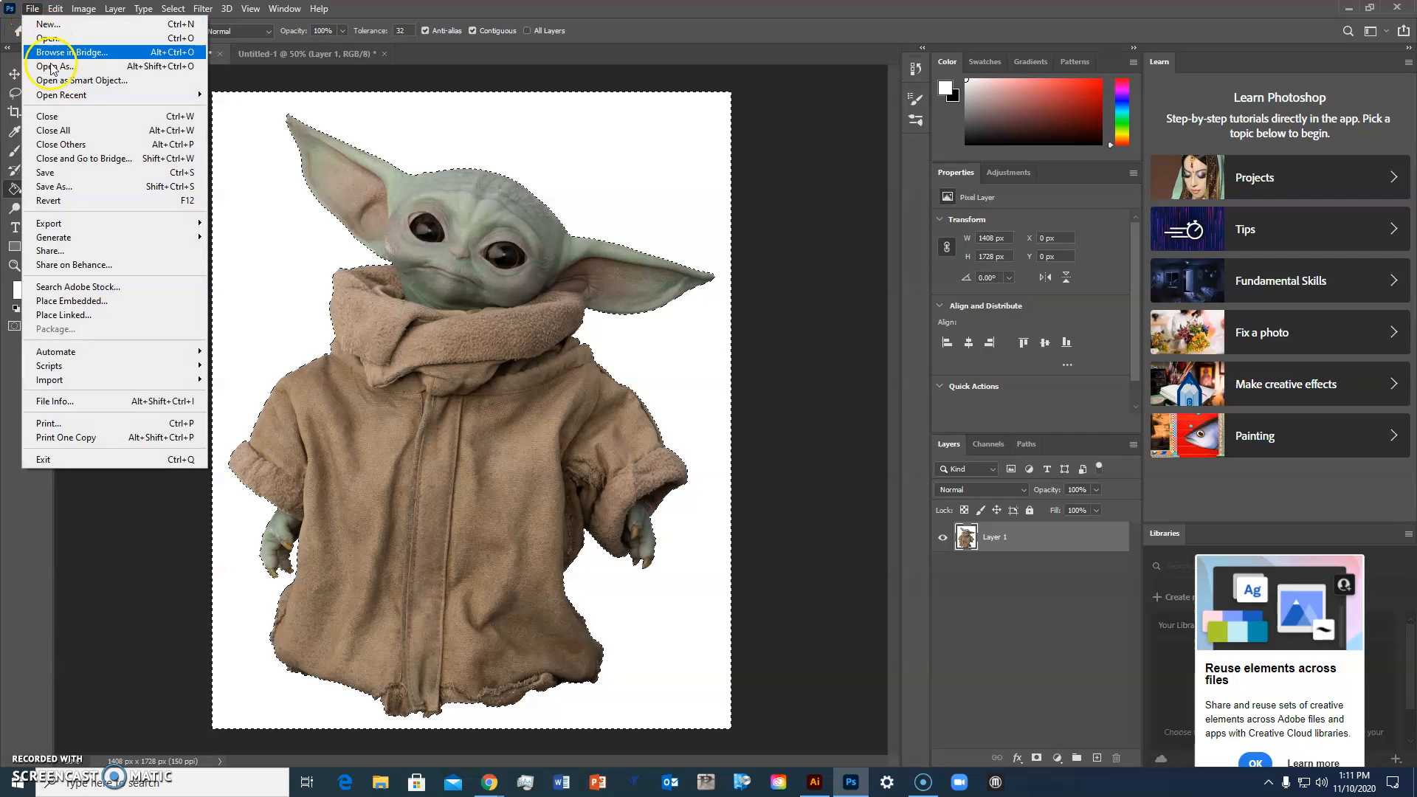
click(87, 194)
click(830, 520)
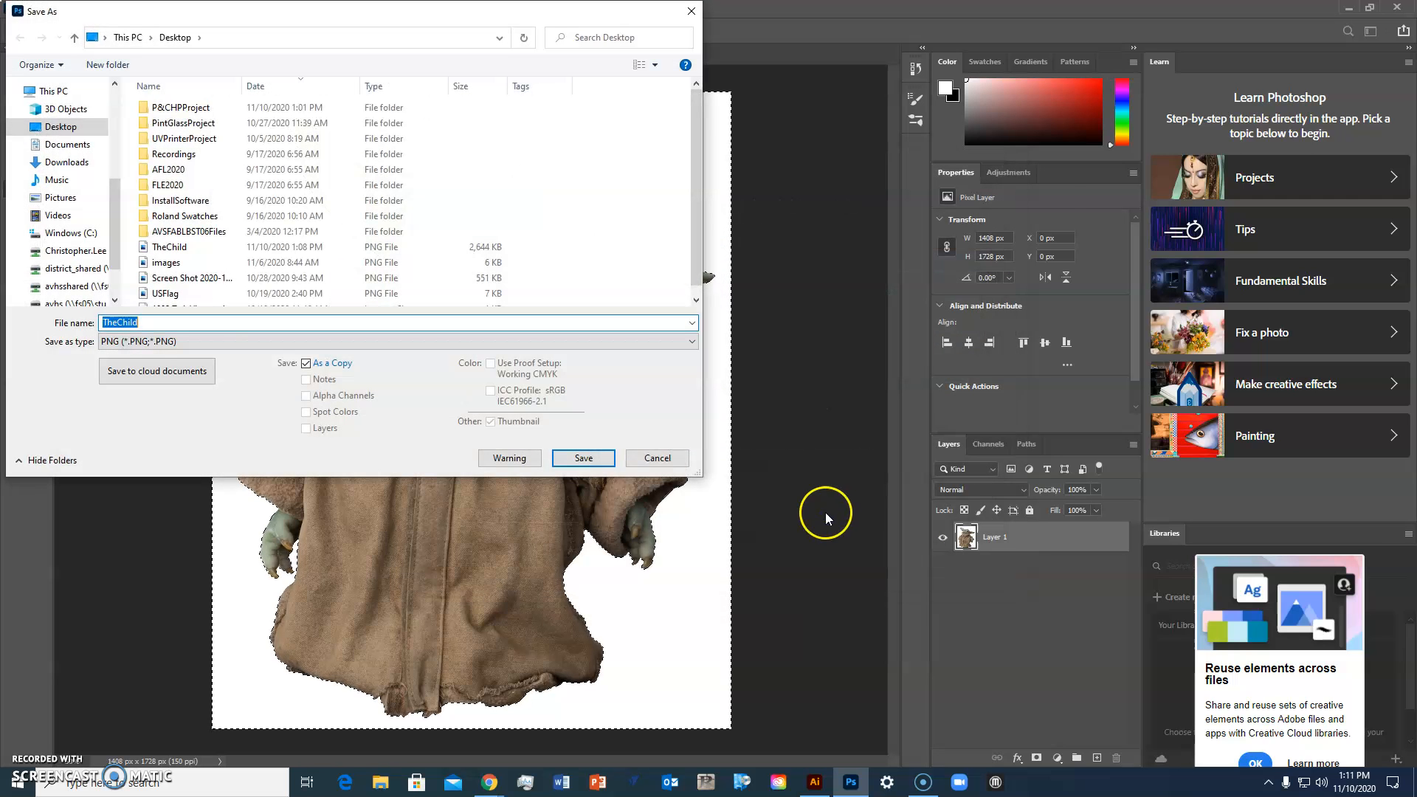
click(225, 344)
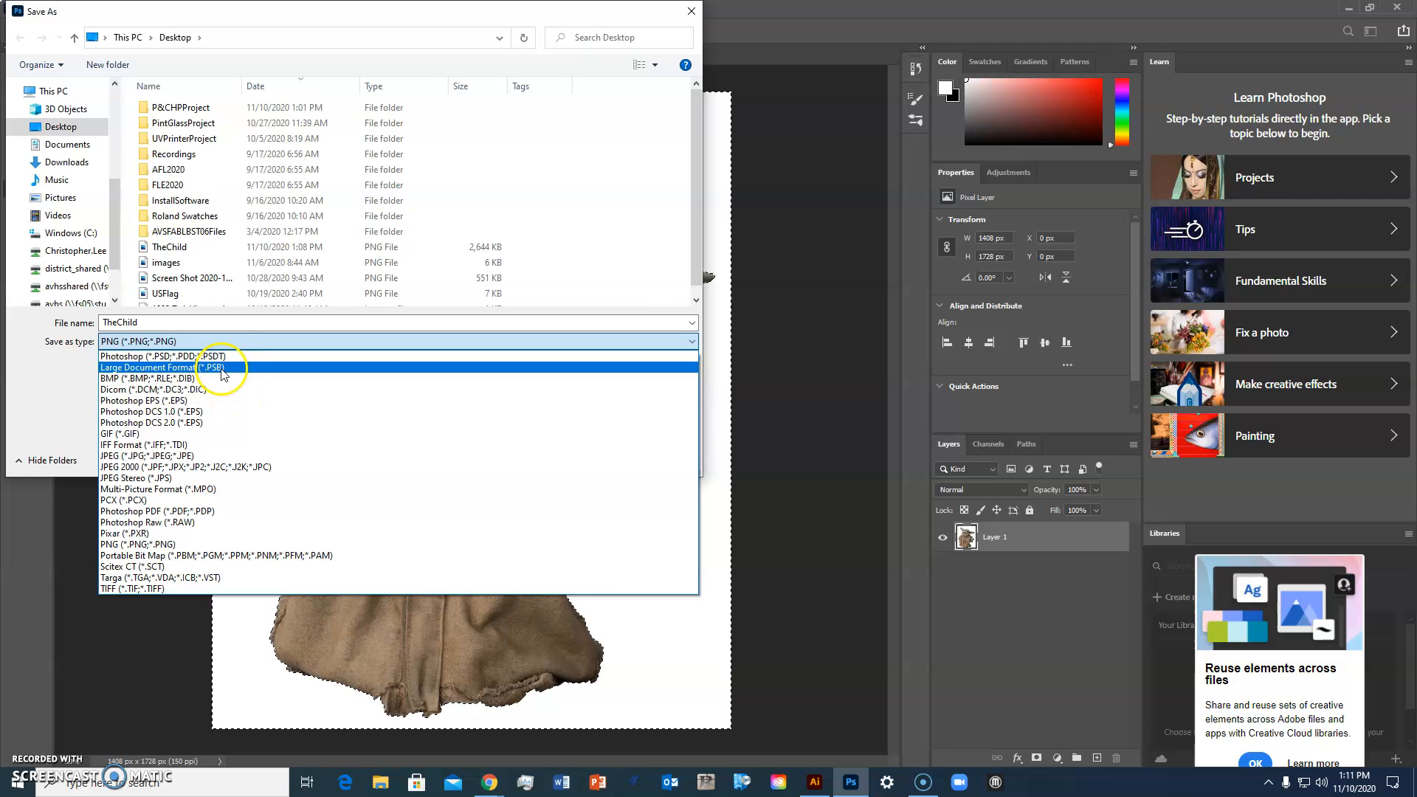
click(244, 458)
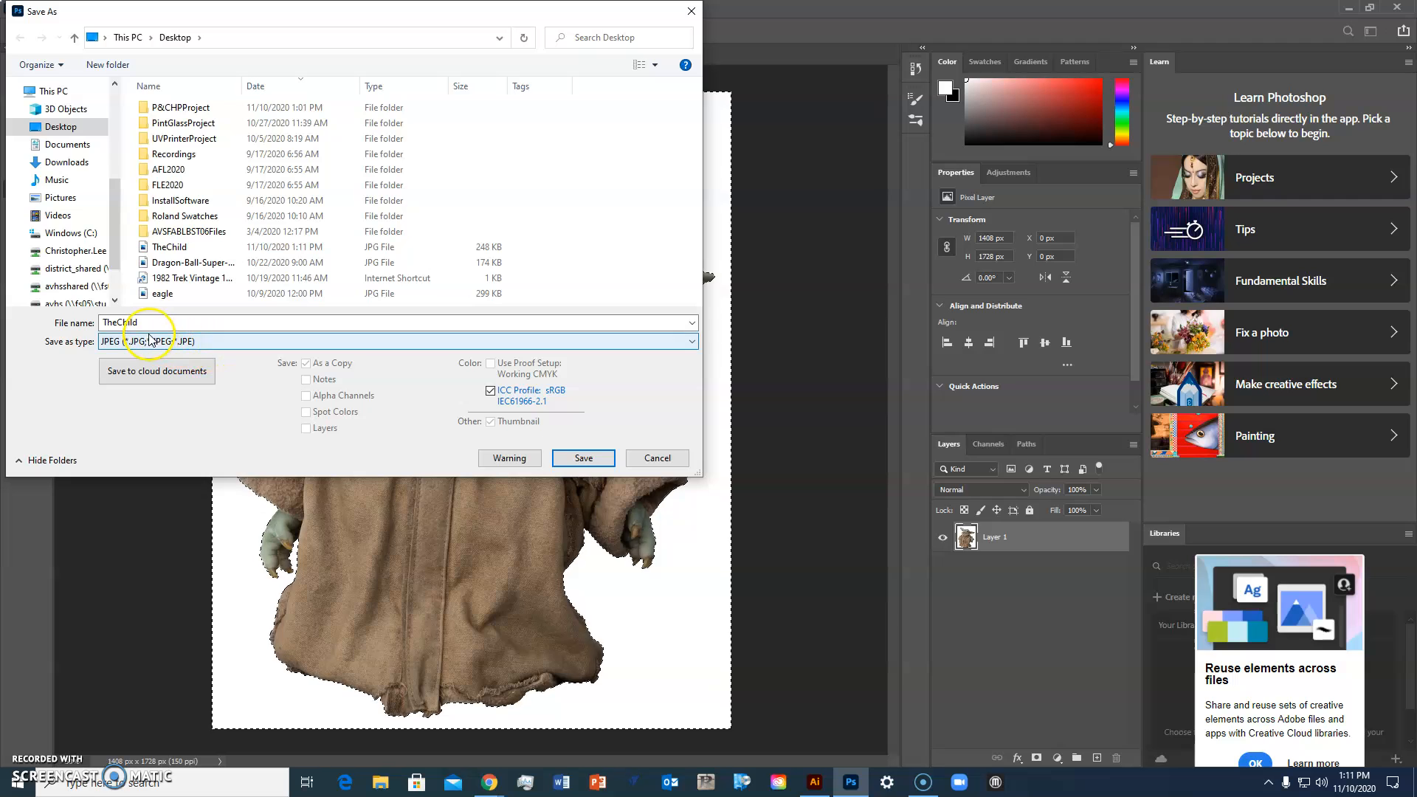
click(580, 458)
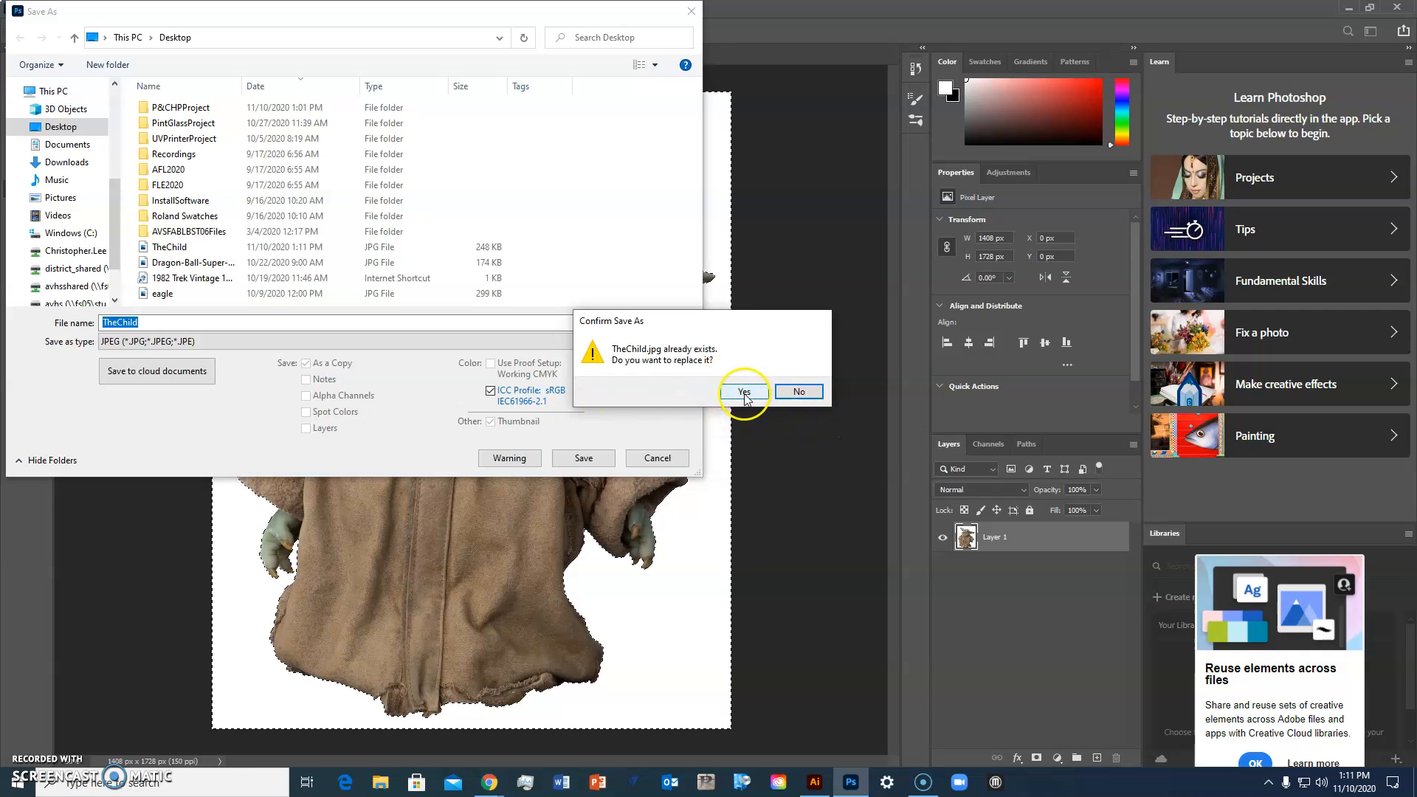
click(801, 394)
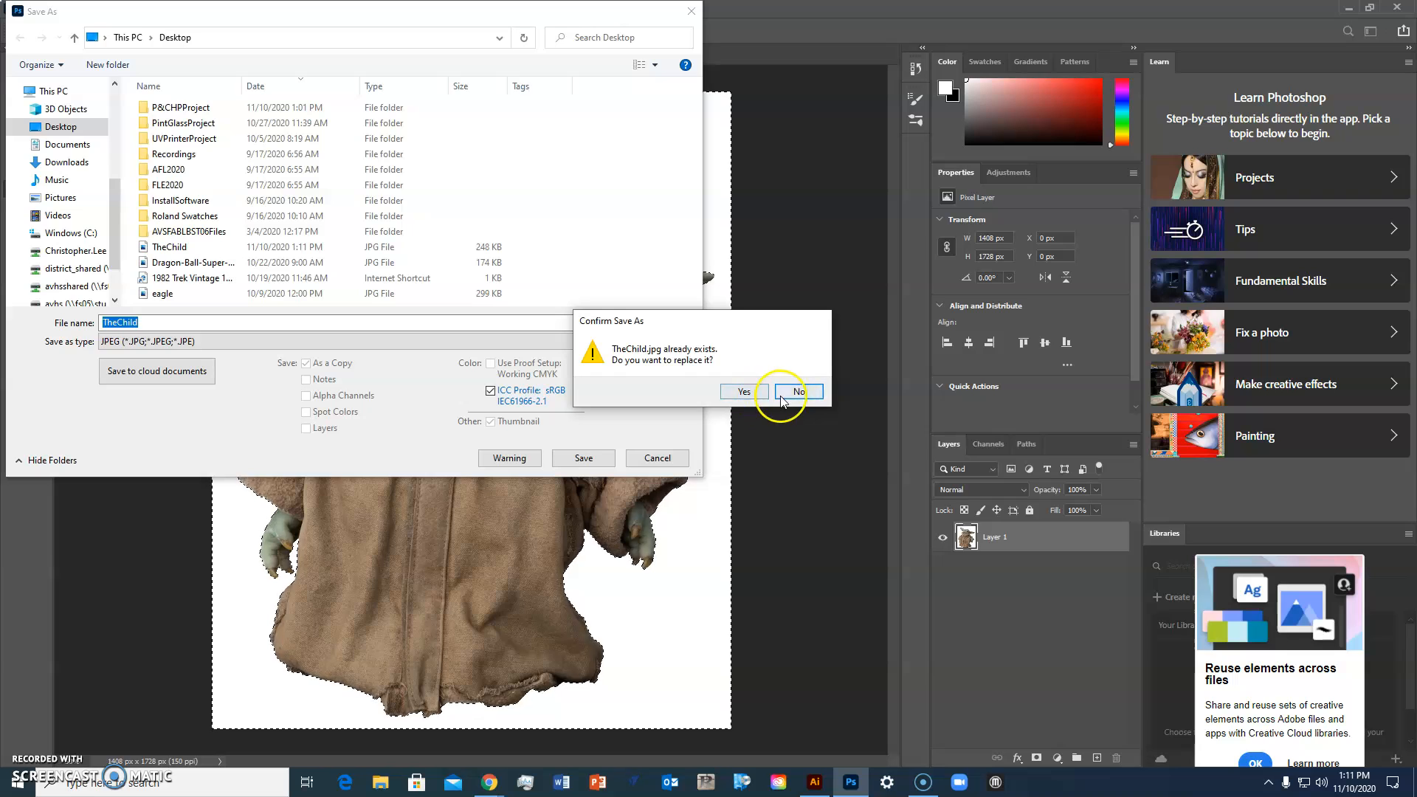
click(230, 322)
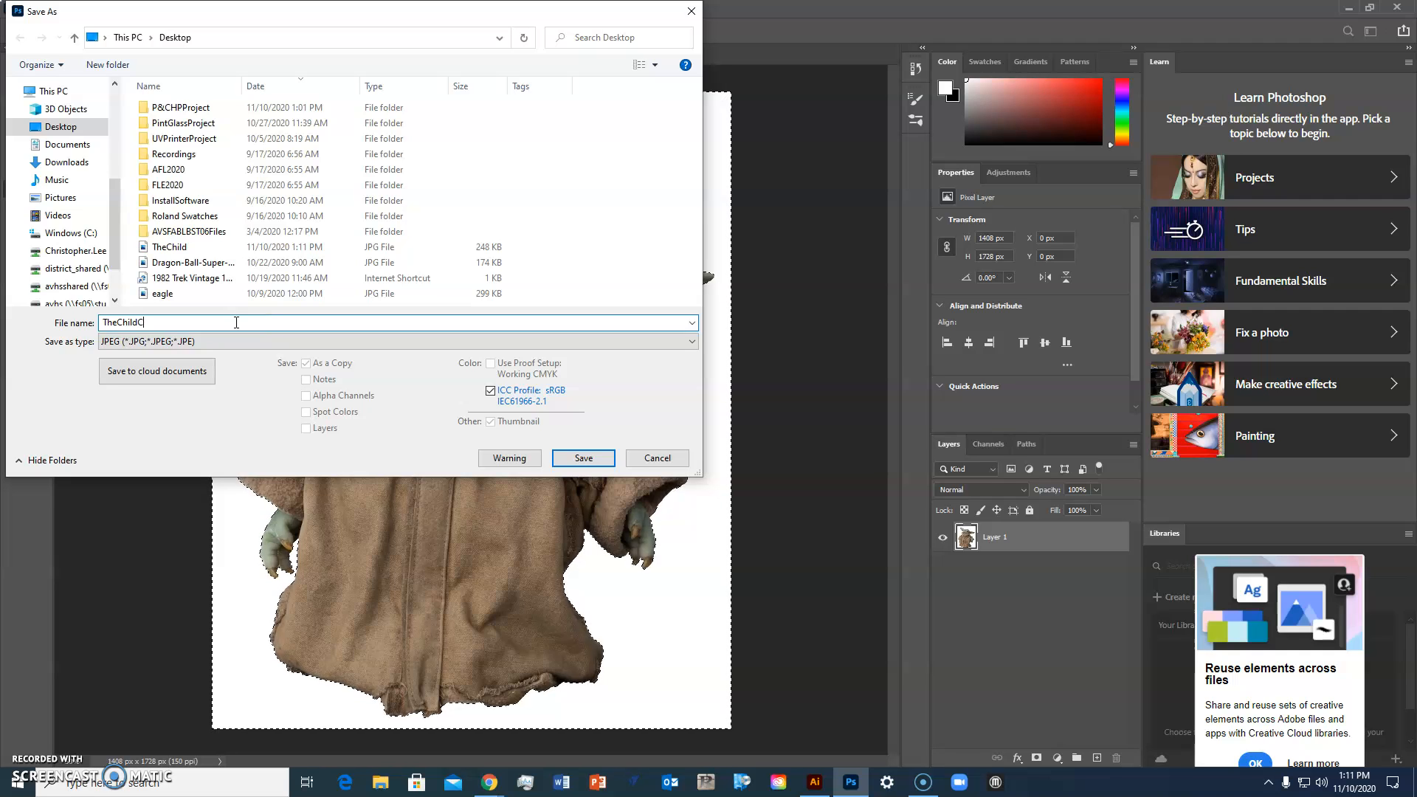
text(Color)
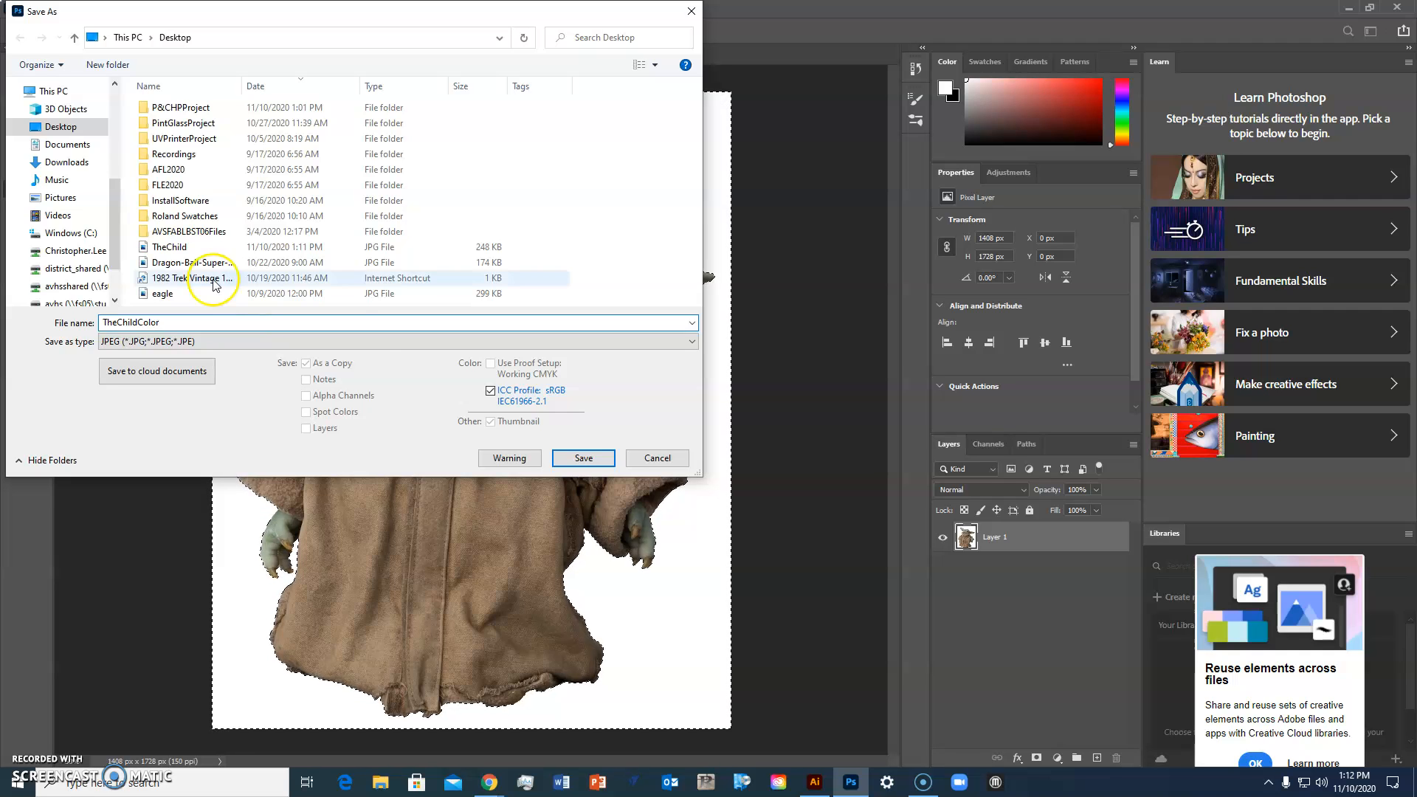
click(584, 458)
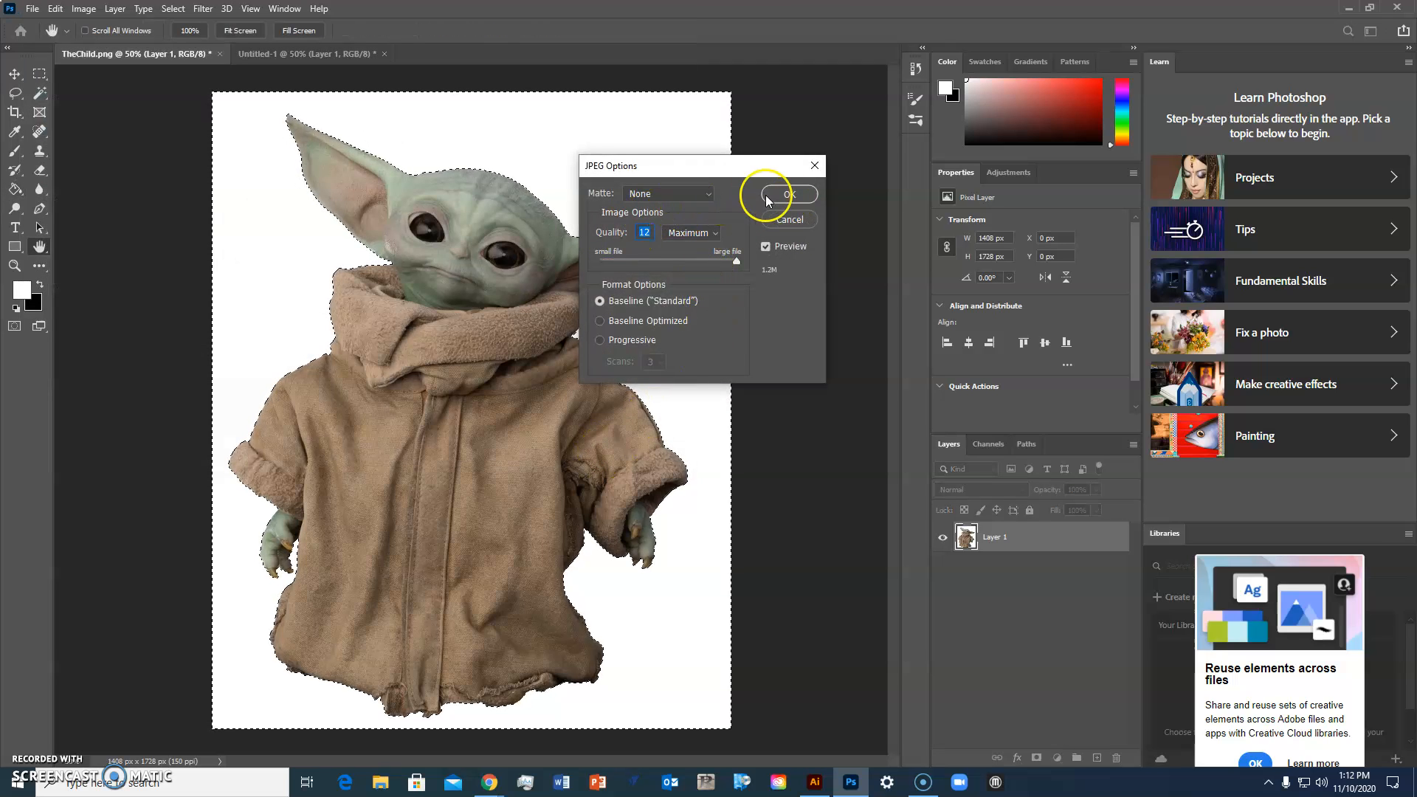
click(798, 198)
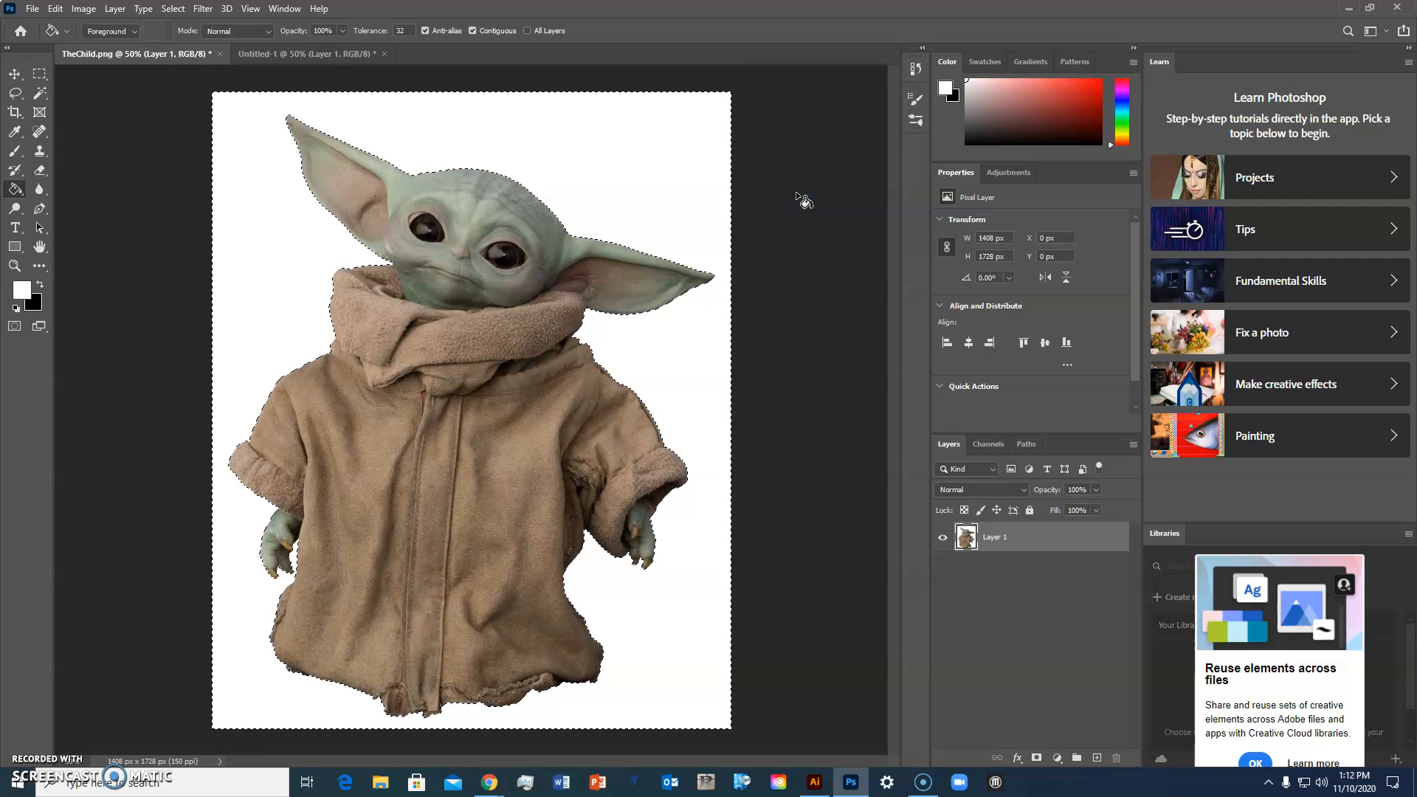
Step: Switch to Illustrator and create a new 12 x 12 in document in RGB Color mode
click(797, 397)
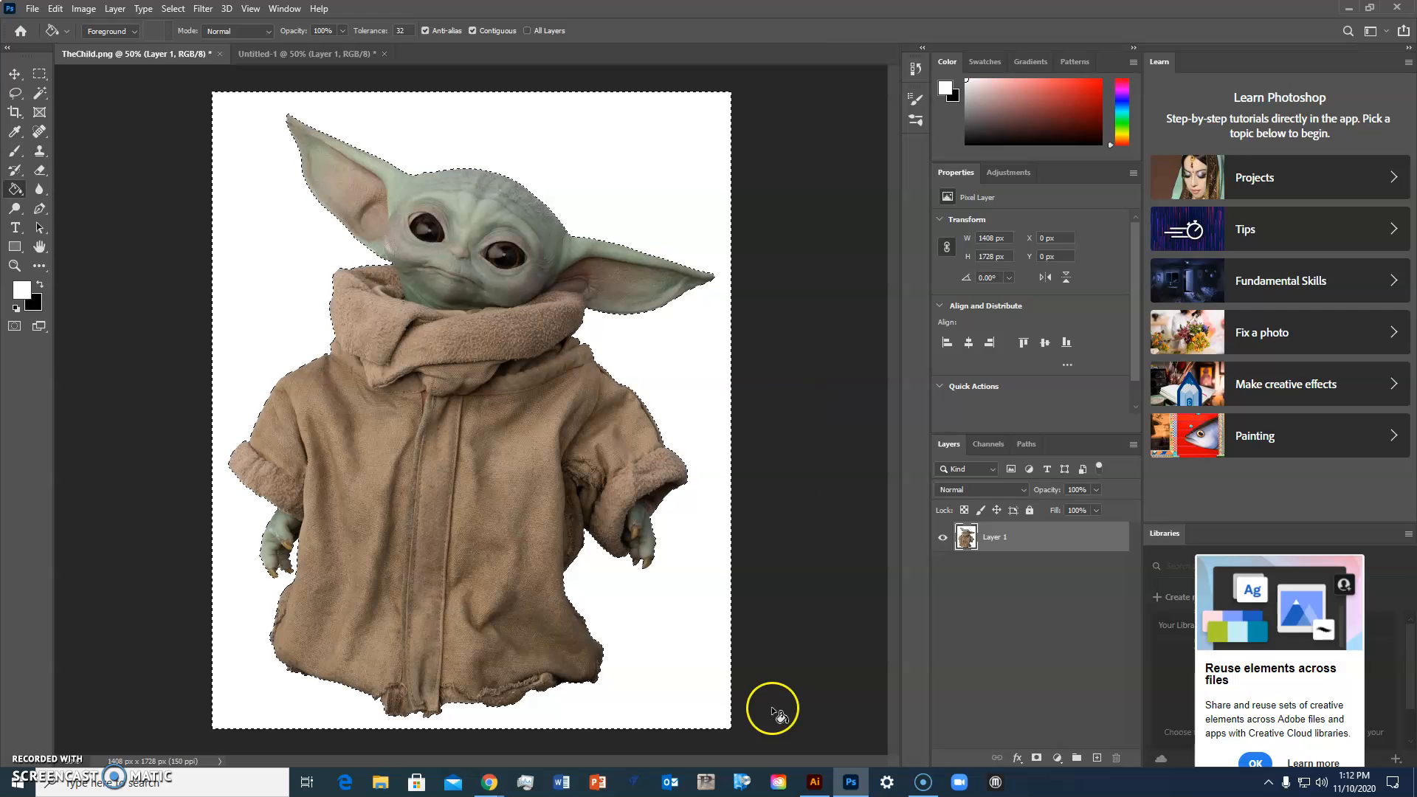
click(815, 784)
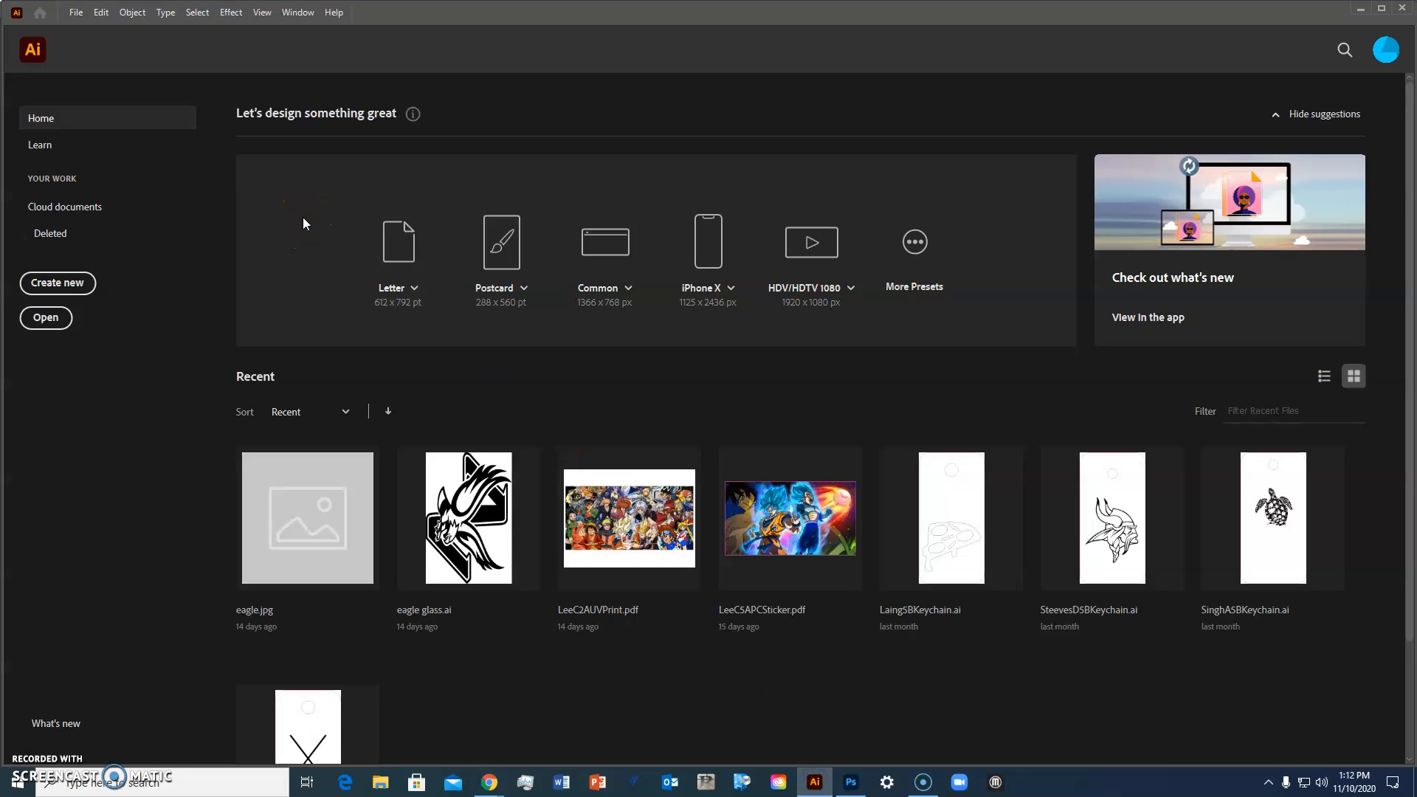
click(77, 285)
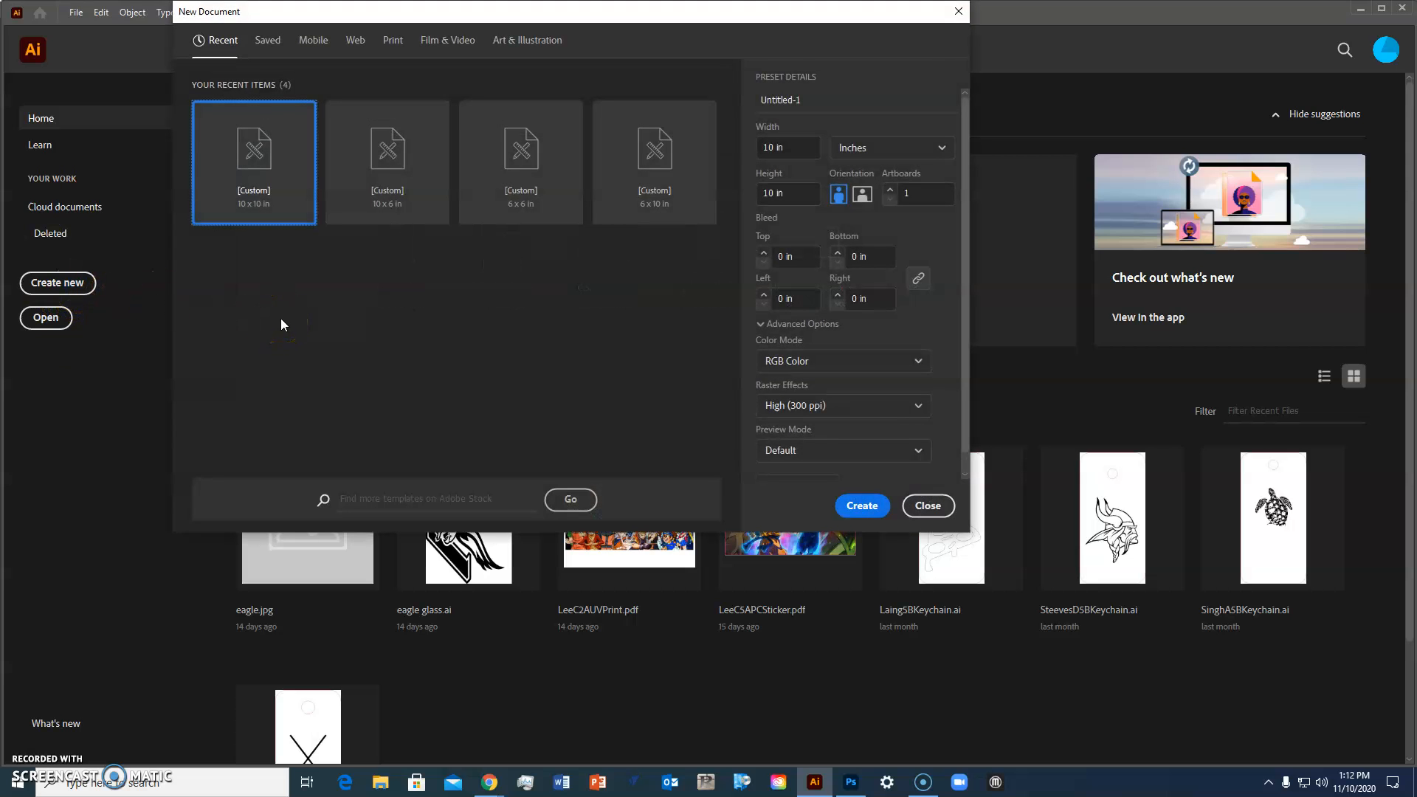
click(782, 148)
text(12)
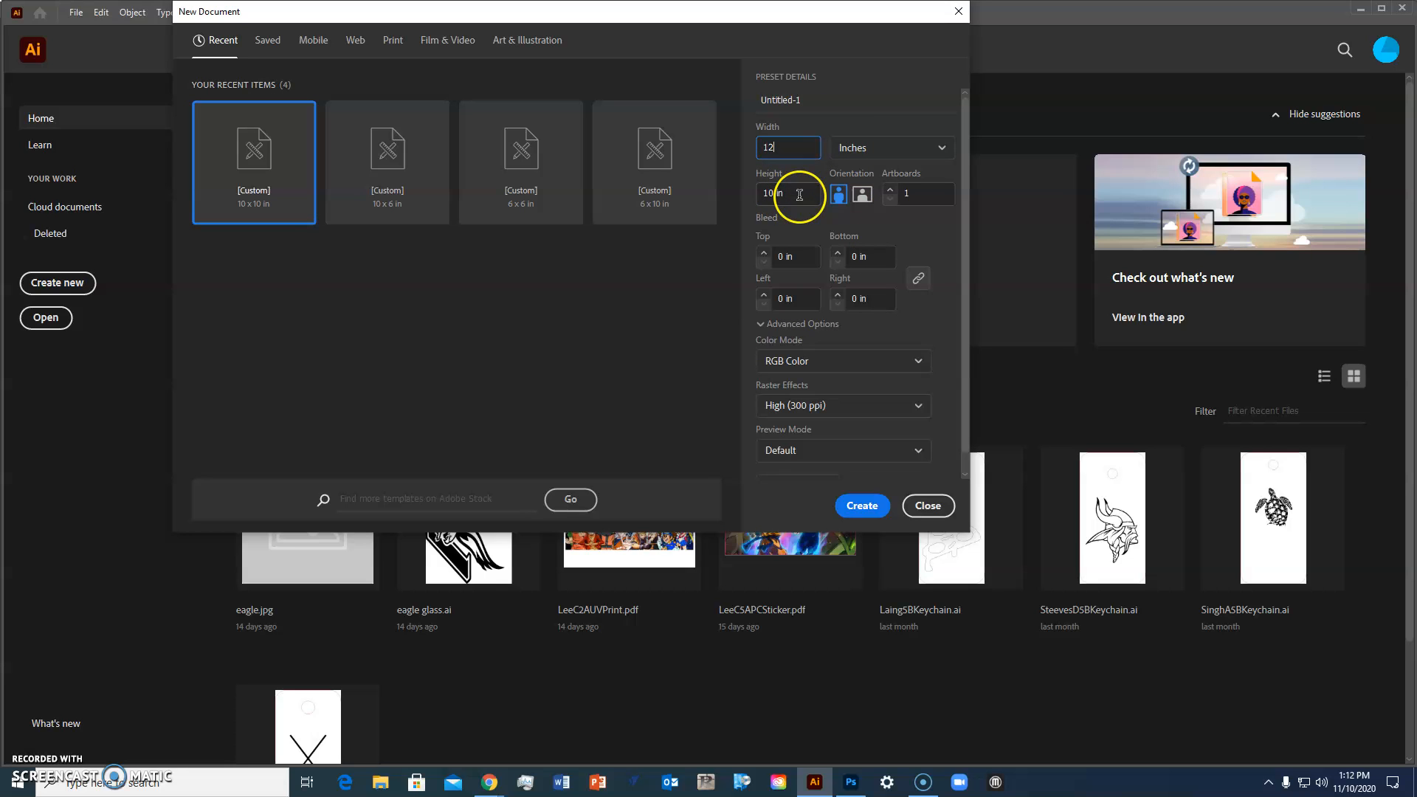
key(Tab)
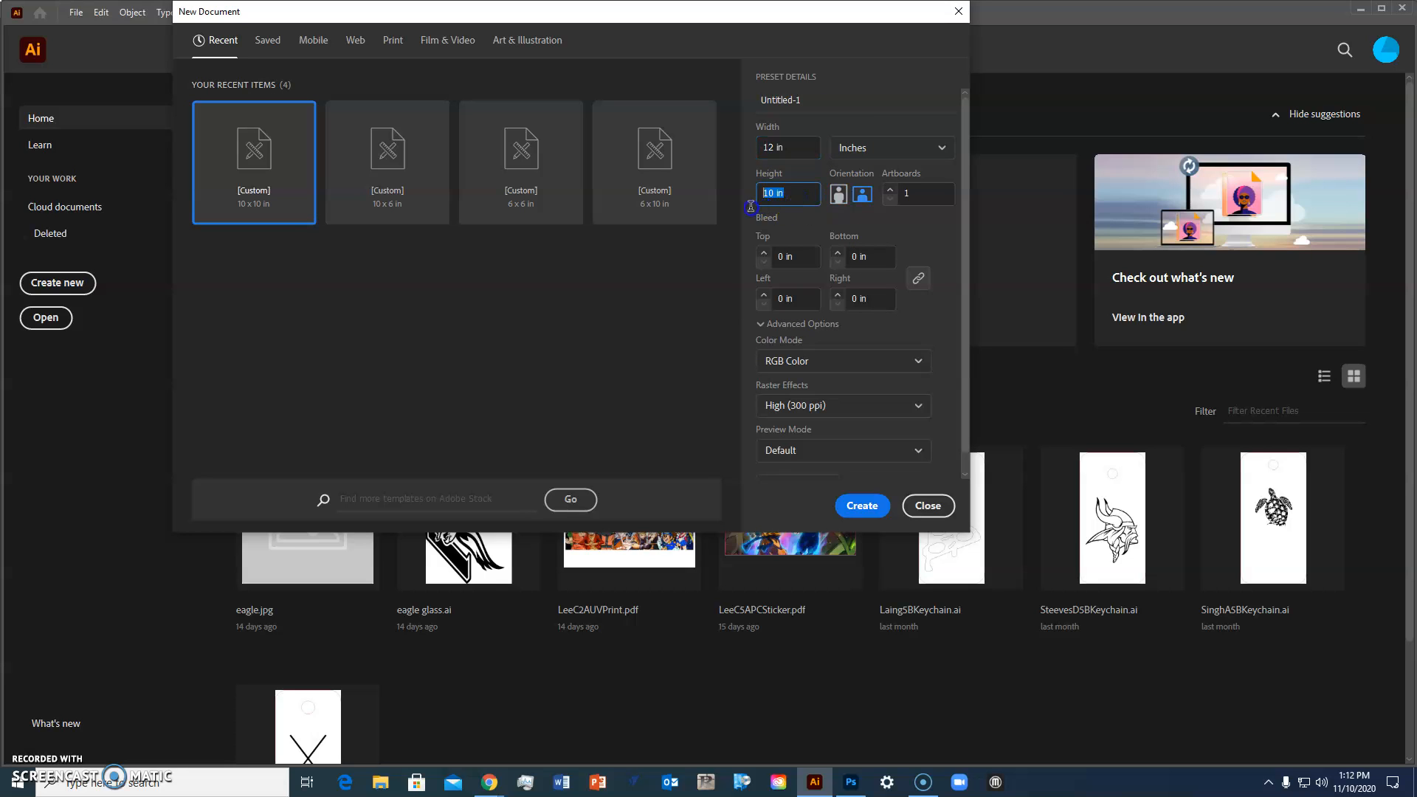
text(12)
key(Tab)
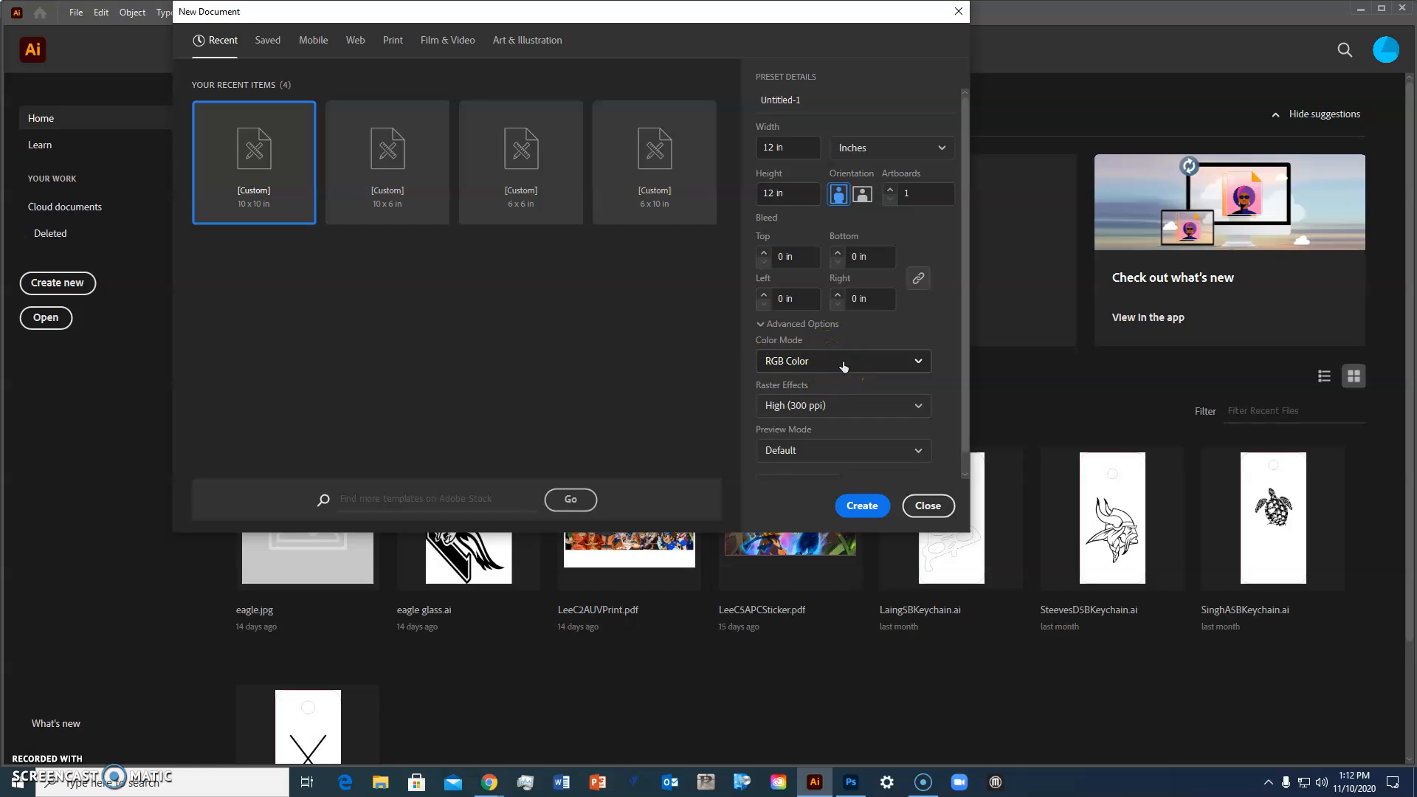
click(920, 362)
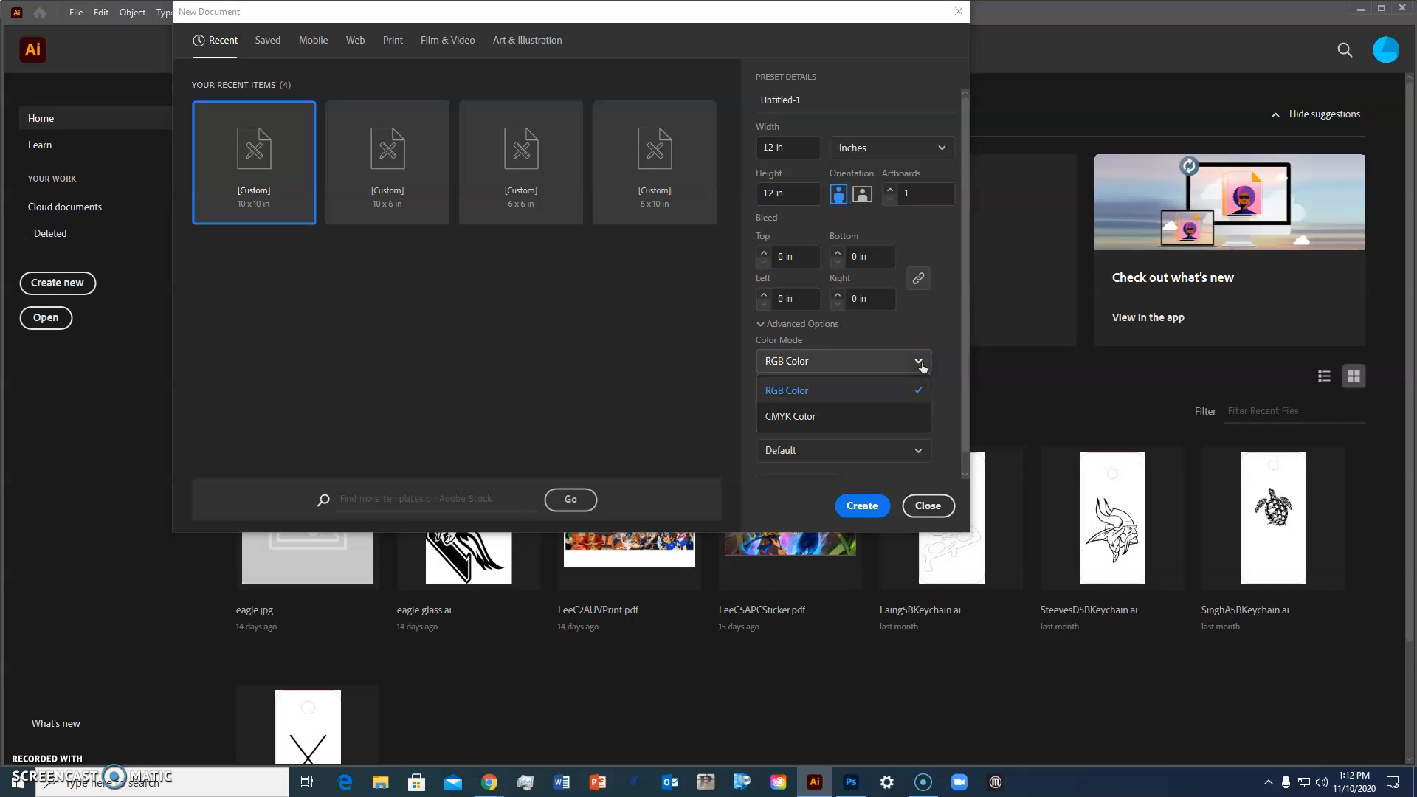
click(909, 391)
click(857, 507)
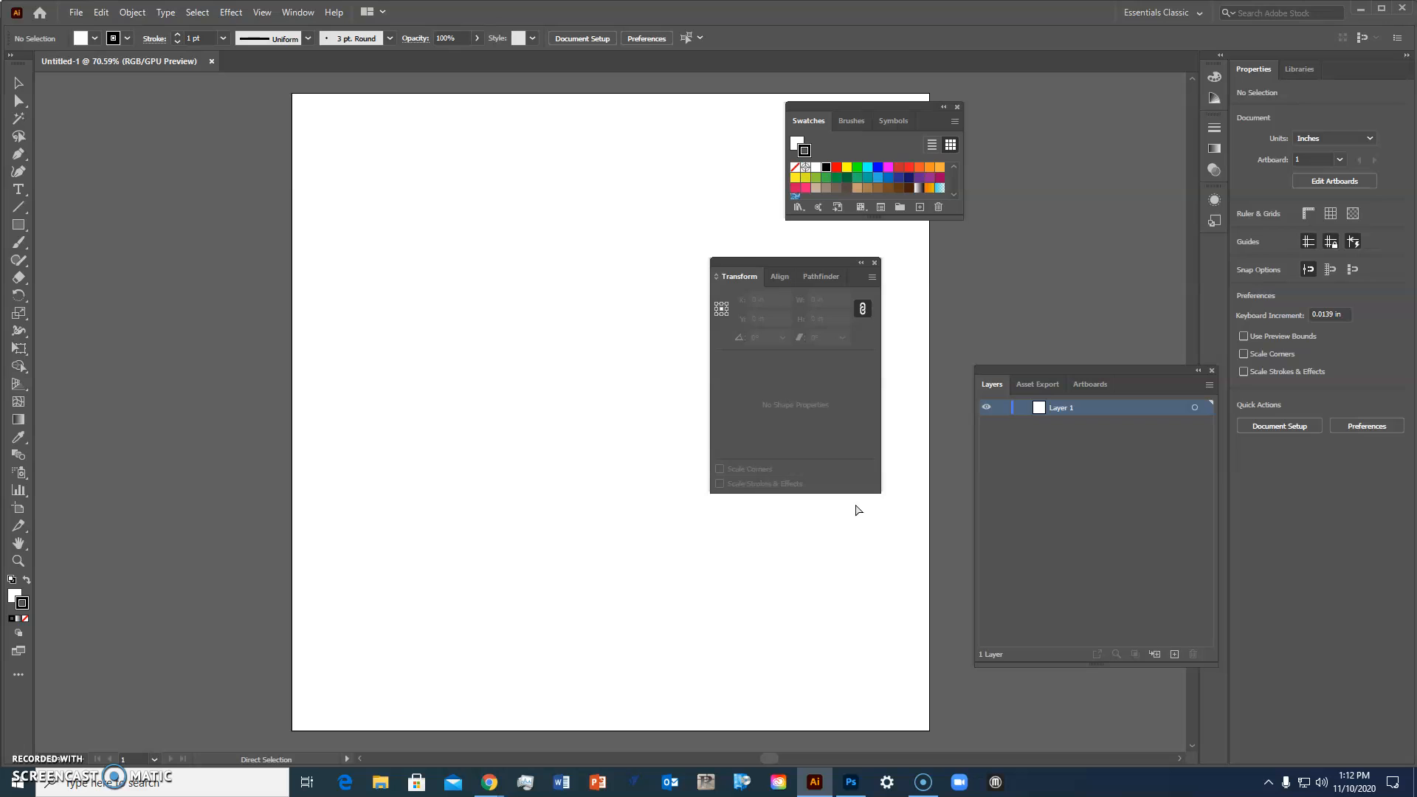
Step: Show the rulers and grid, and move the Transform panel group beside the Swatches panel
key(ctrl+r)
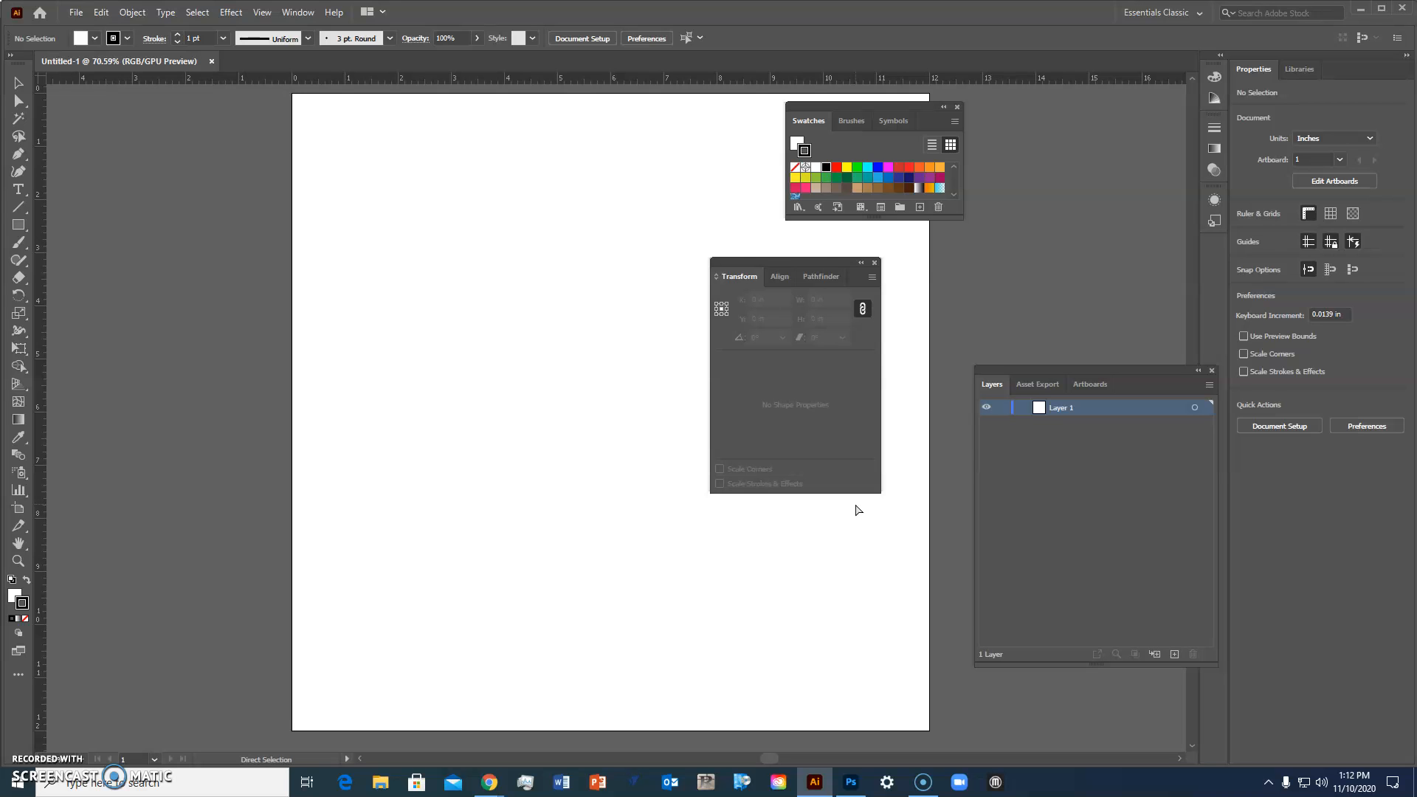
key(ctrl+apostrophe)
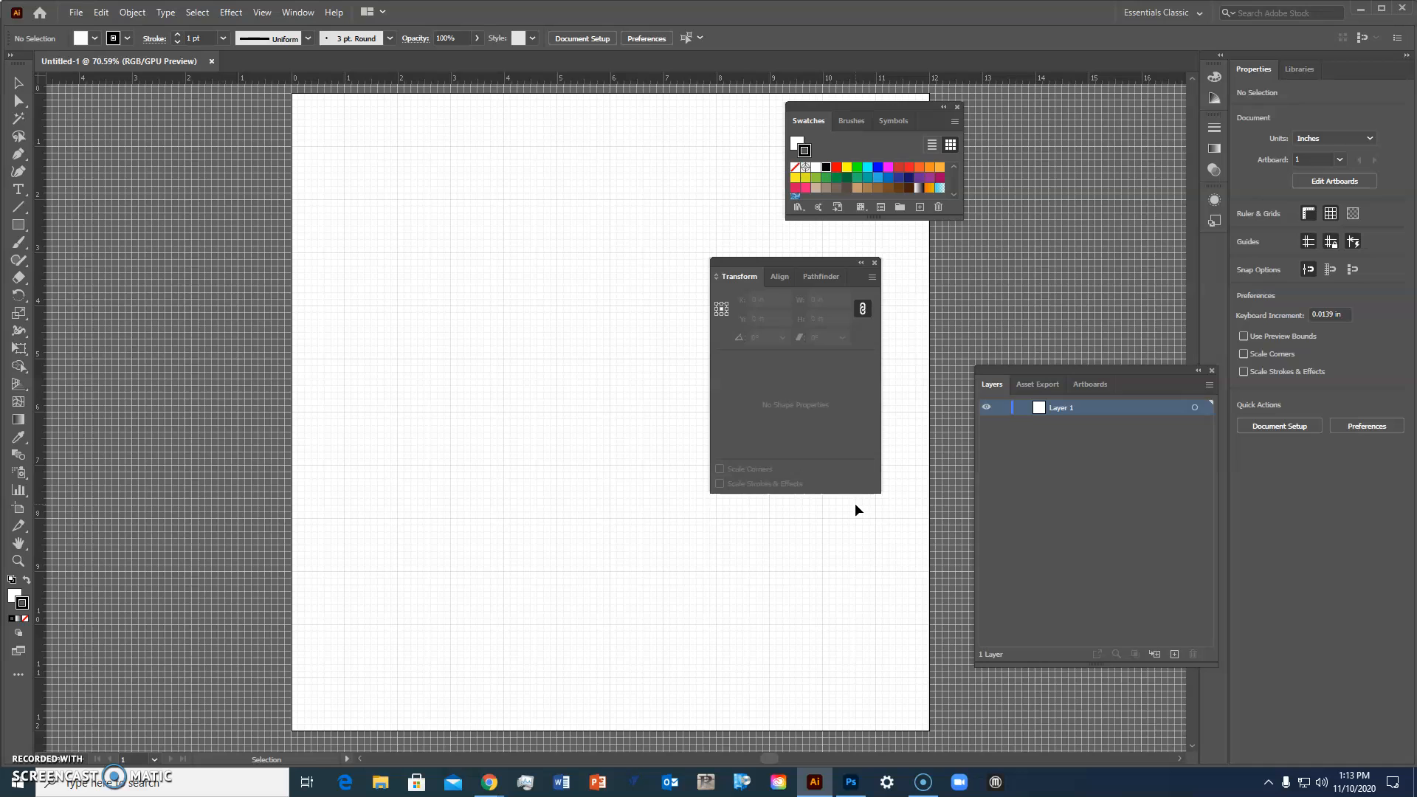
drag(831, 260, 1105, 107)
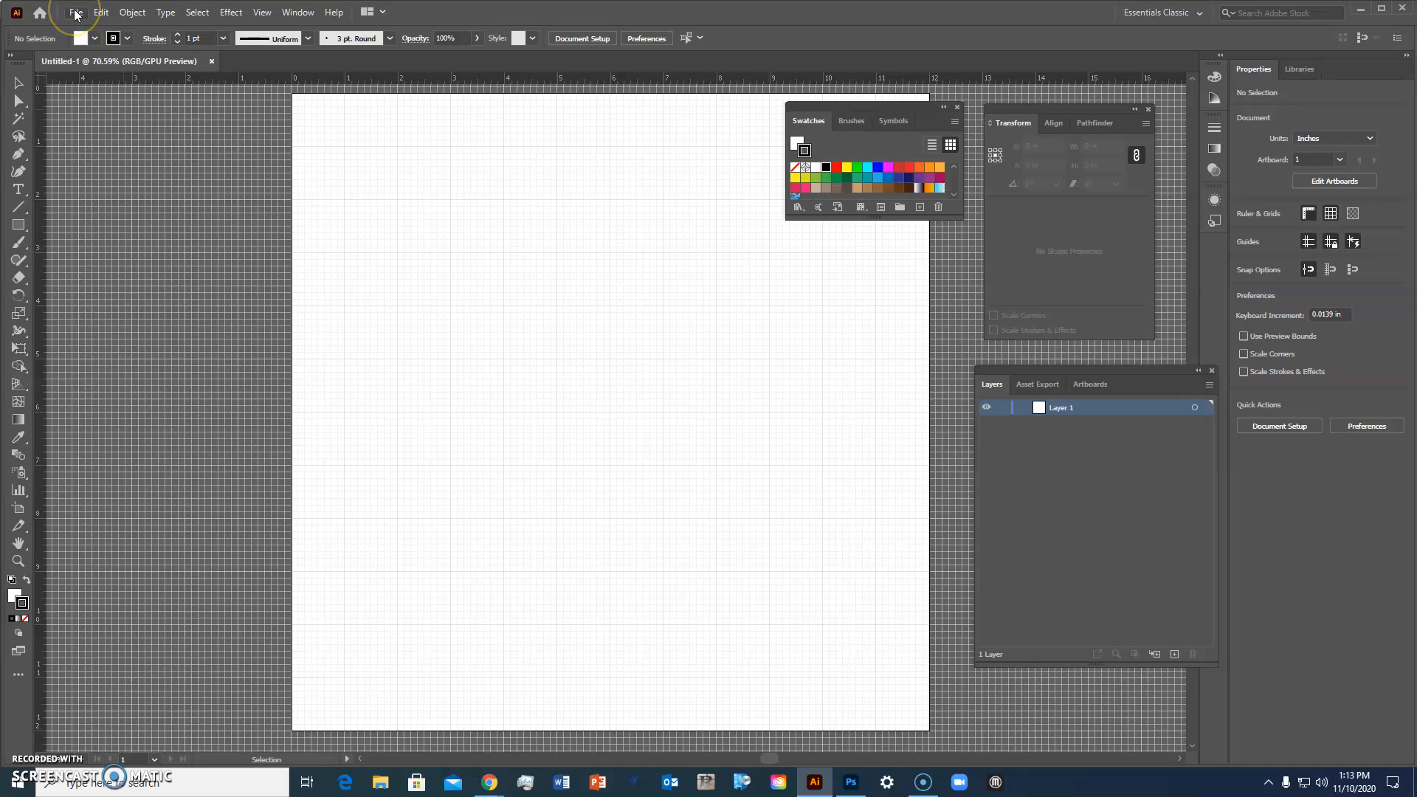
click(297, 13)
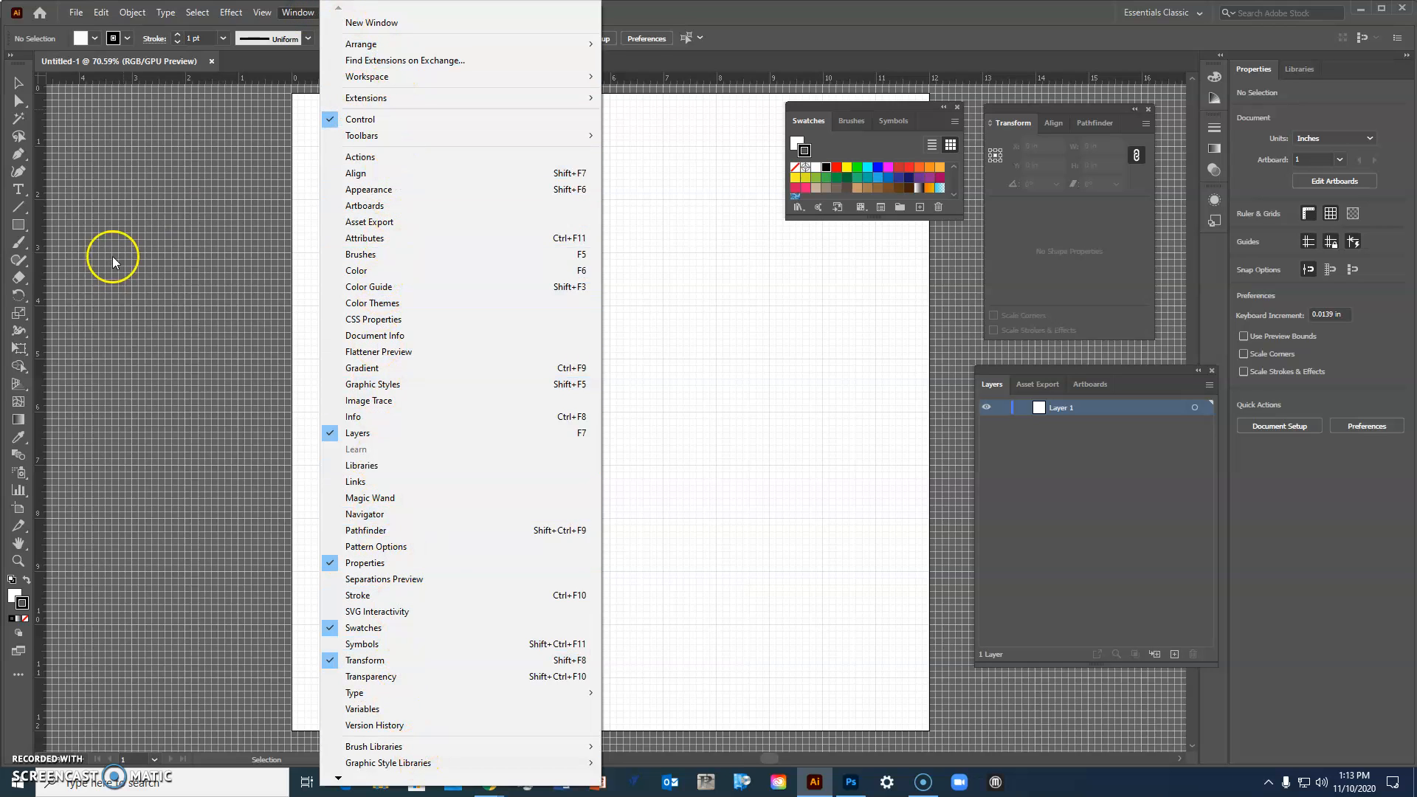
click(145, 221)
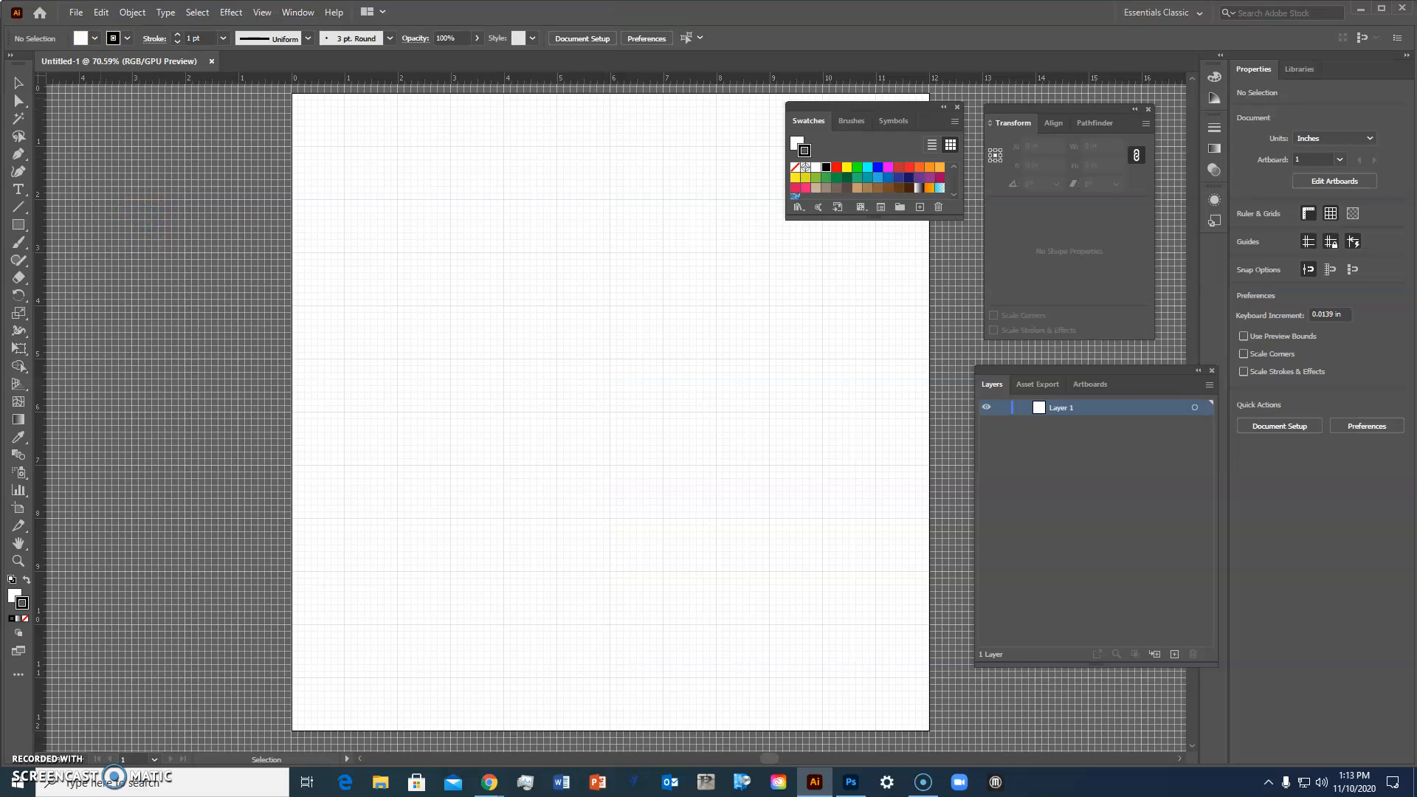
Step: Place the TheChild JPEG onto the artboard, sized about 9.4 x 11.5 in
click(76, 13)
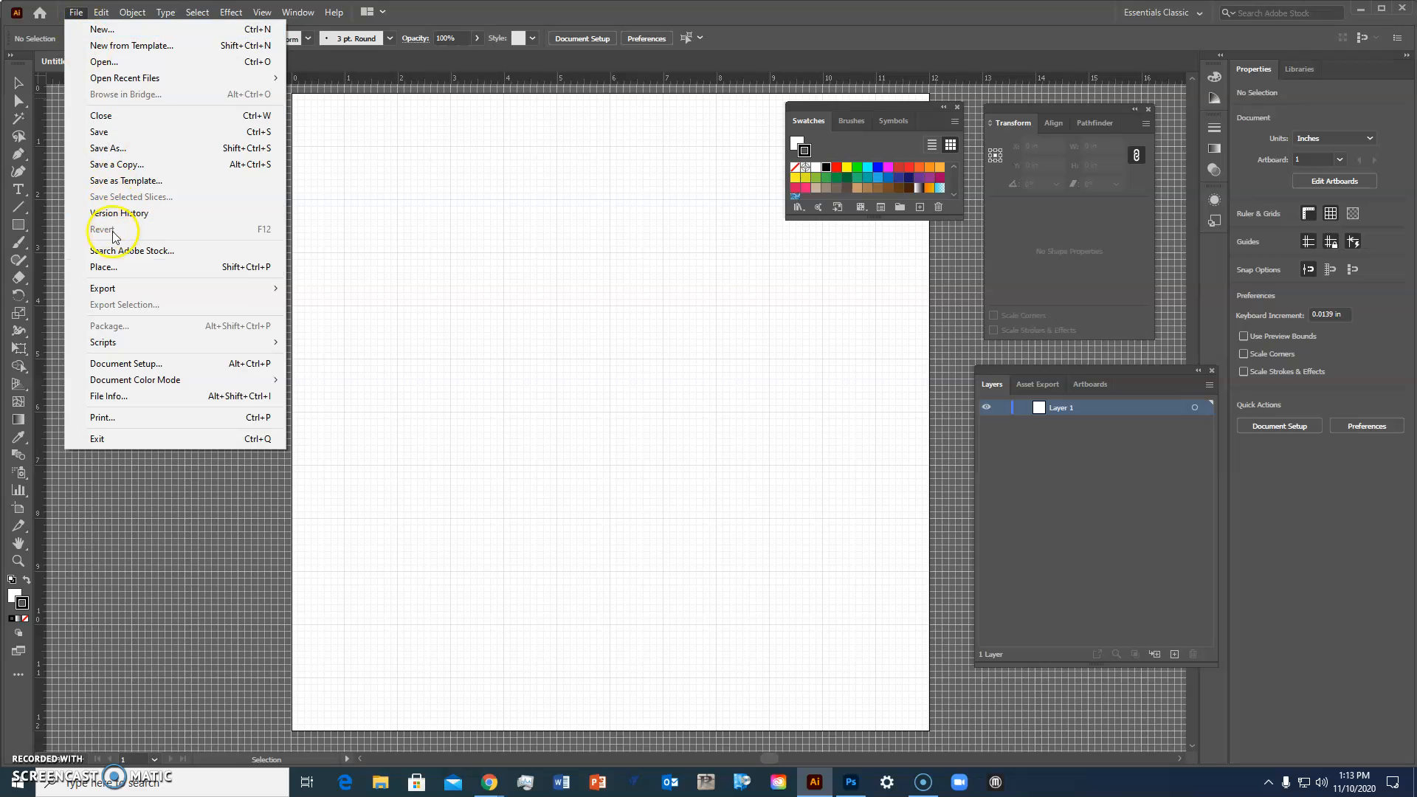
click(103, 268)
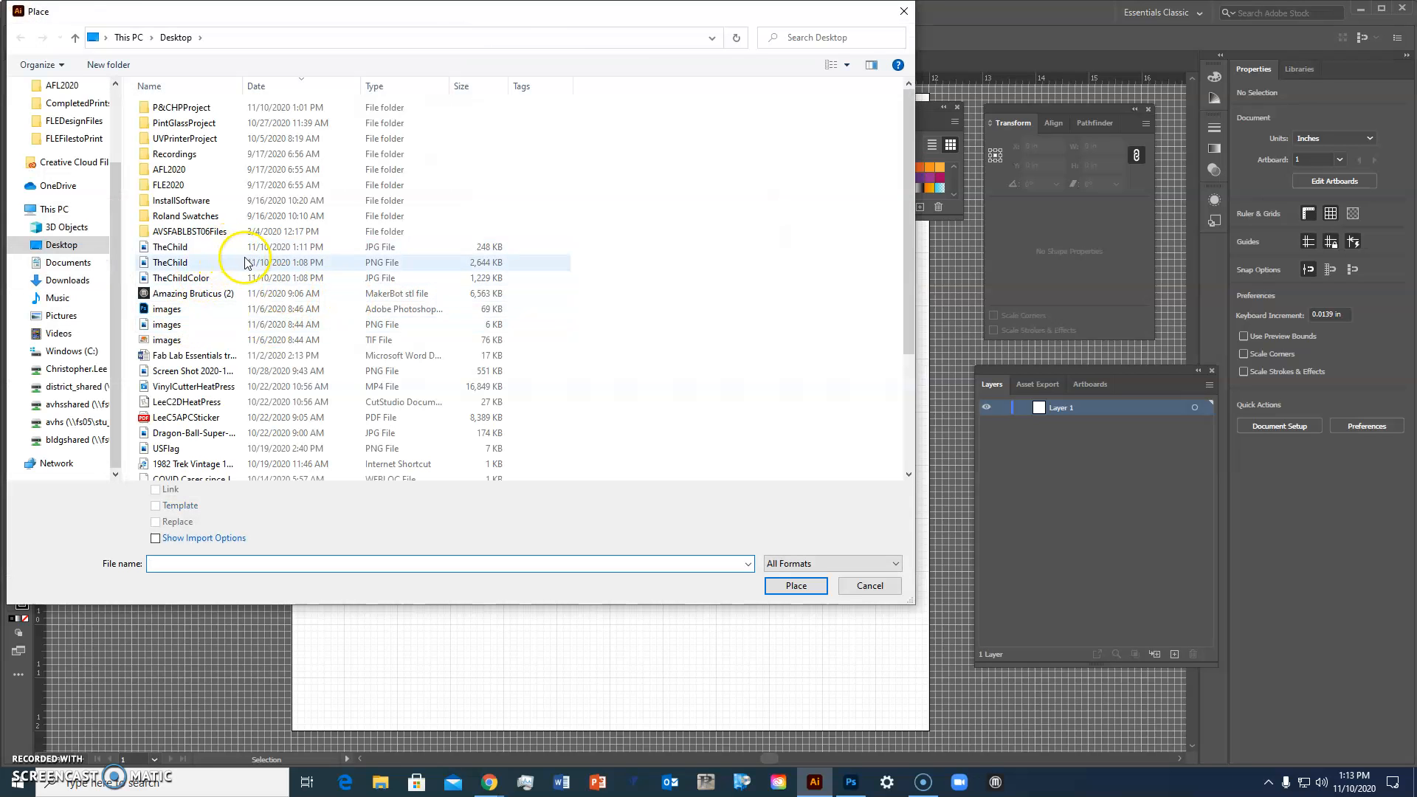
click(221, 247)
click(801, 585)
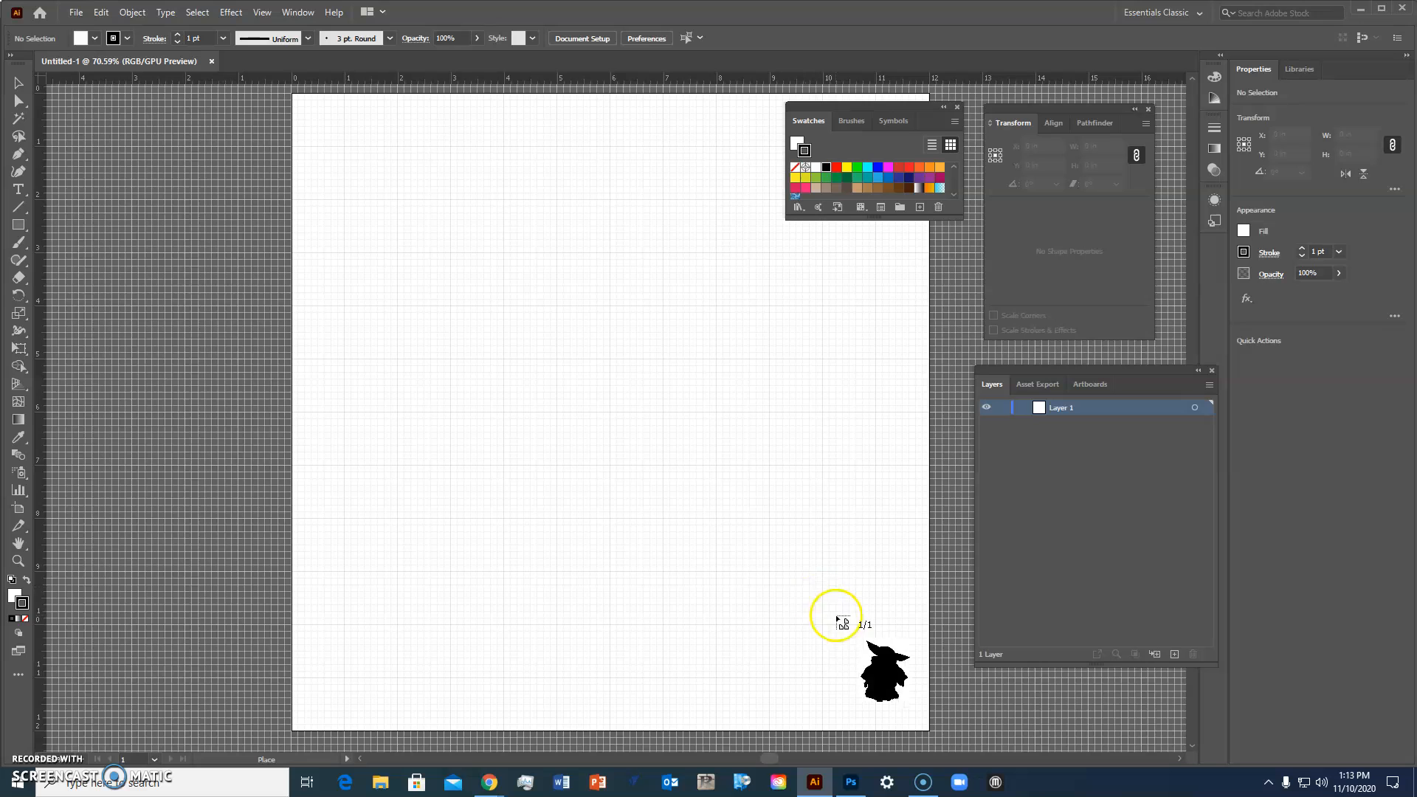
click(447, 255)
drag(713, 395, 611, 255)
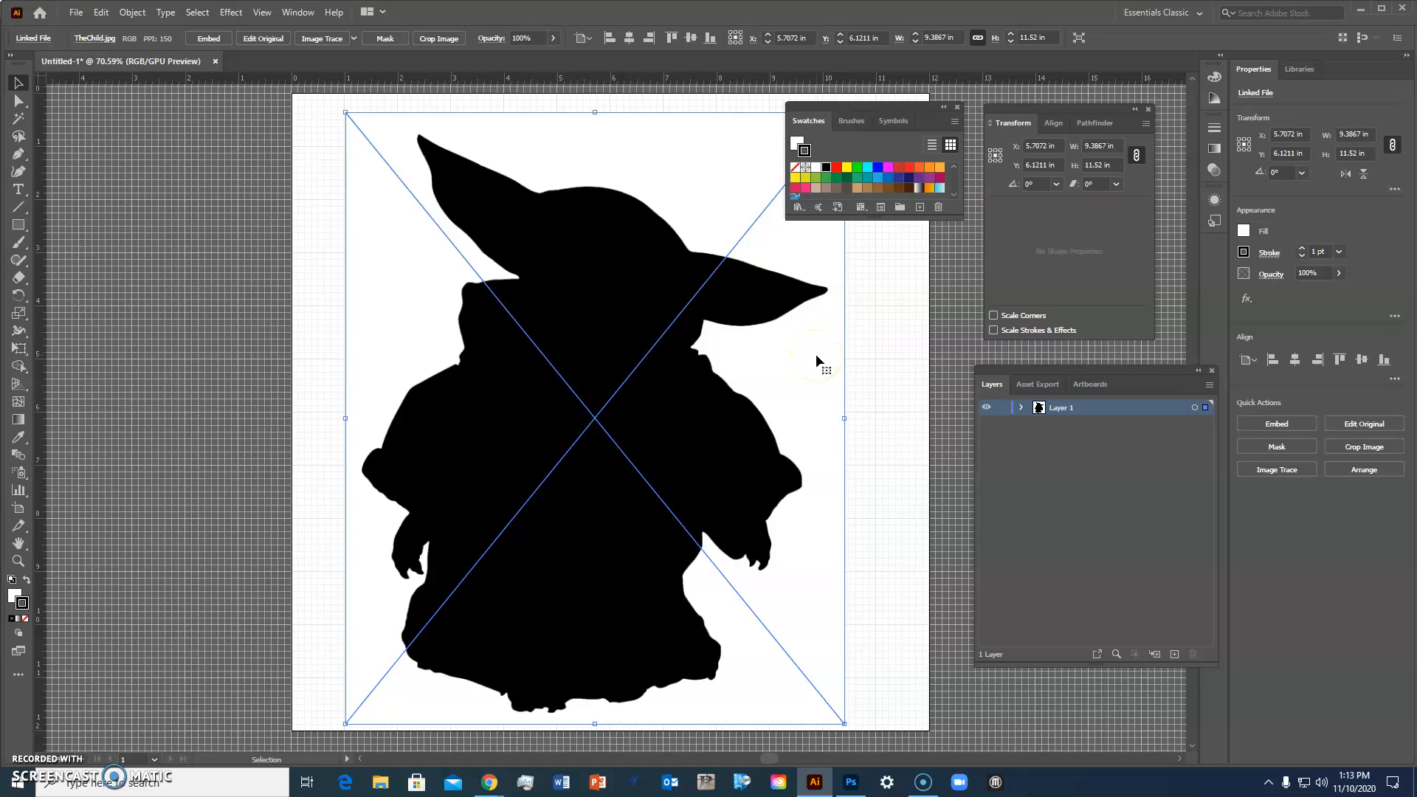
Step: Run Image Trace on the placed silhouette with the Default preset and expand the tracing
click(355, 41)
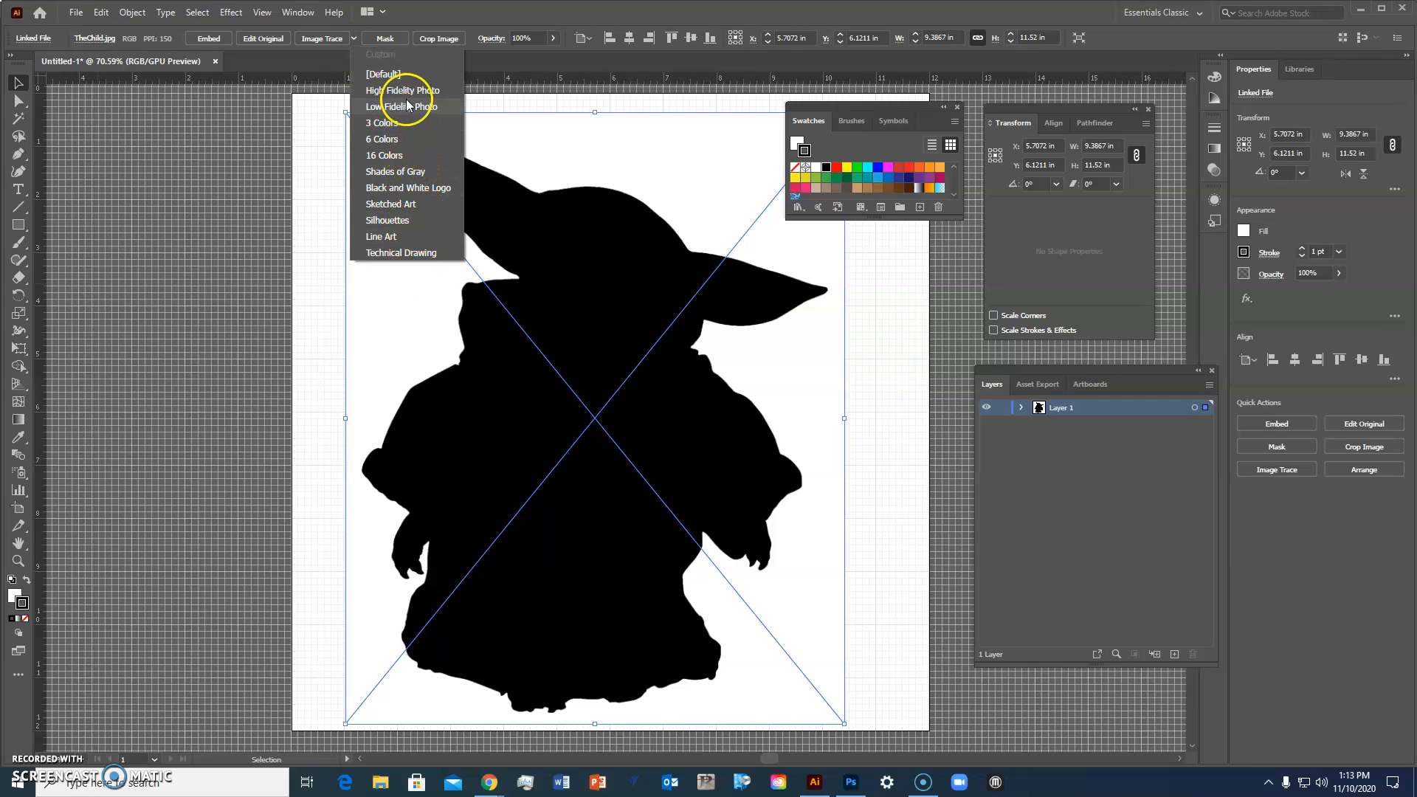
click(355, 41)
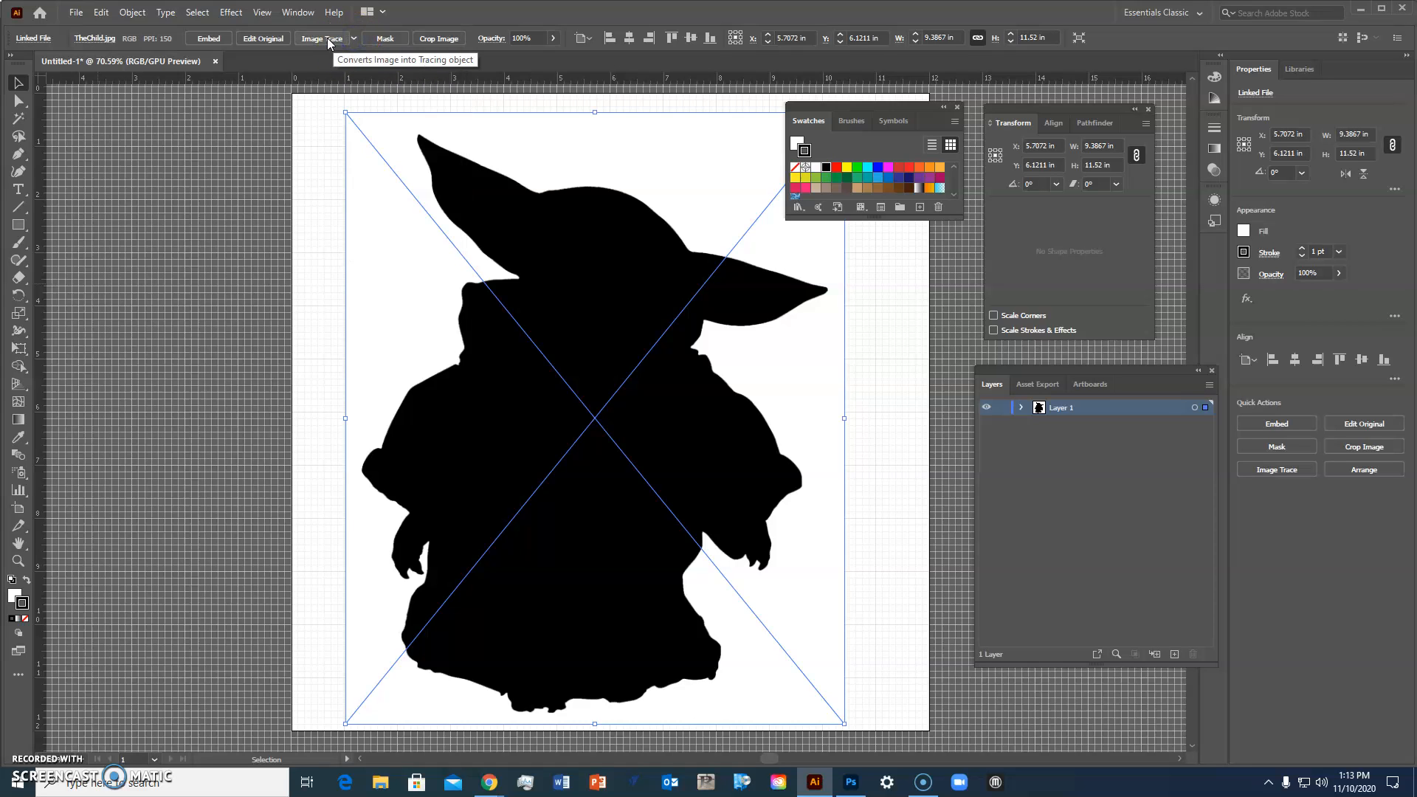
click(330, 39)
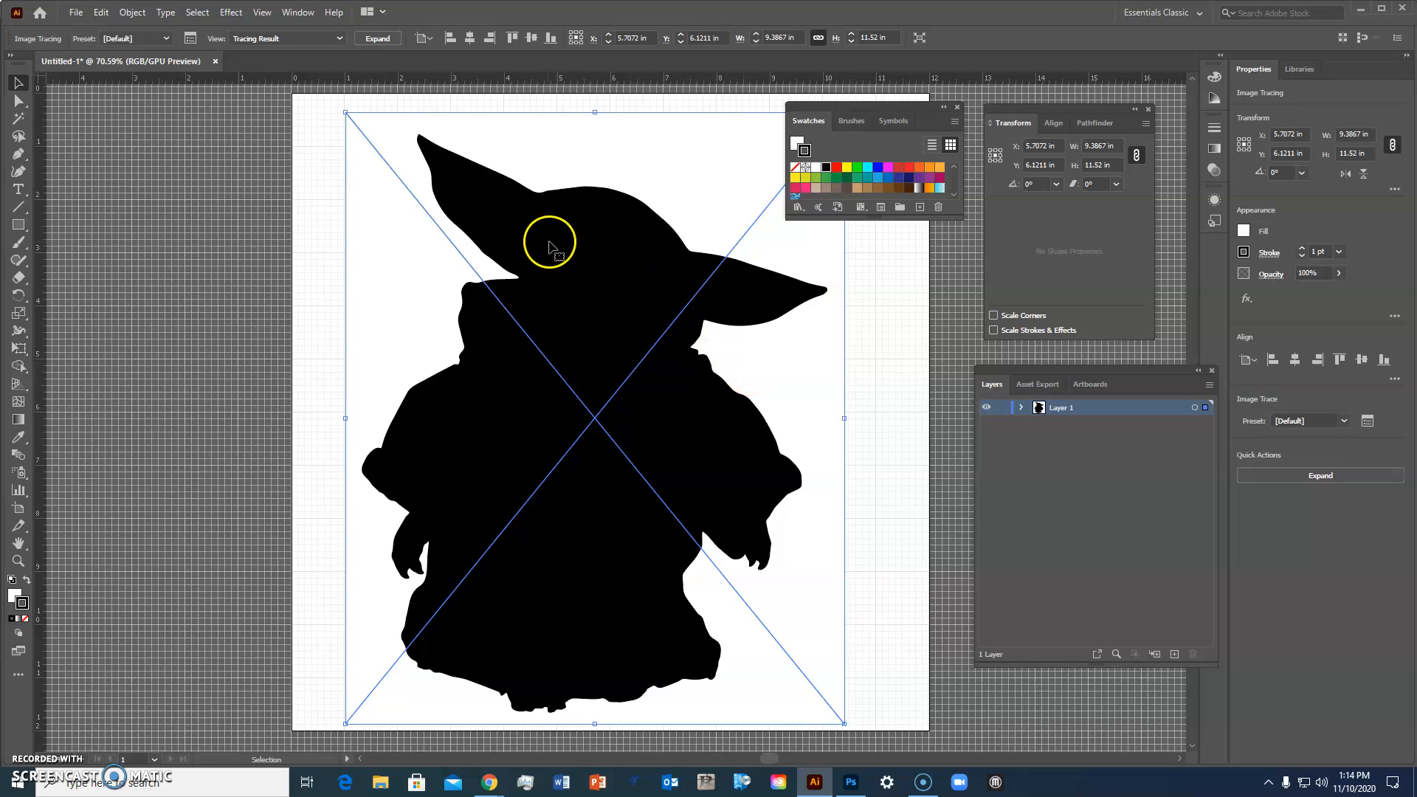
click(382, 40)
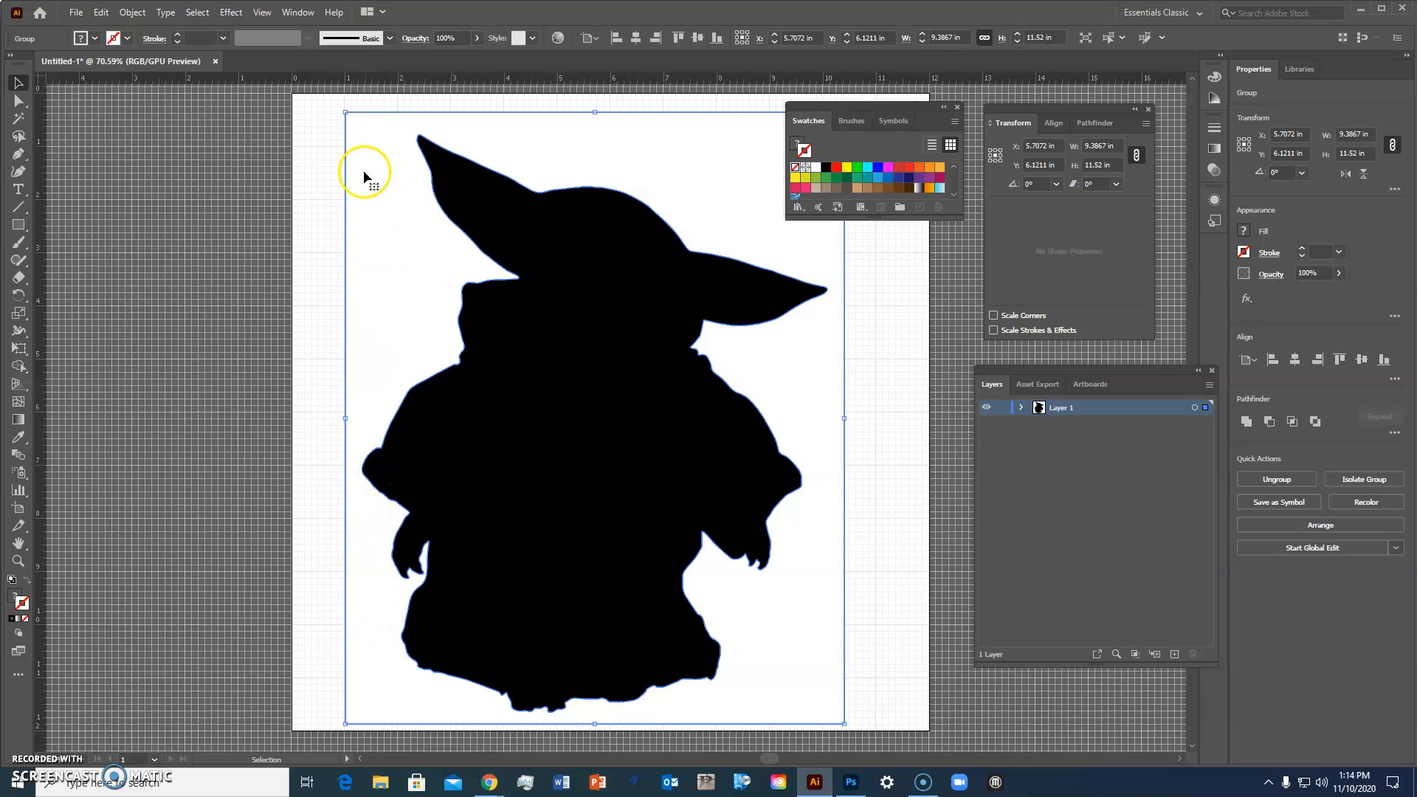
Step: Isolate the traced group and delete the white background shape surrounding the silhouette
right_click(620, 136)
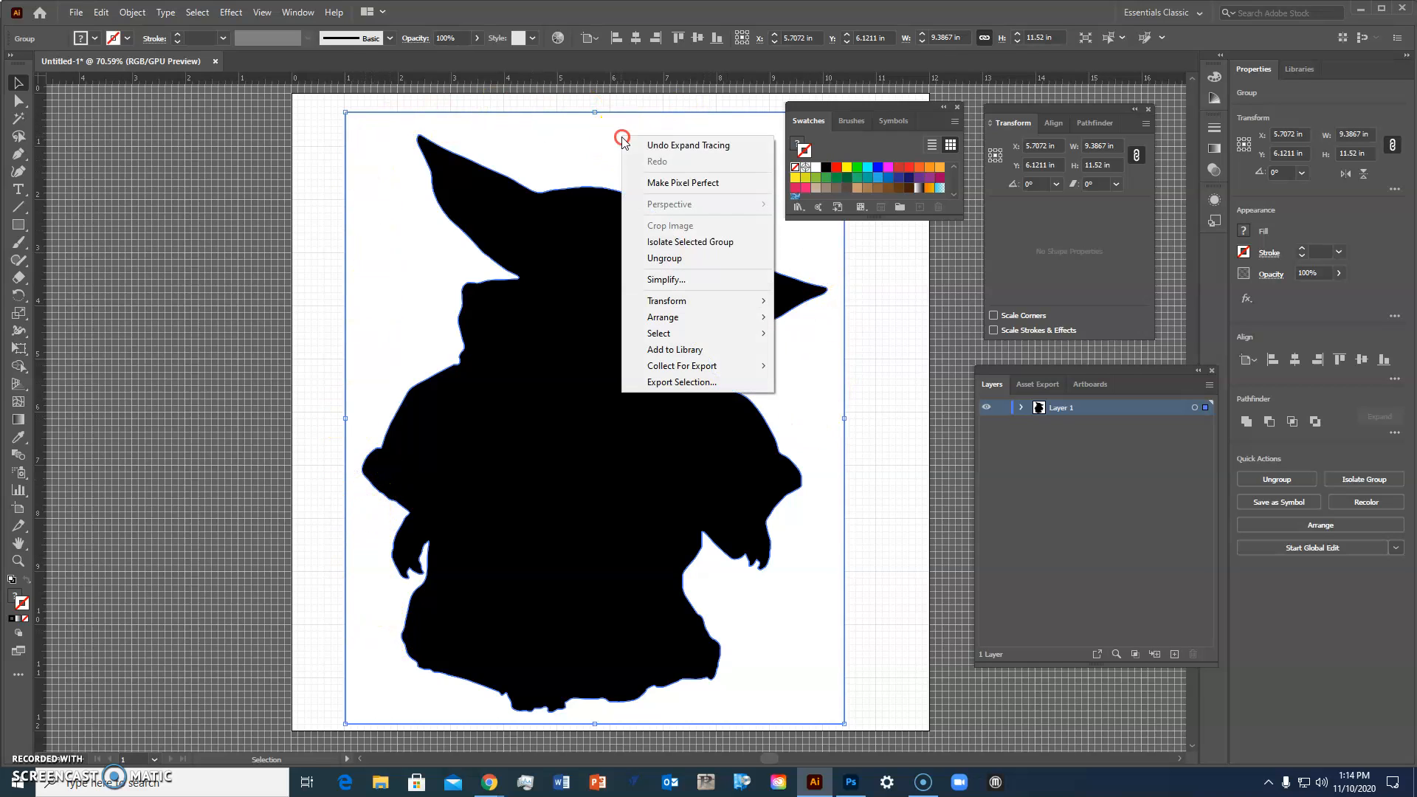
click(684, 243)
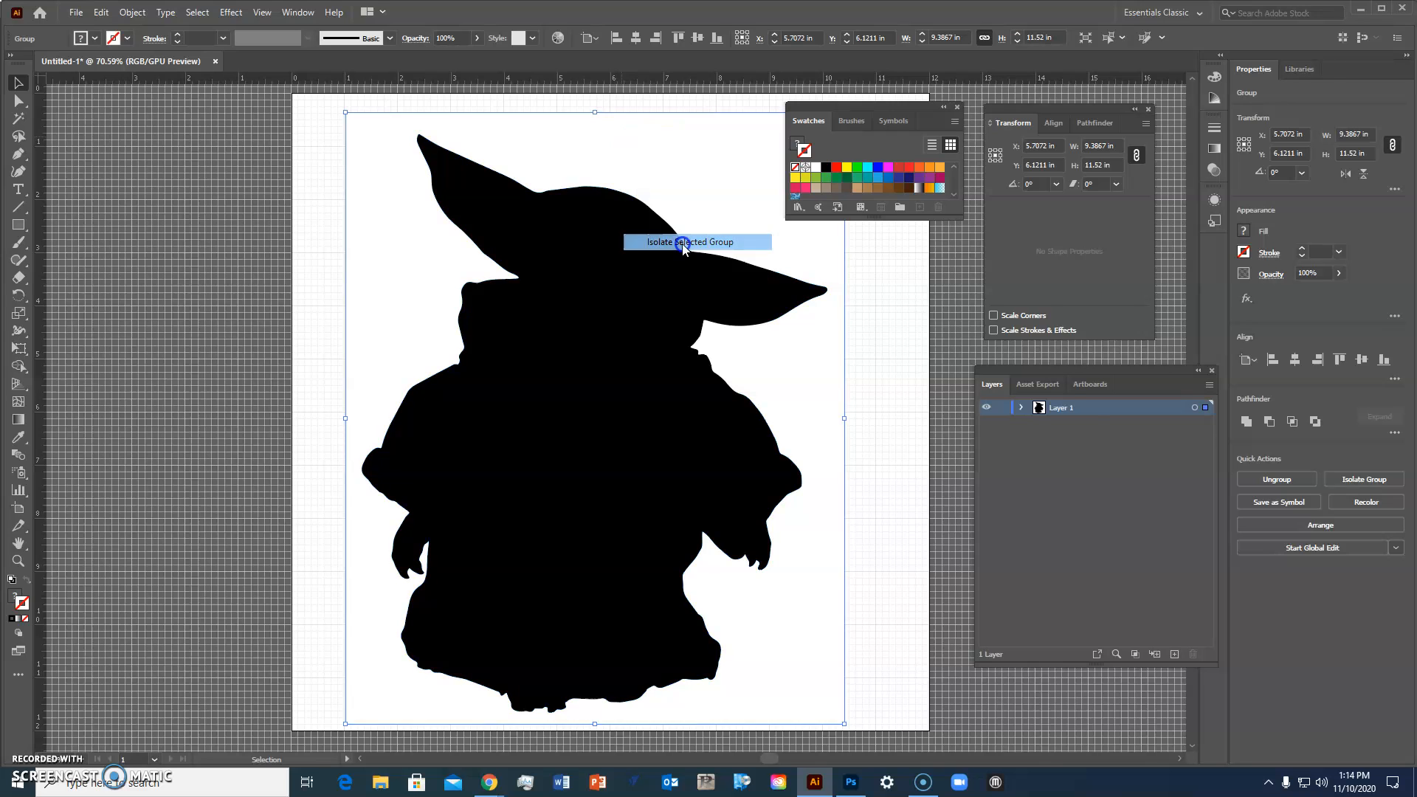
click(672, 169)
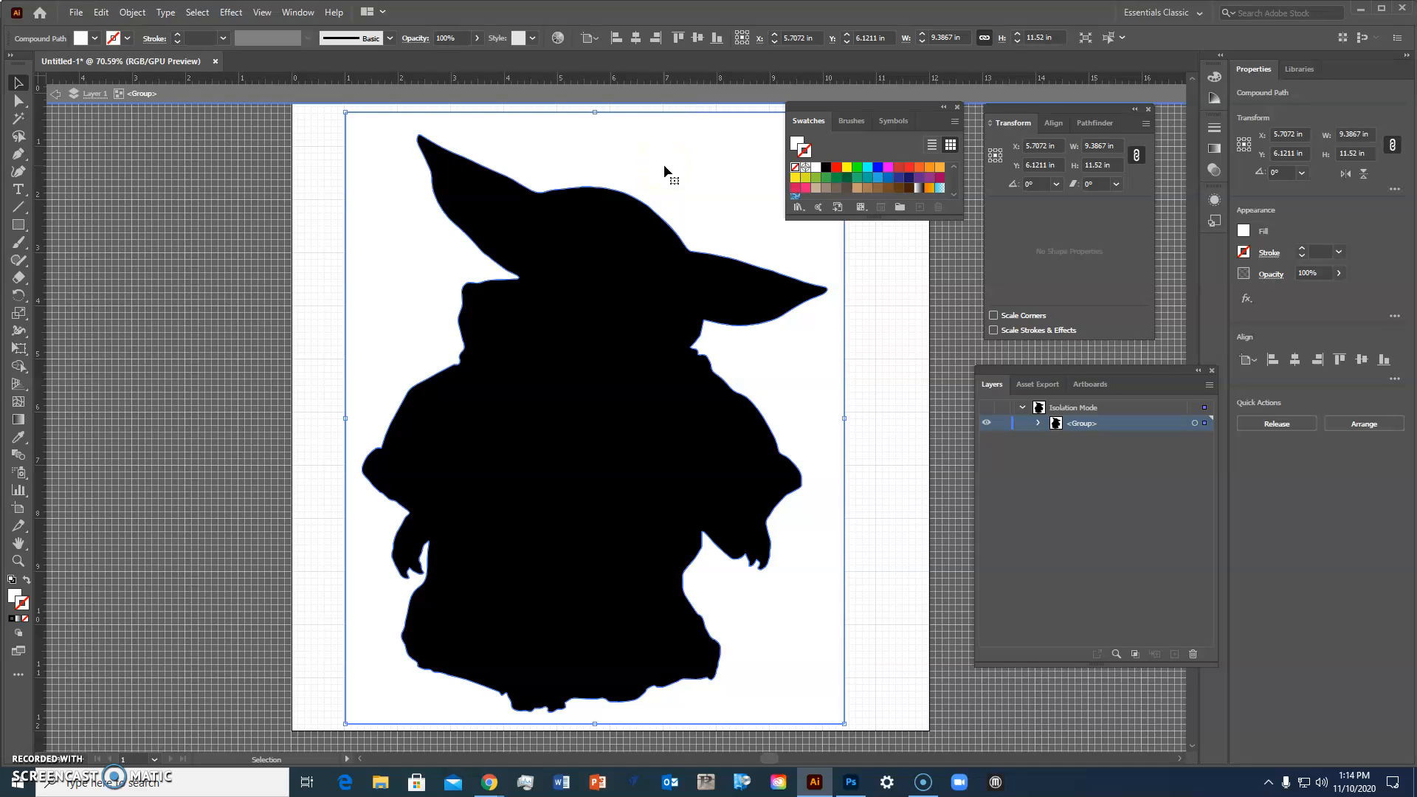
click(665, 171)
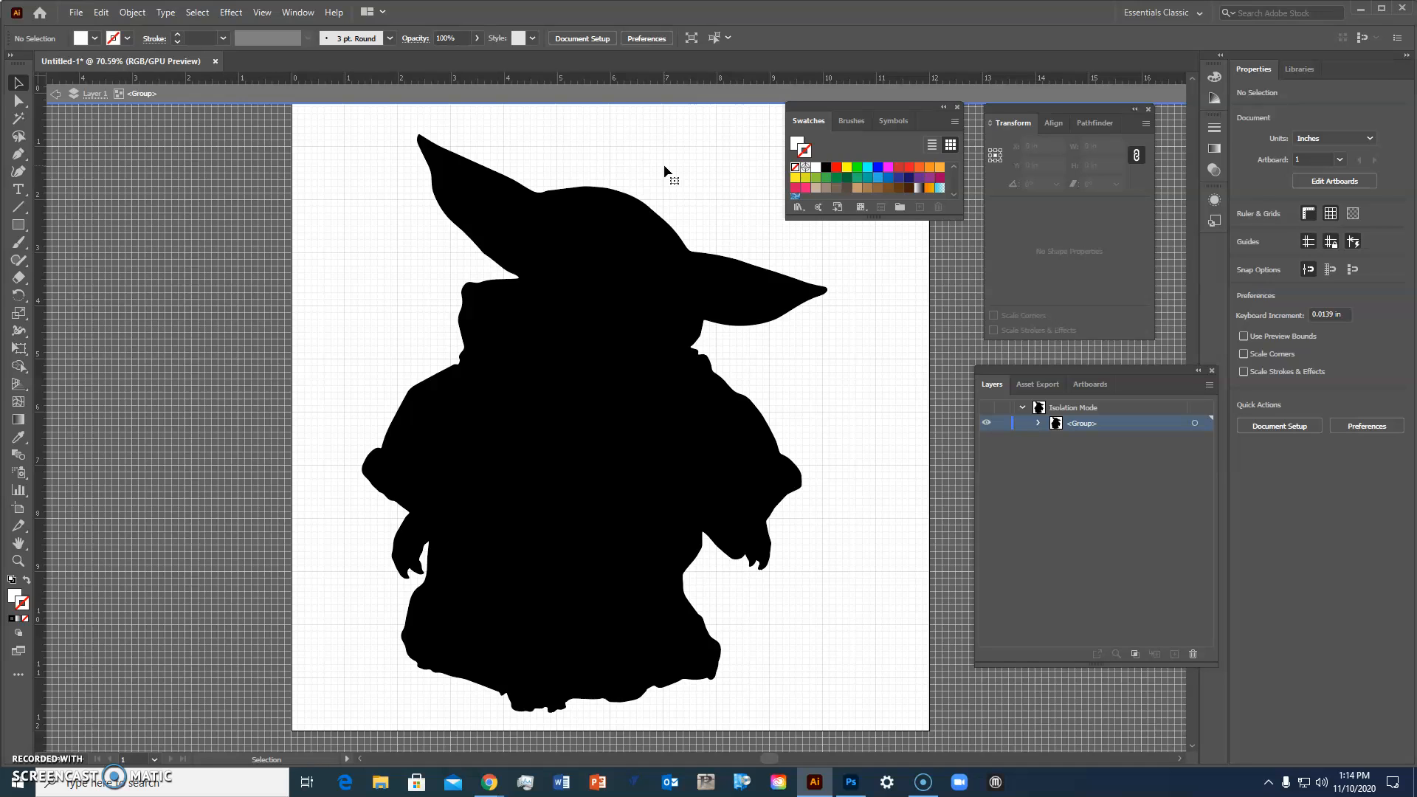
Step: Open the Pathfinder panel and move it beside the Swatches panel
click(298, 15)
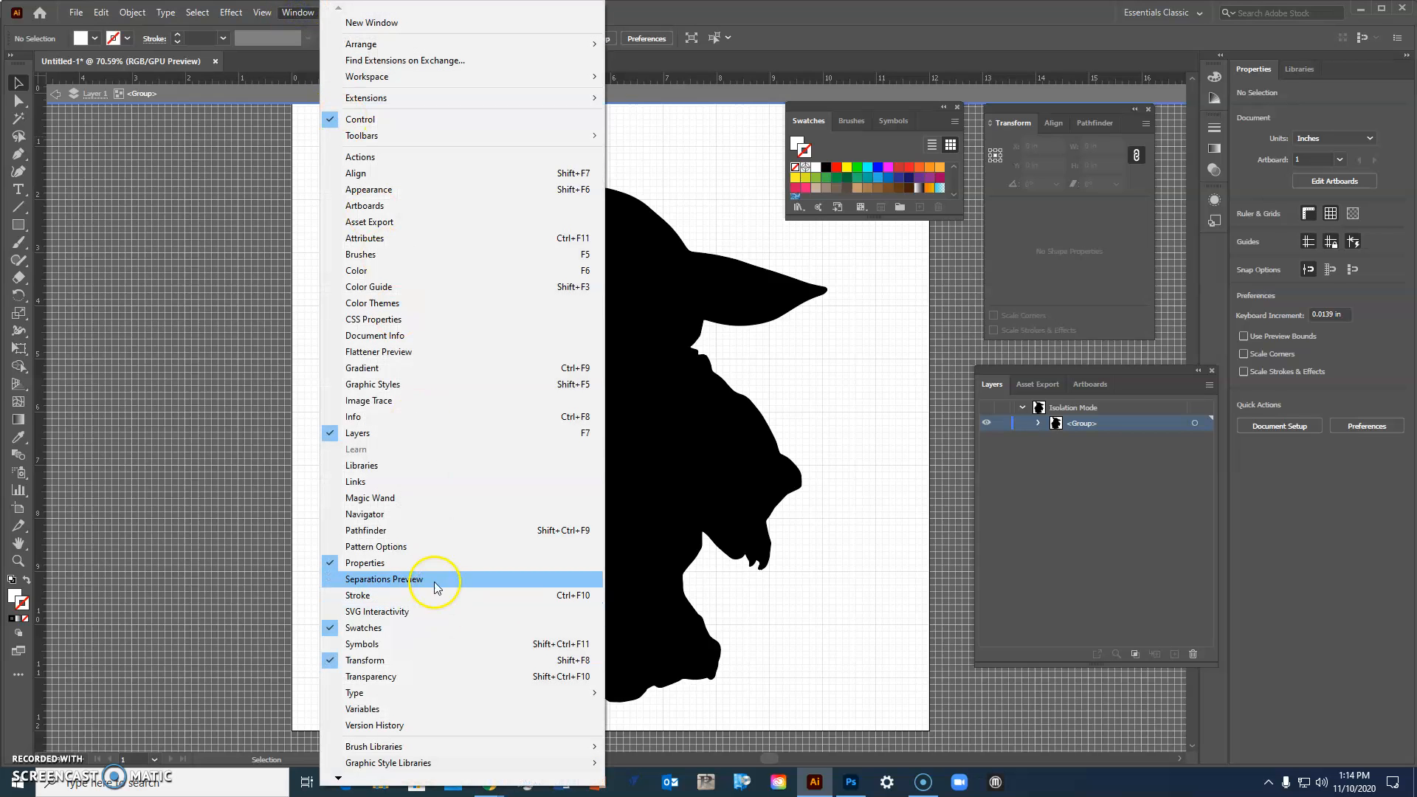
click(427, 531)
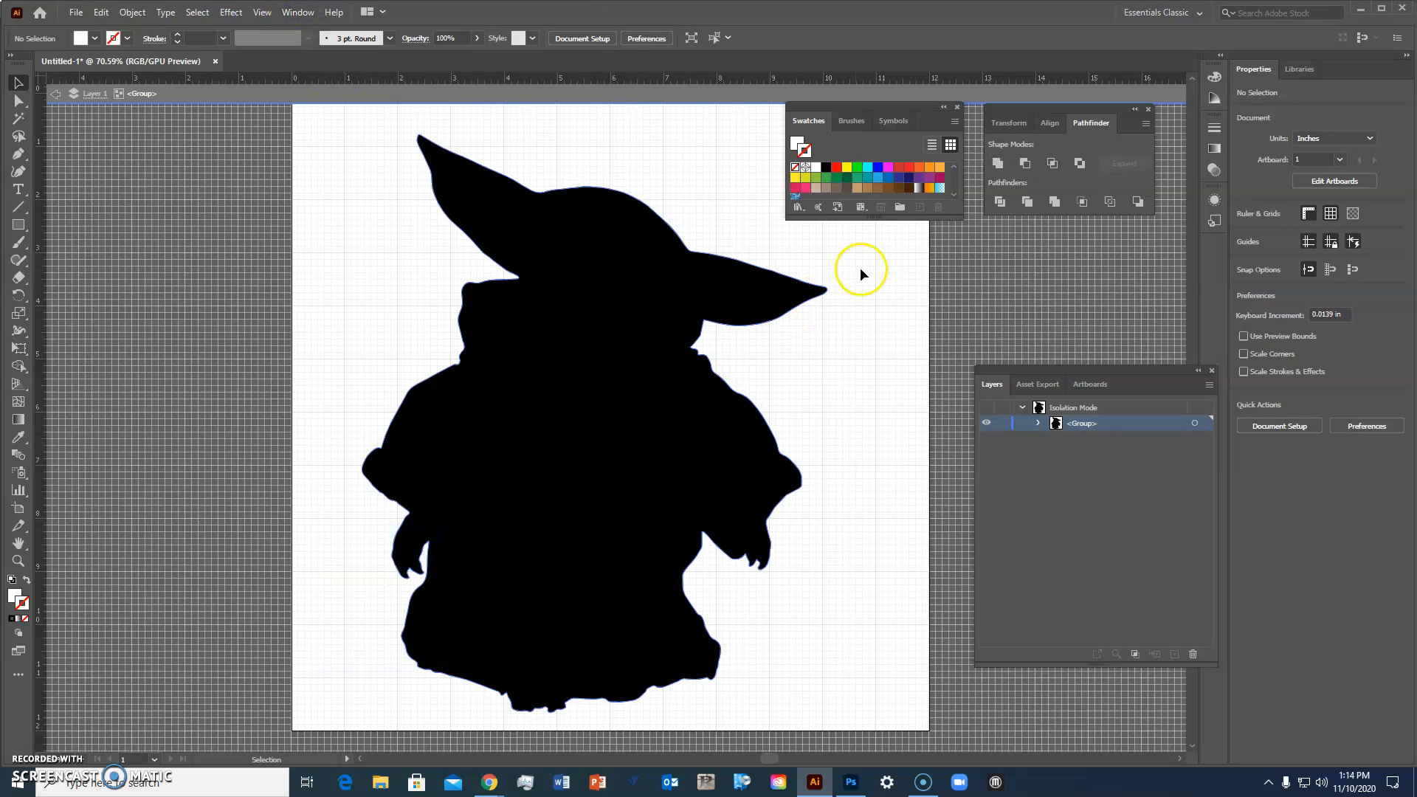
drag(1016, 110, 877, 241)
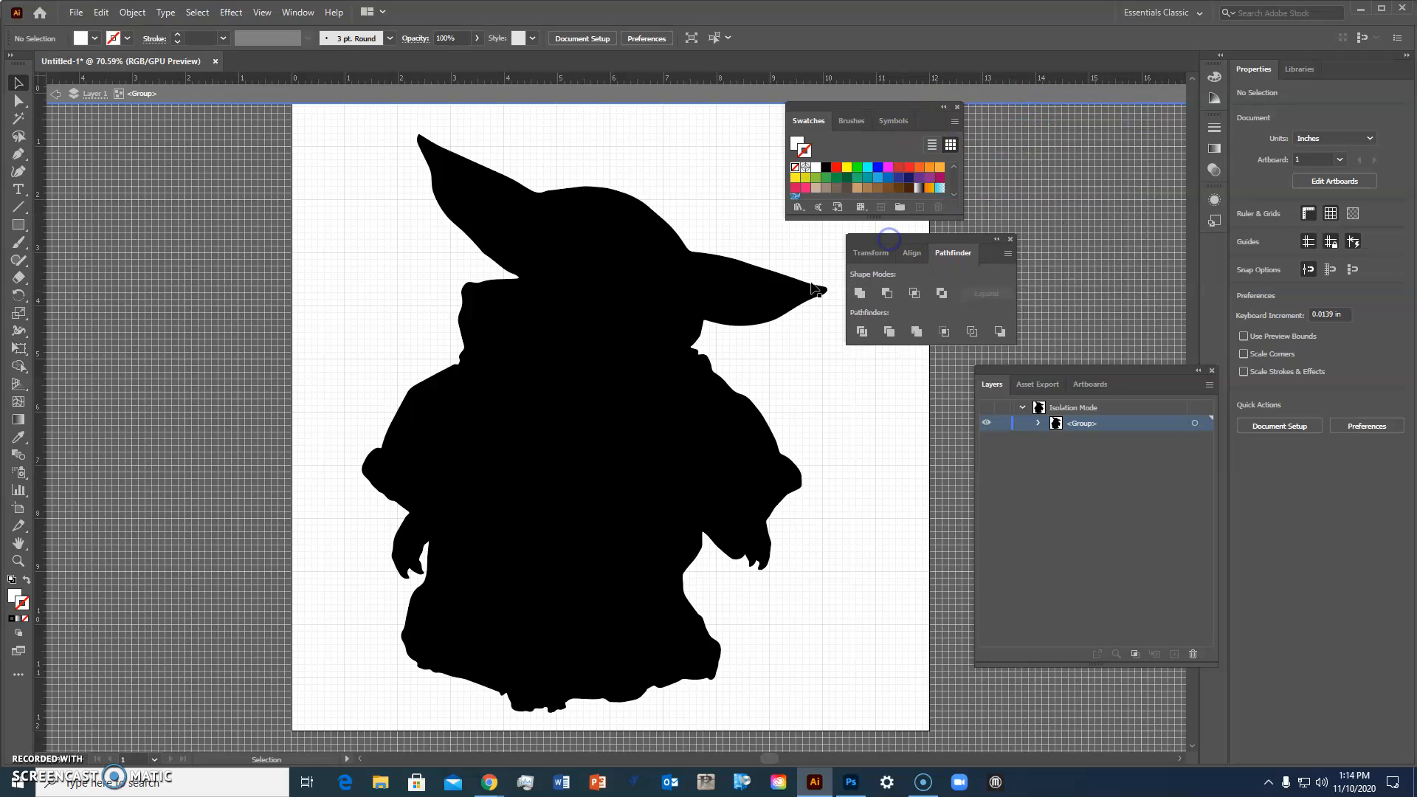
Step: Select the silhouette path in the isolated group and apply the Pathfinder Outline operation to it
click(631, 295)
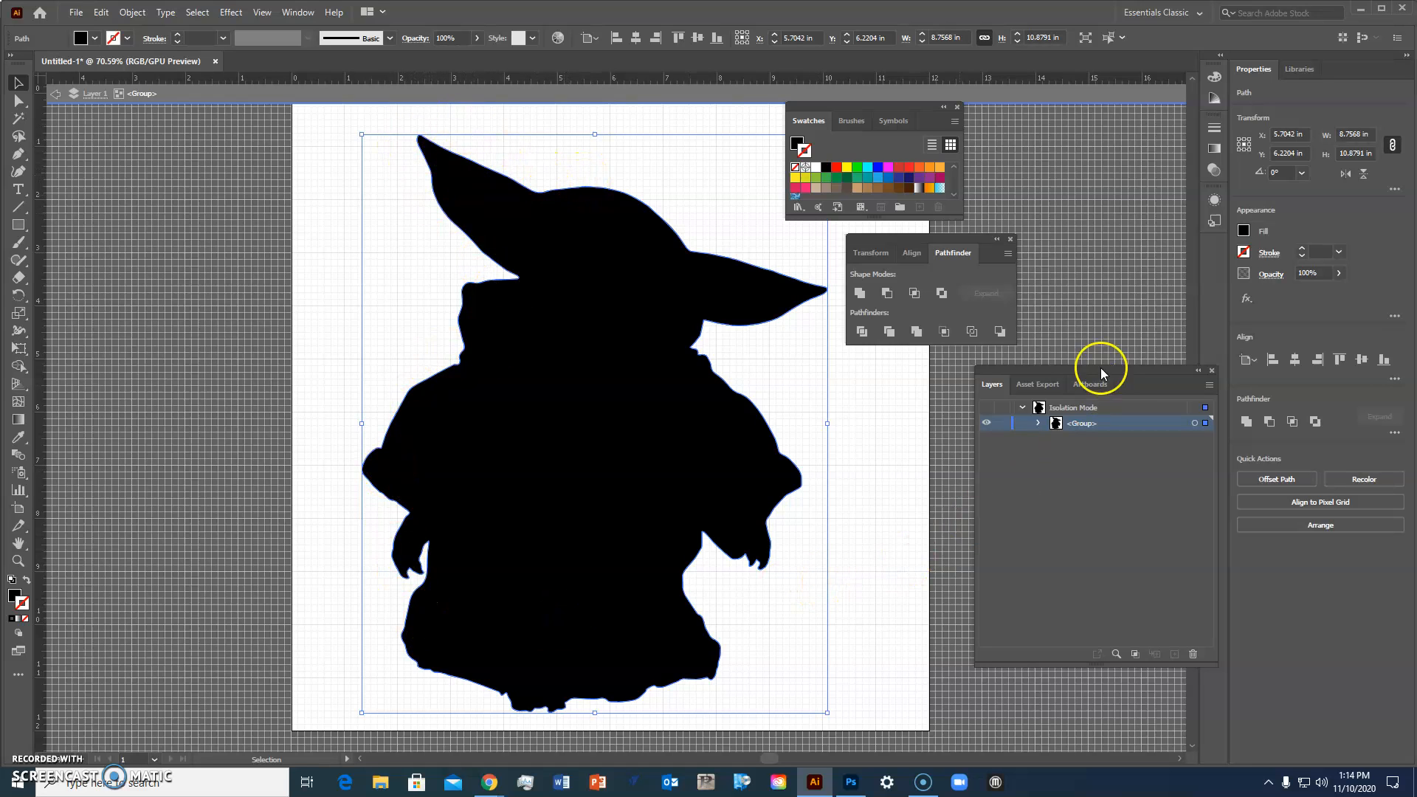
click(1040, 425)
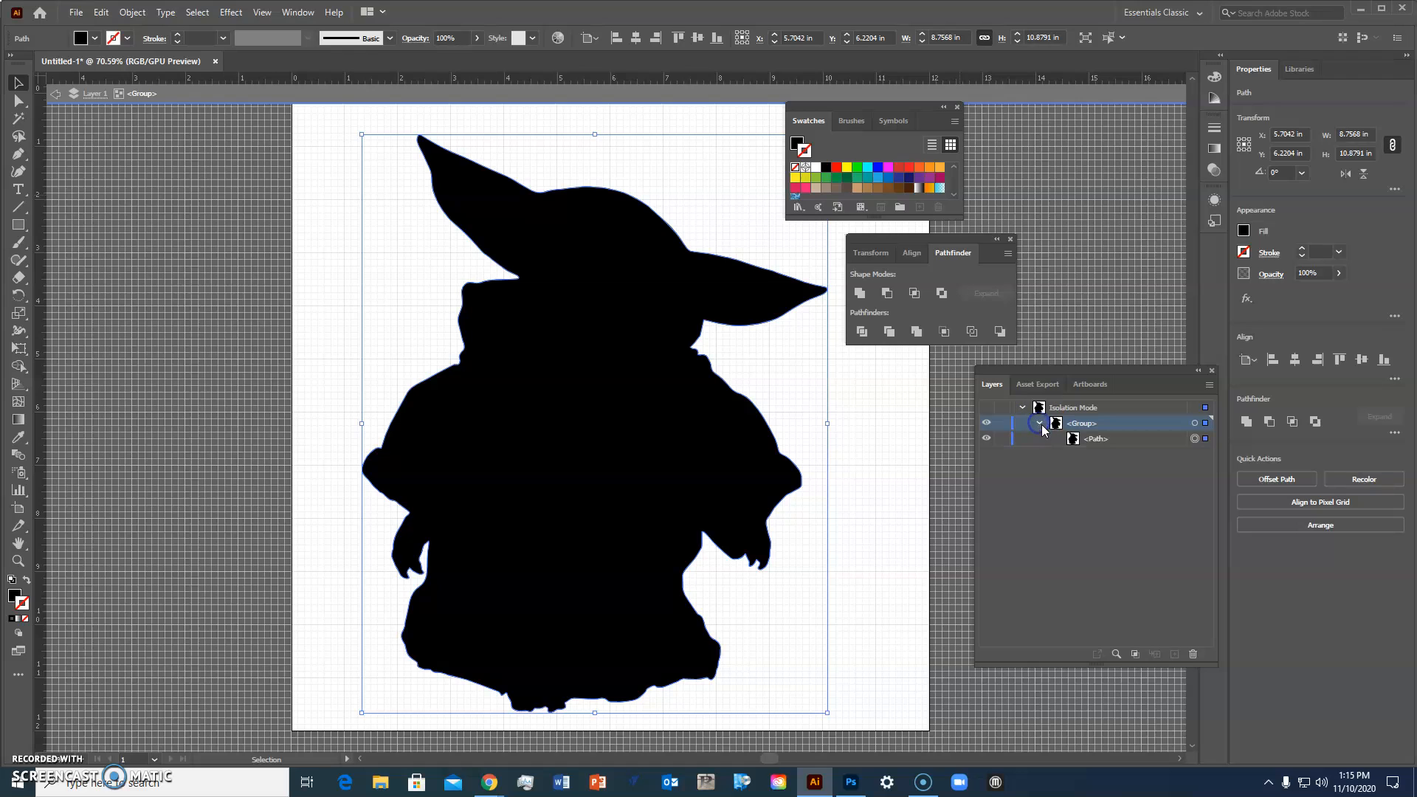
click(1195, 440)
click(975, 334)
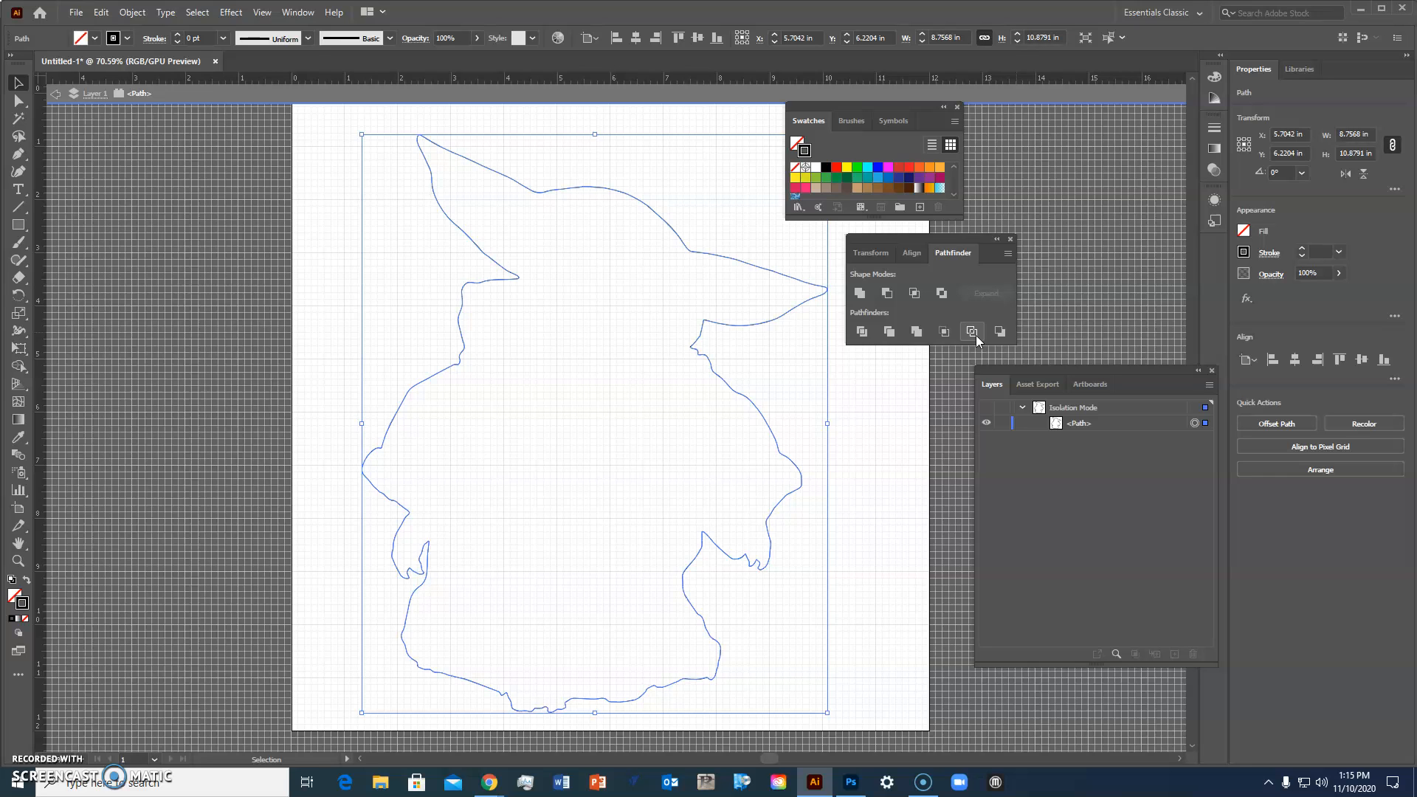
Step: Activate the stroke color and apply the Pathfinder Merge operation to the outlined path
click(15, 593)
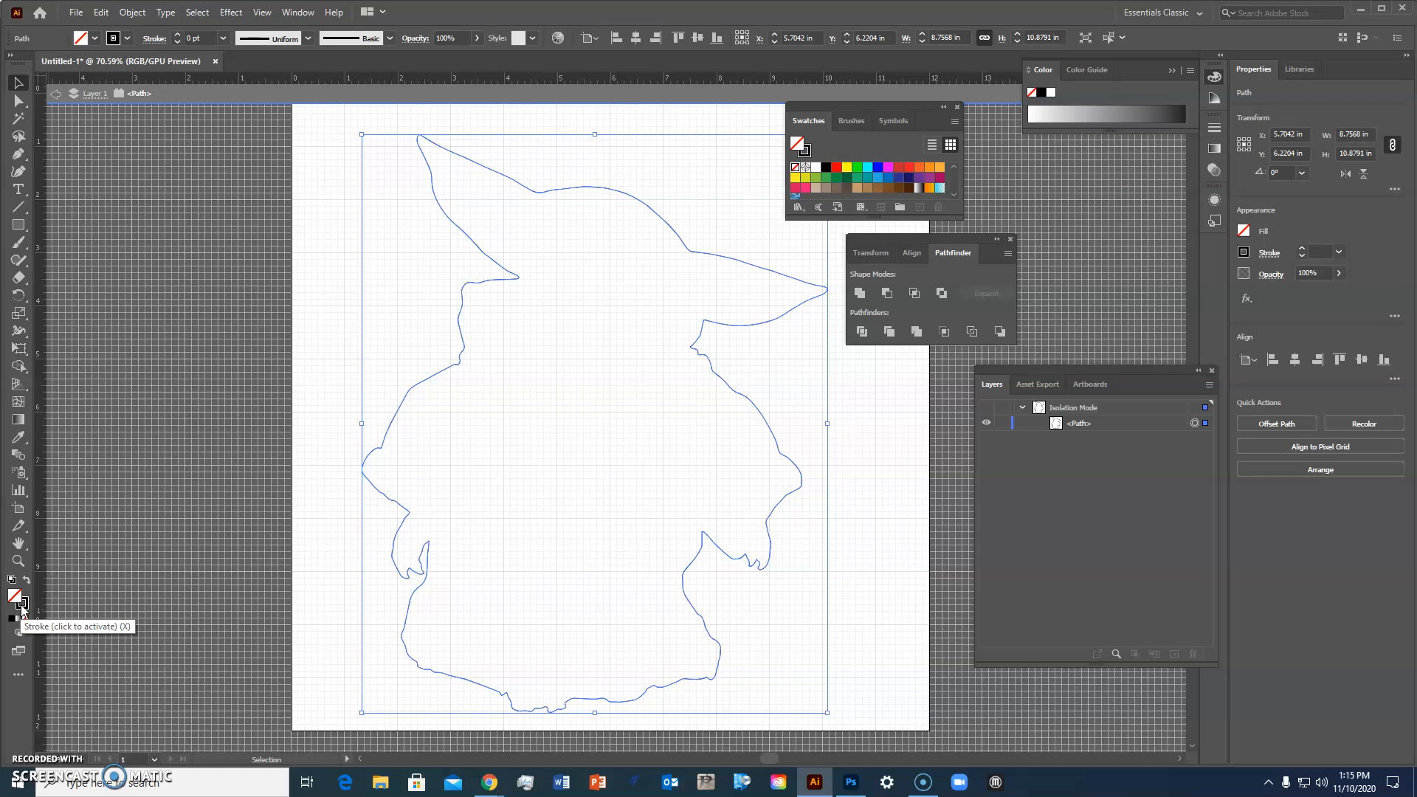
click(22, 606)
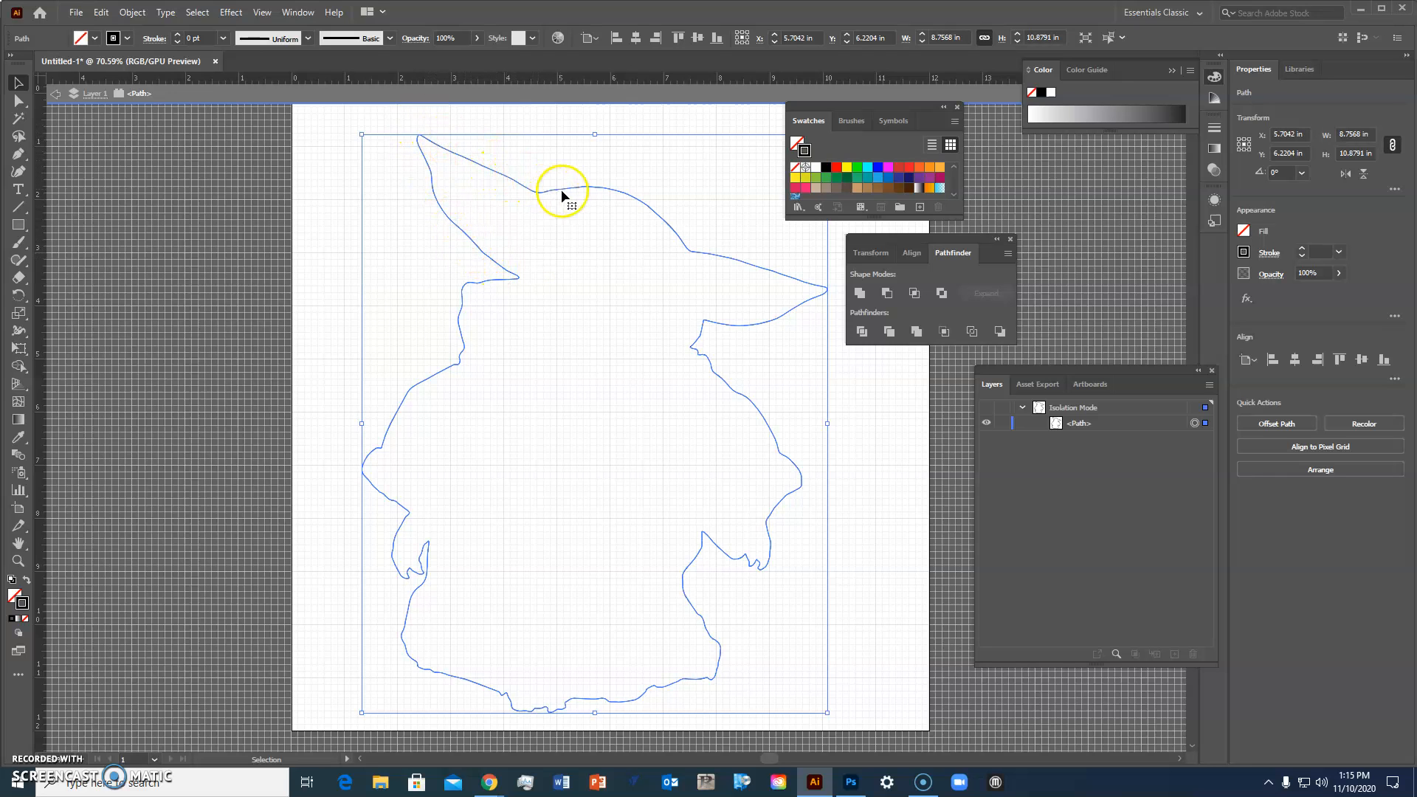
click(918, 333)
click(644, 208)
click(686, 245)
Step: Offset the silhouette path by 0.05 in with Miter joins
click(140, 13)
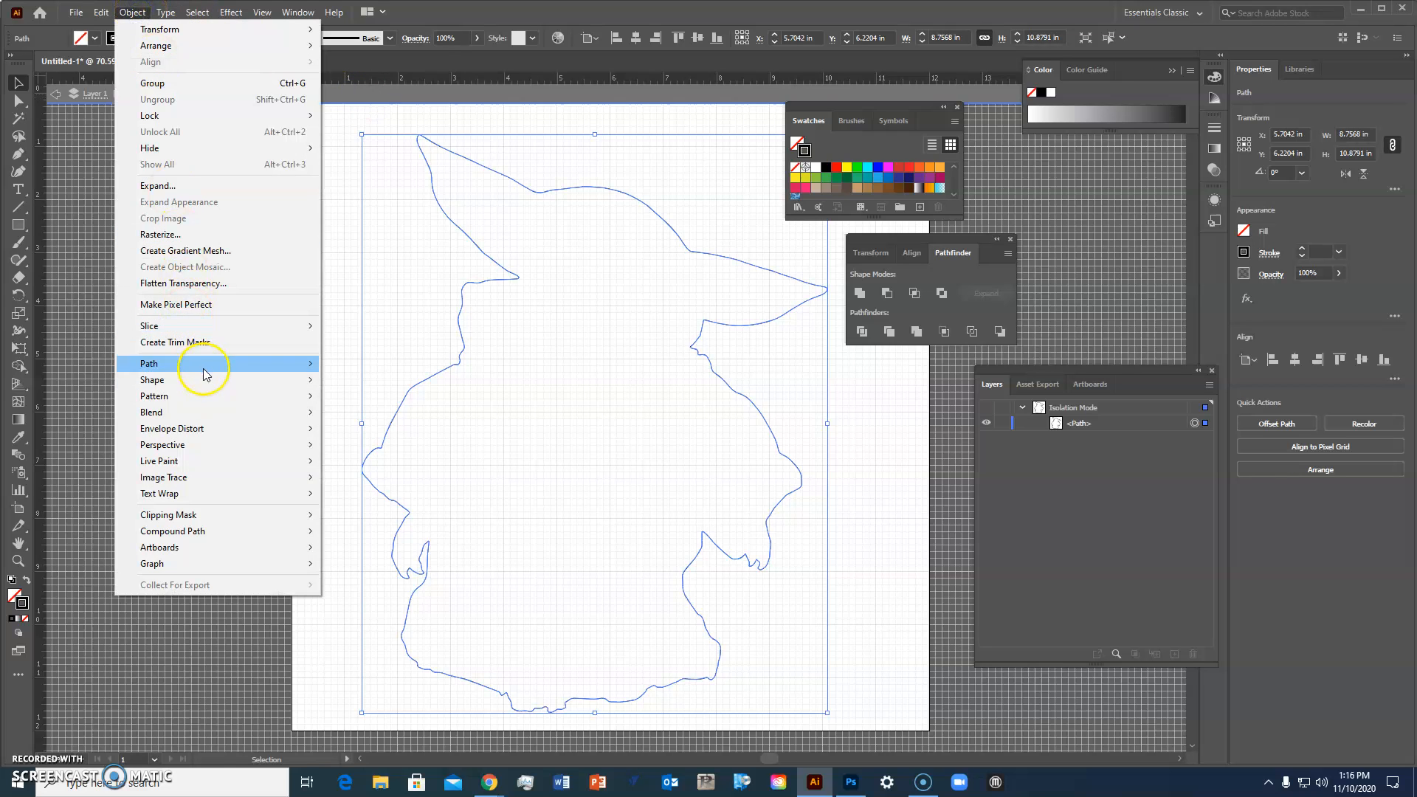
mouse_move(206, 386)
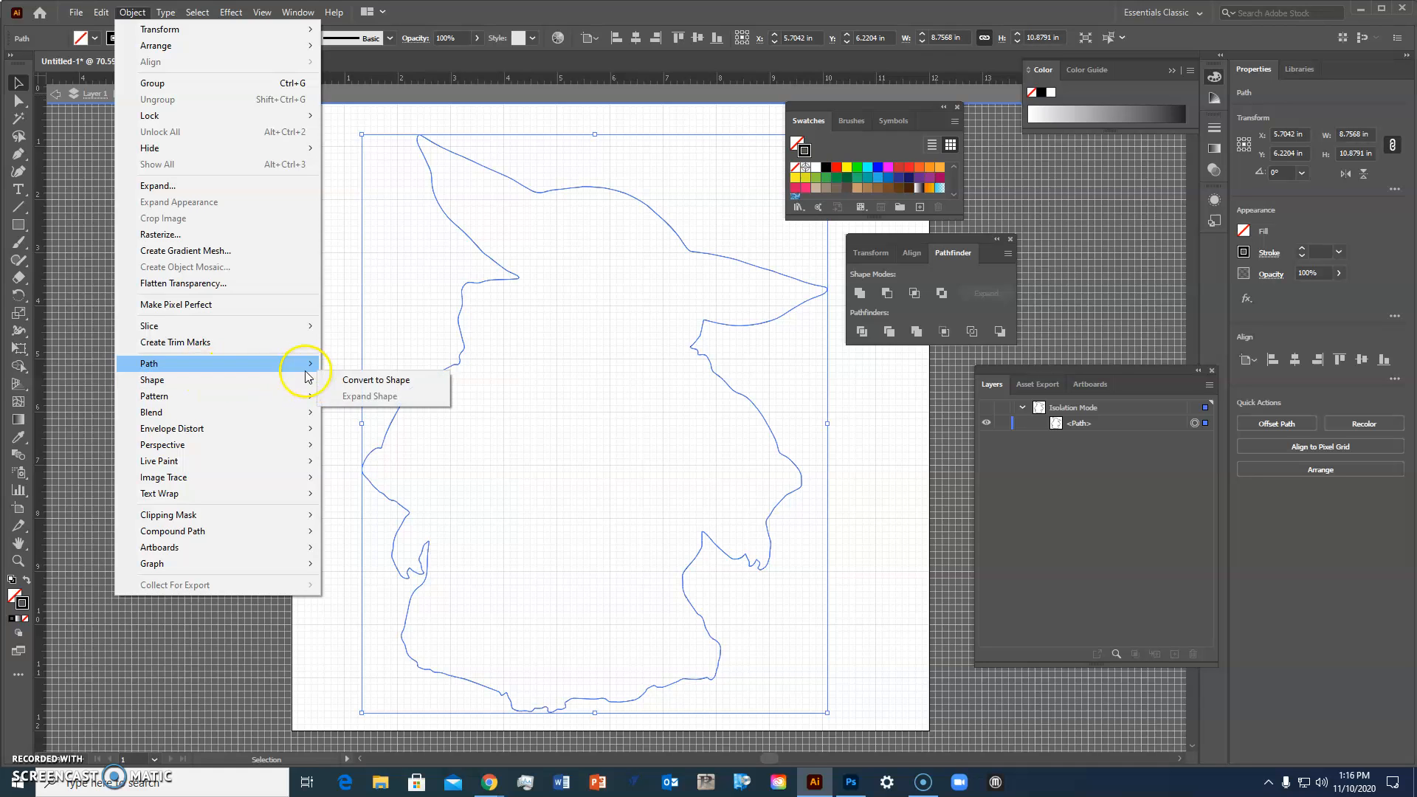
mouse_move(285, 368)
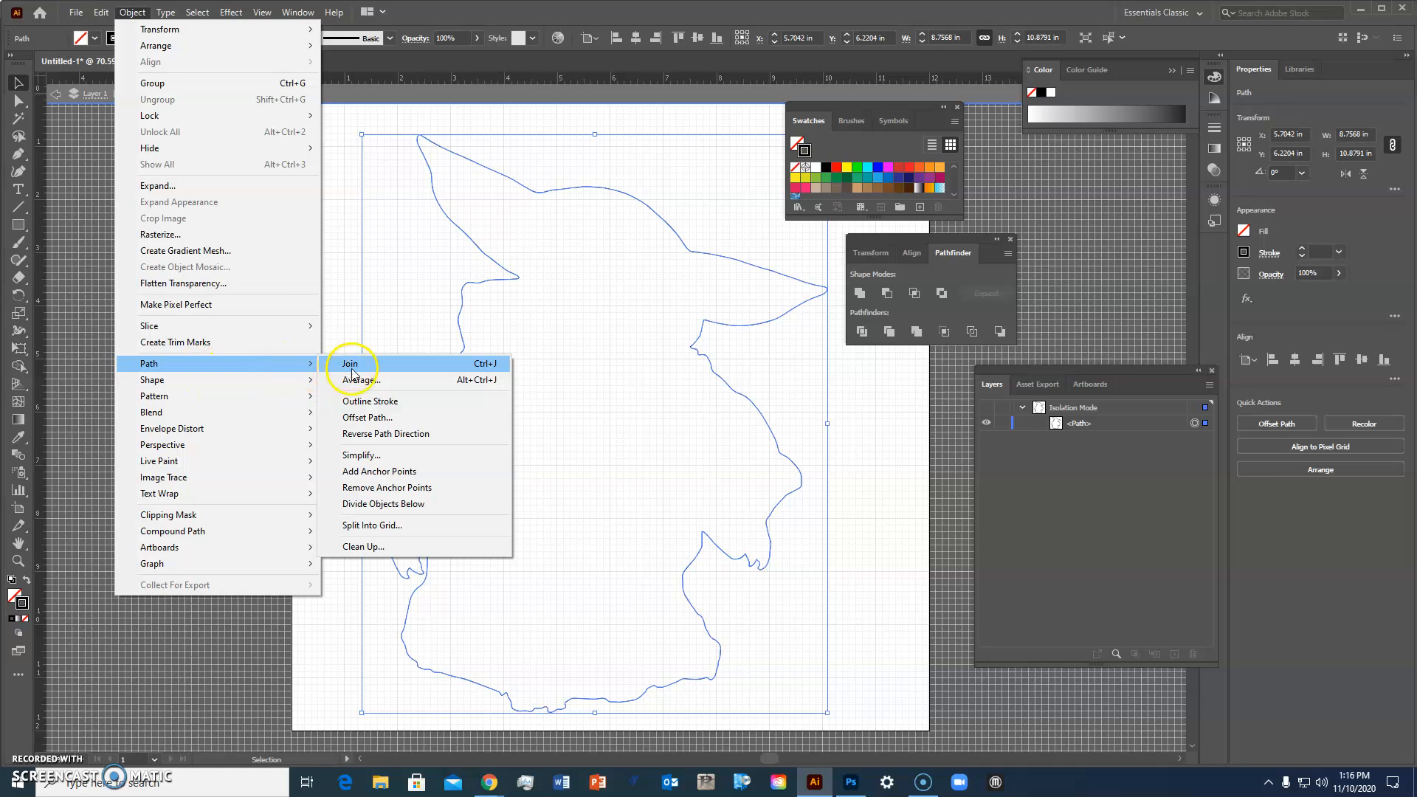
click(381, 418)
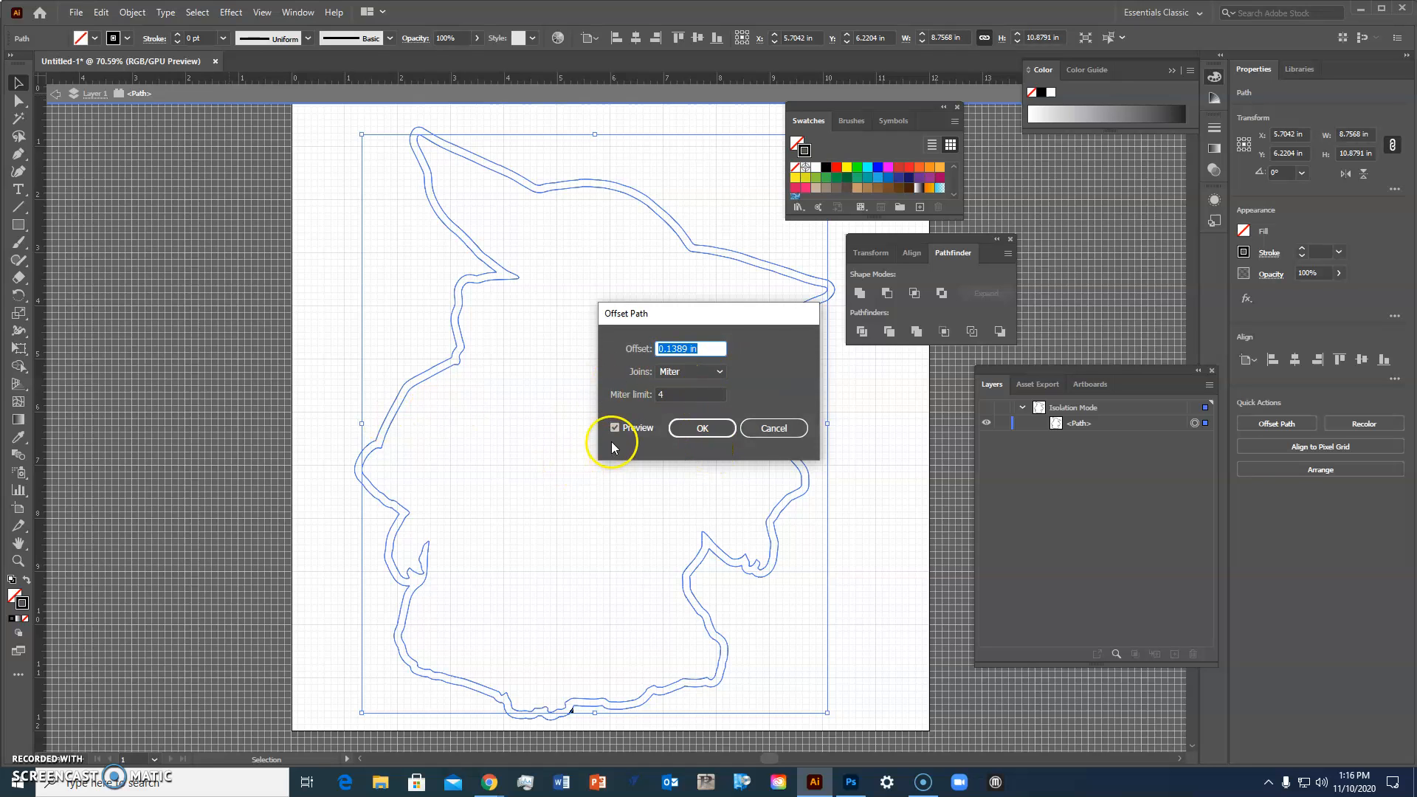
drag(760, 316, 315, 287)
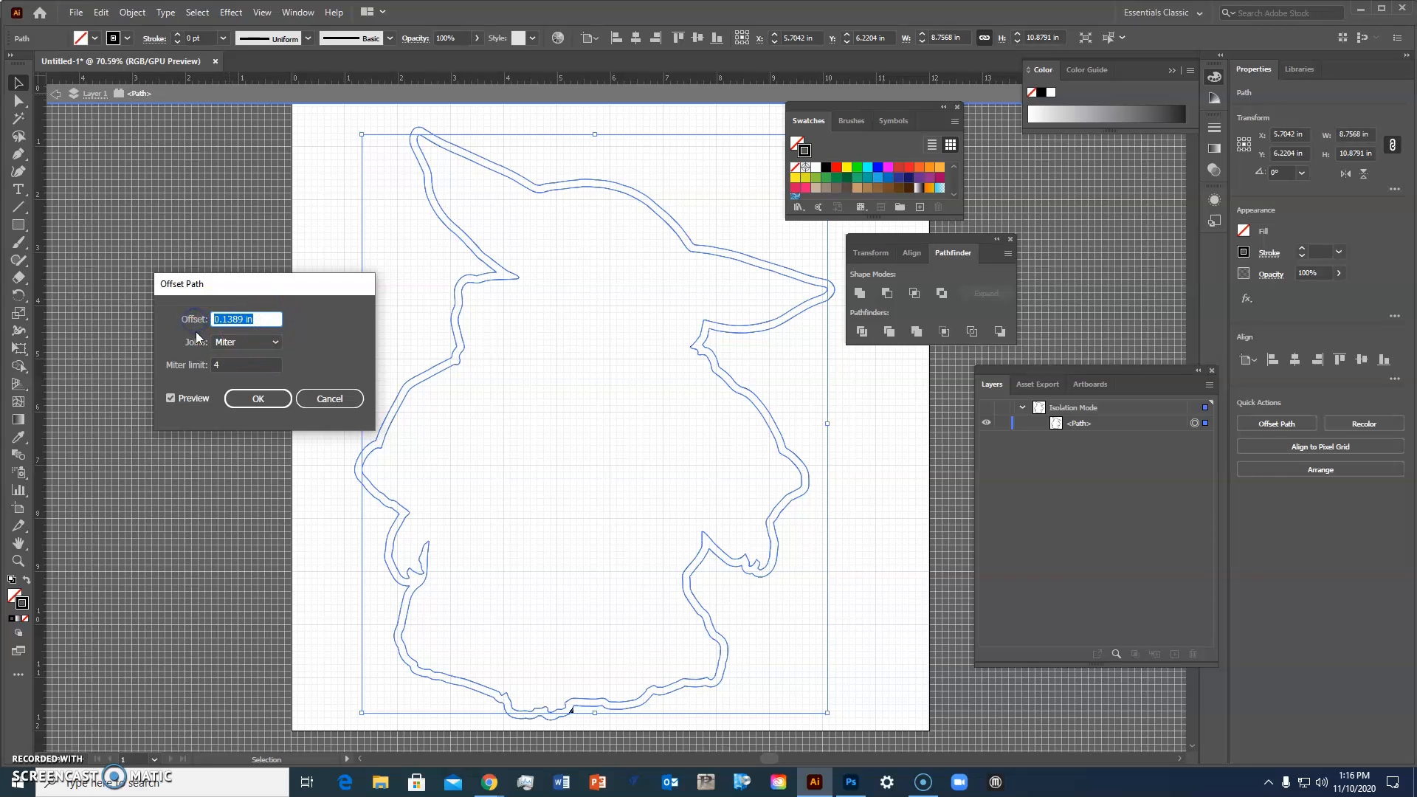
text(.05)
key(Tab)
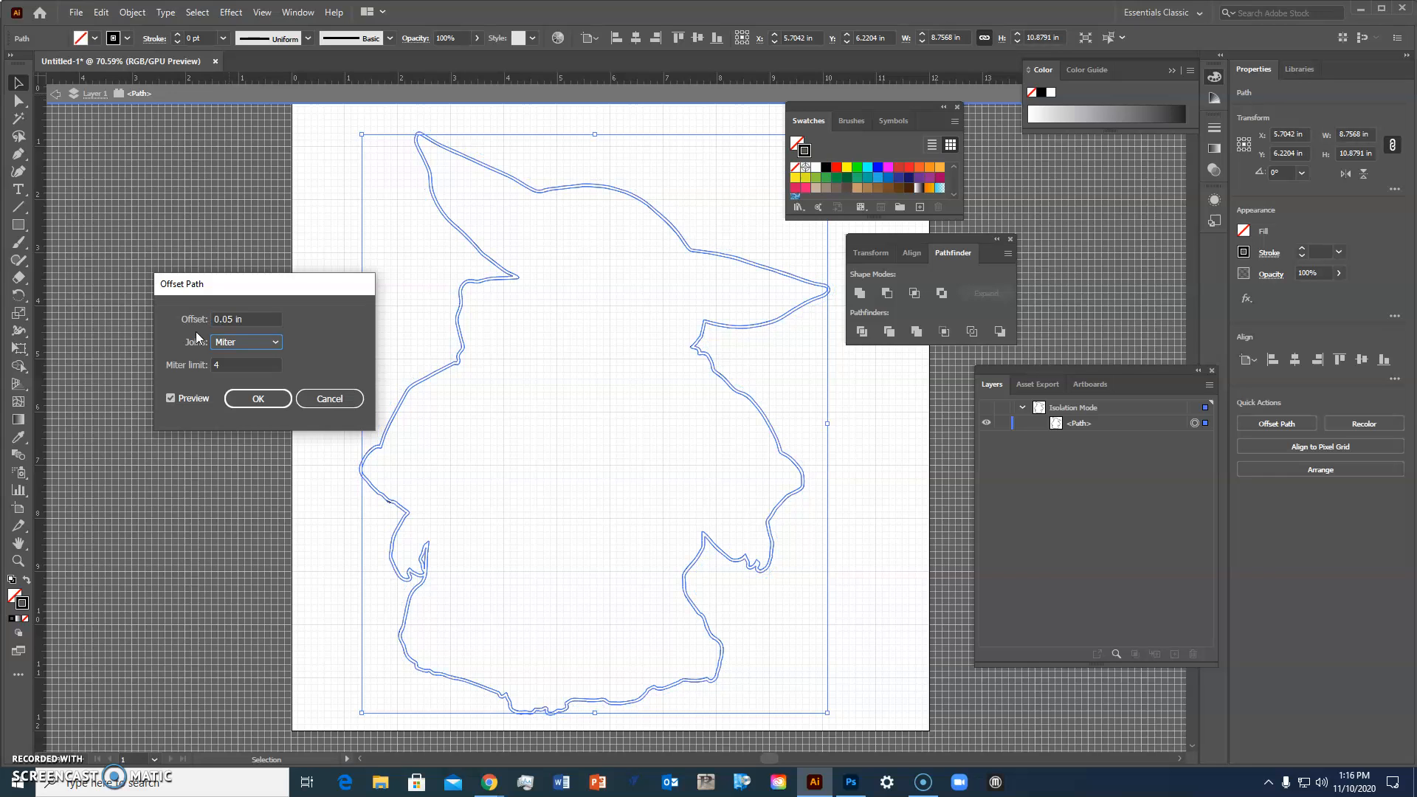
click(198, 339)
click(336, 369)
click(268, 403)
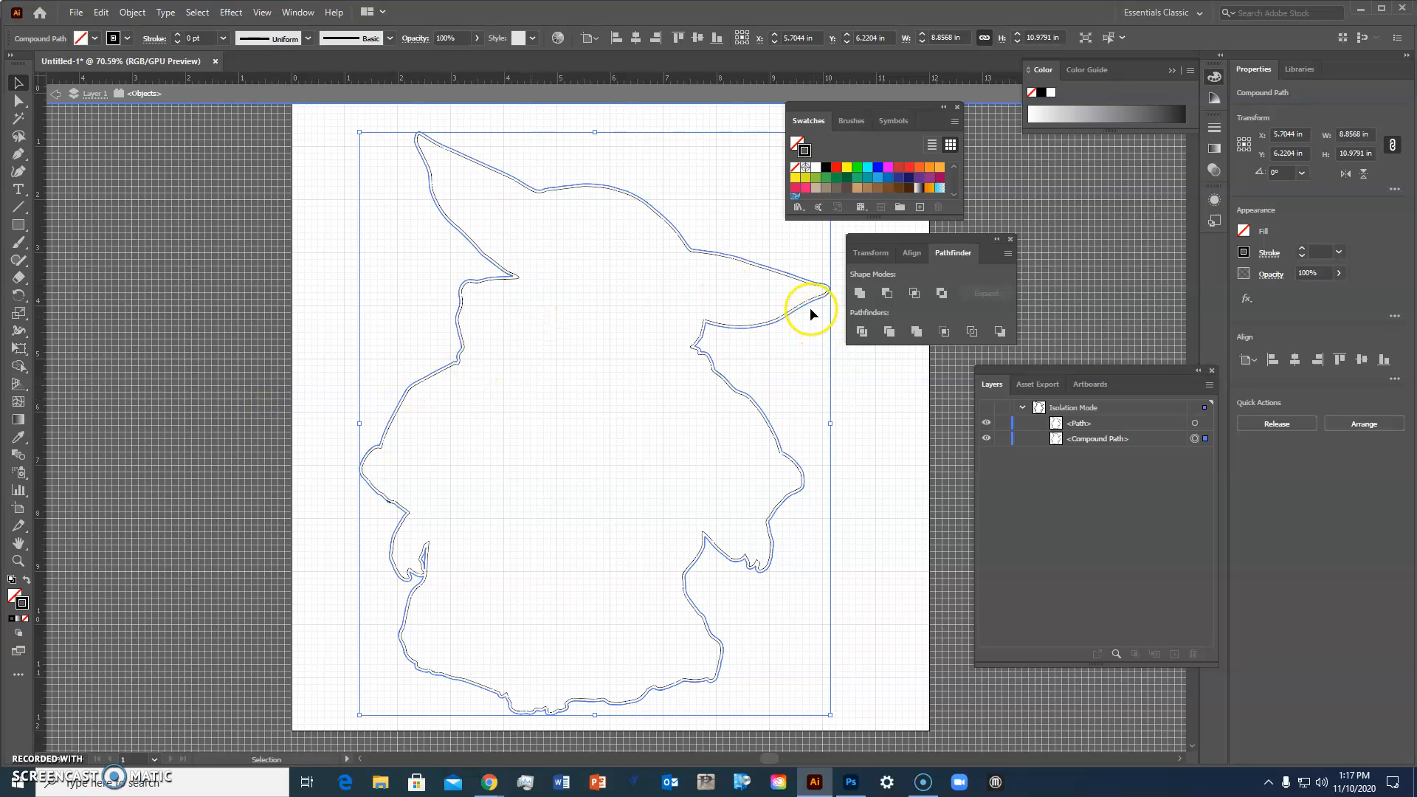
Step: Hide the original silhouette path so only the offset compound path shows
click(1195, 424)
click(1195, 425)
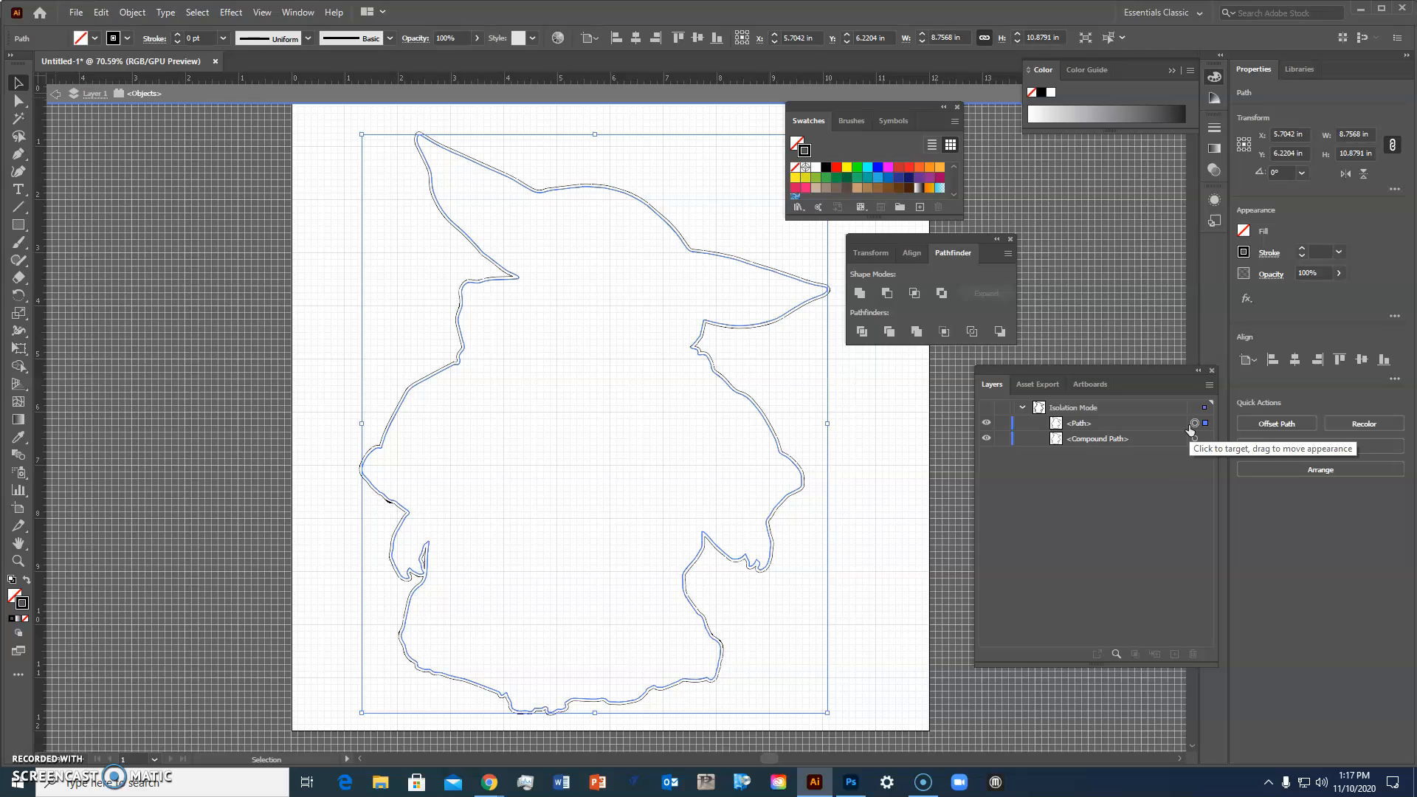
click(998, 449)
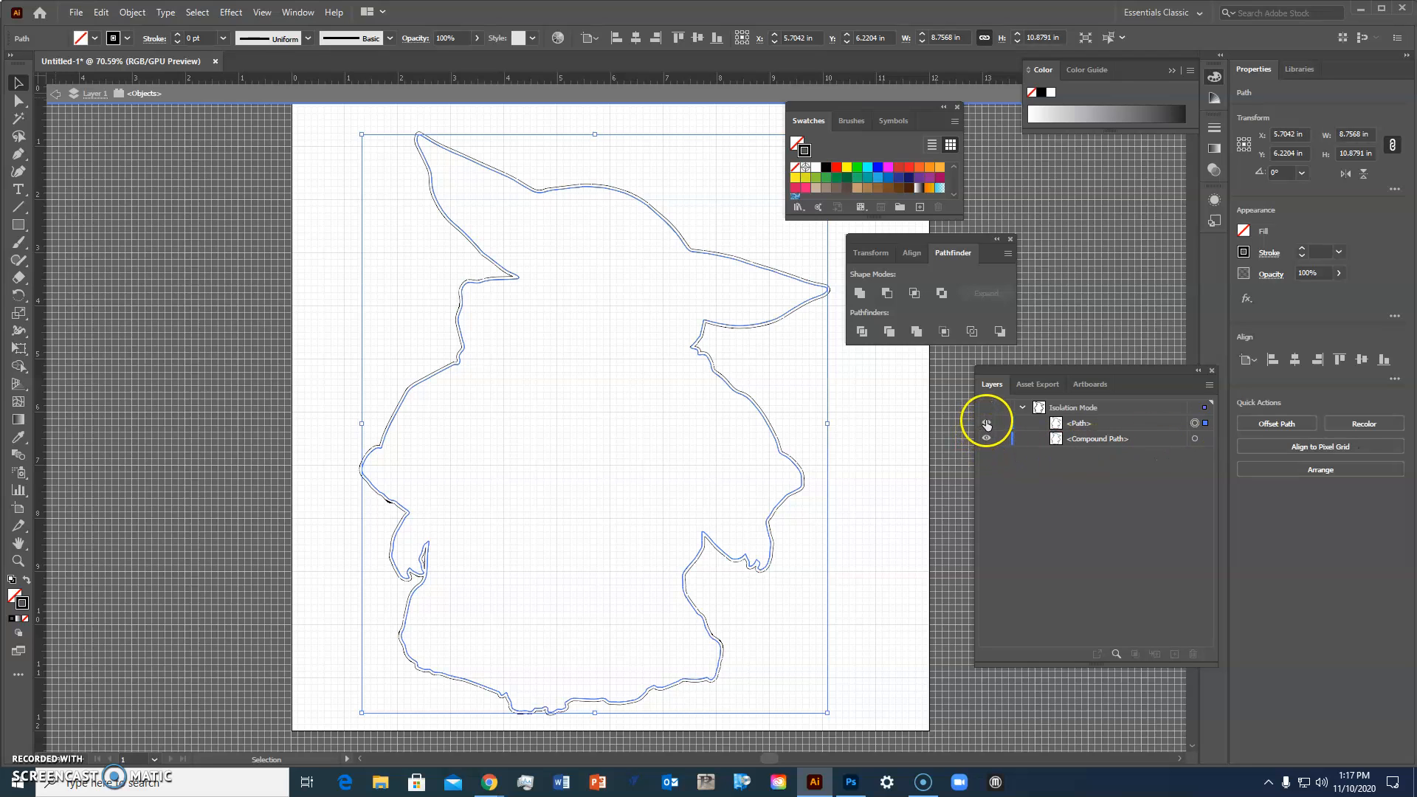
click(987, 424)
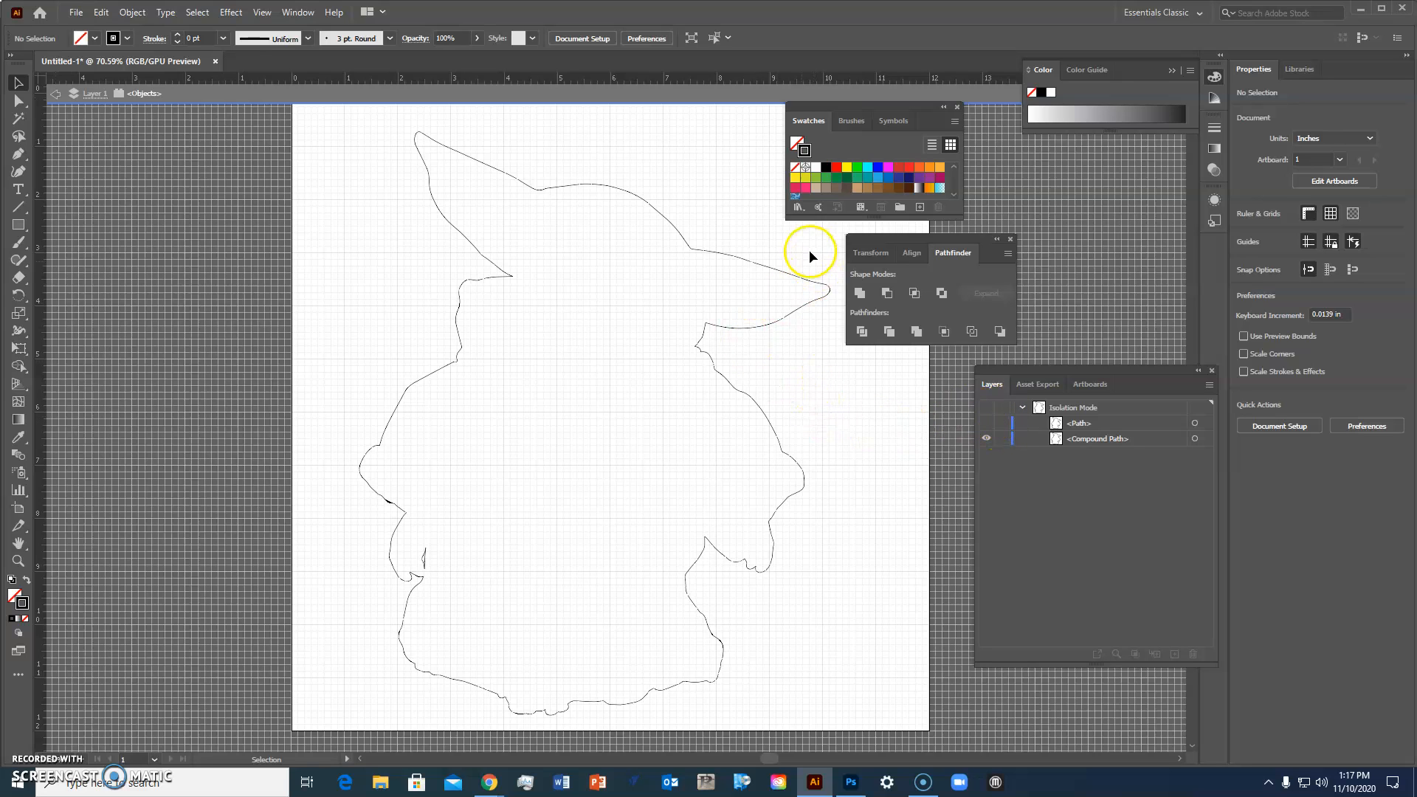
Step: Select the offset compound path and apply the Roland VersaWorks cut-contour swatch as its stroke
click(795, 279)
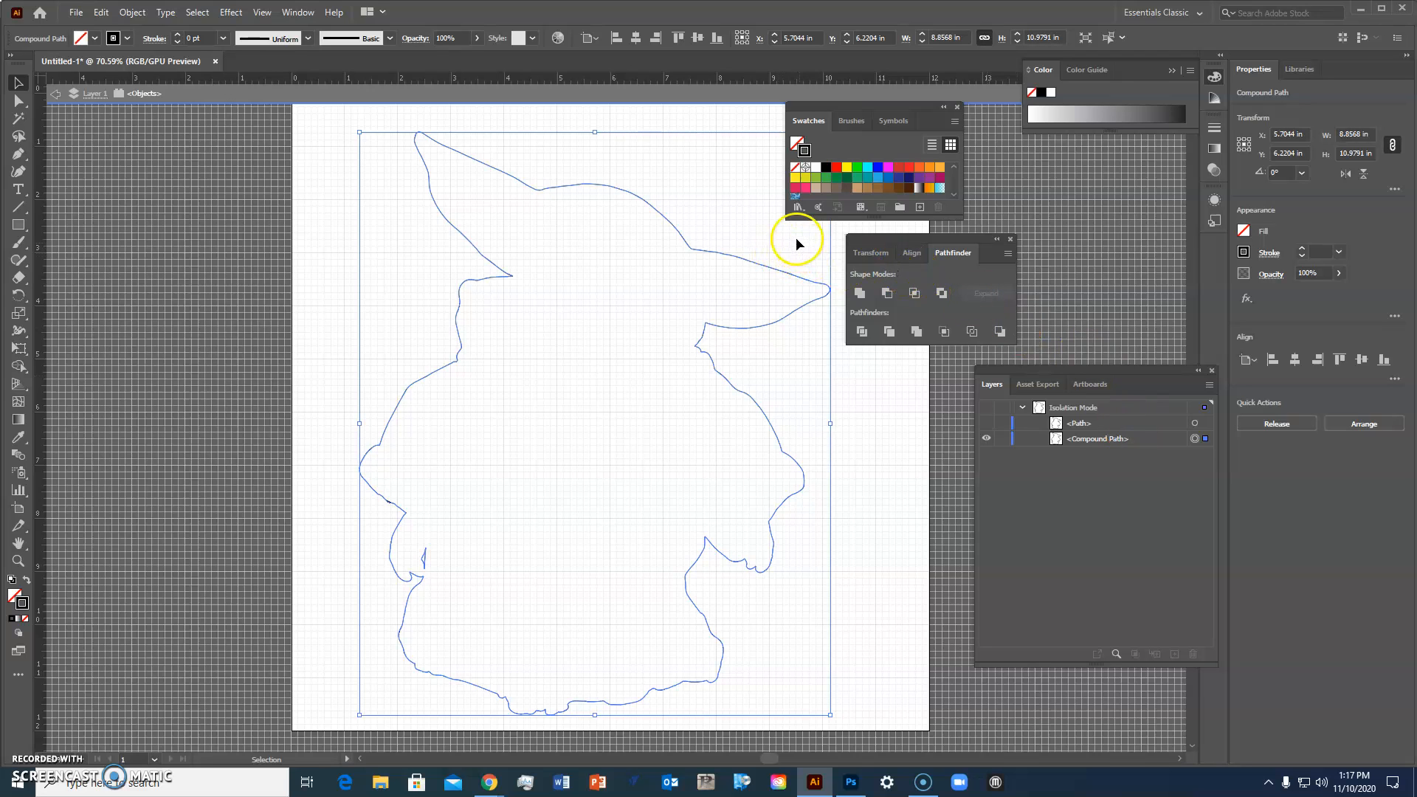
click(799, 209)
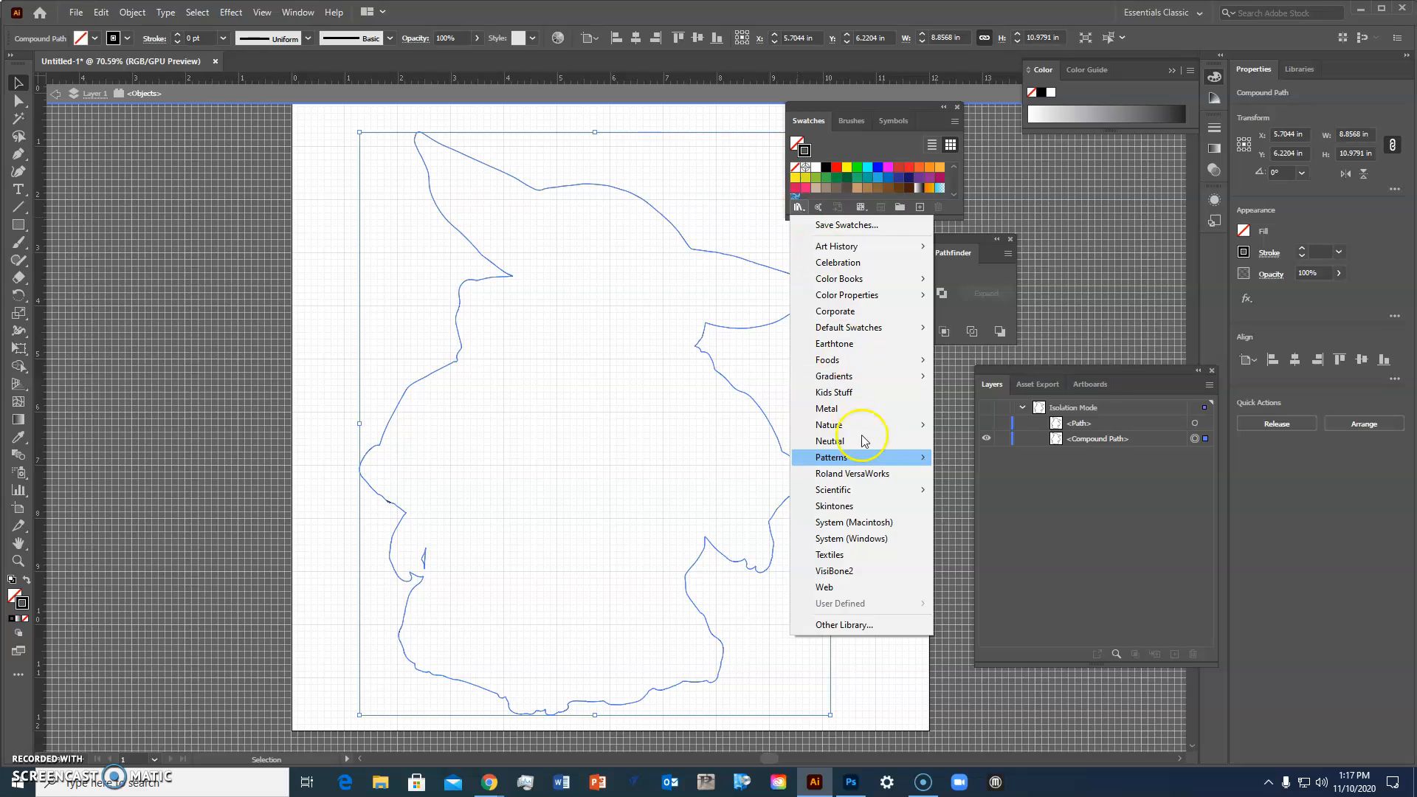
click(868, 474)
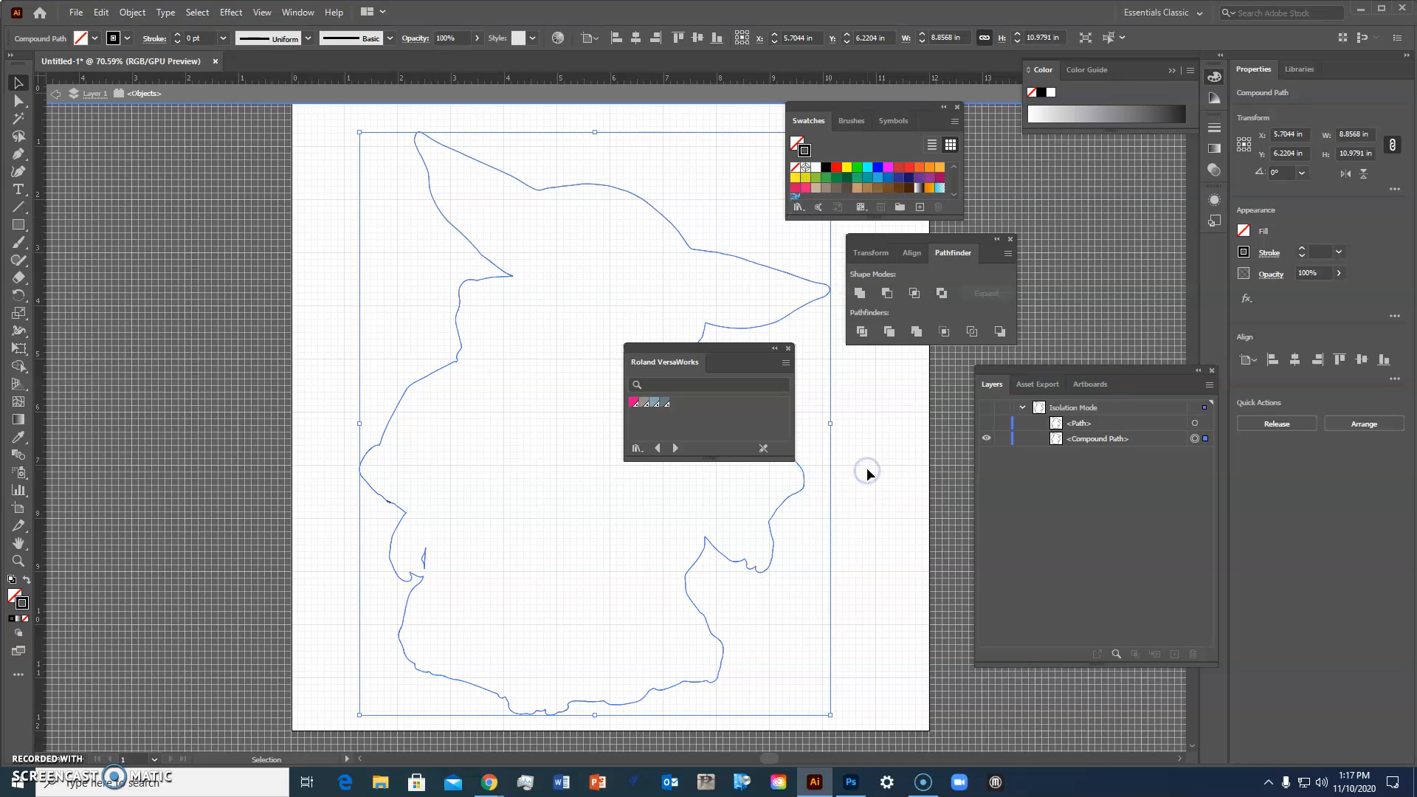
click(633, 403)
click(633, 404)
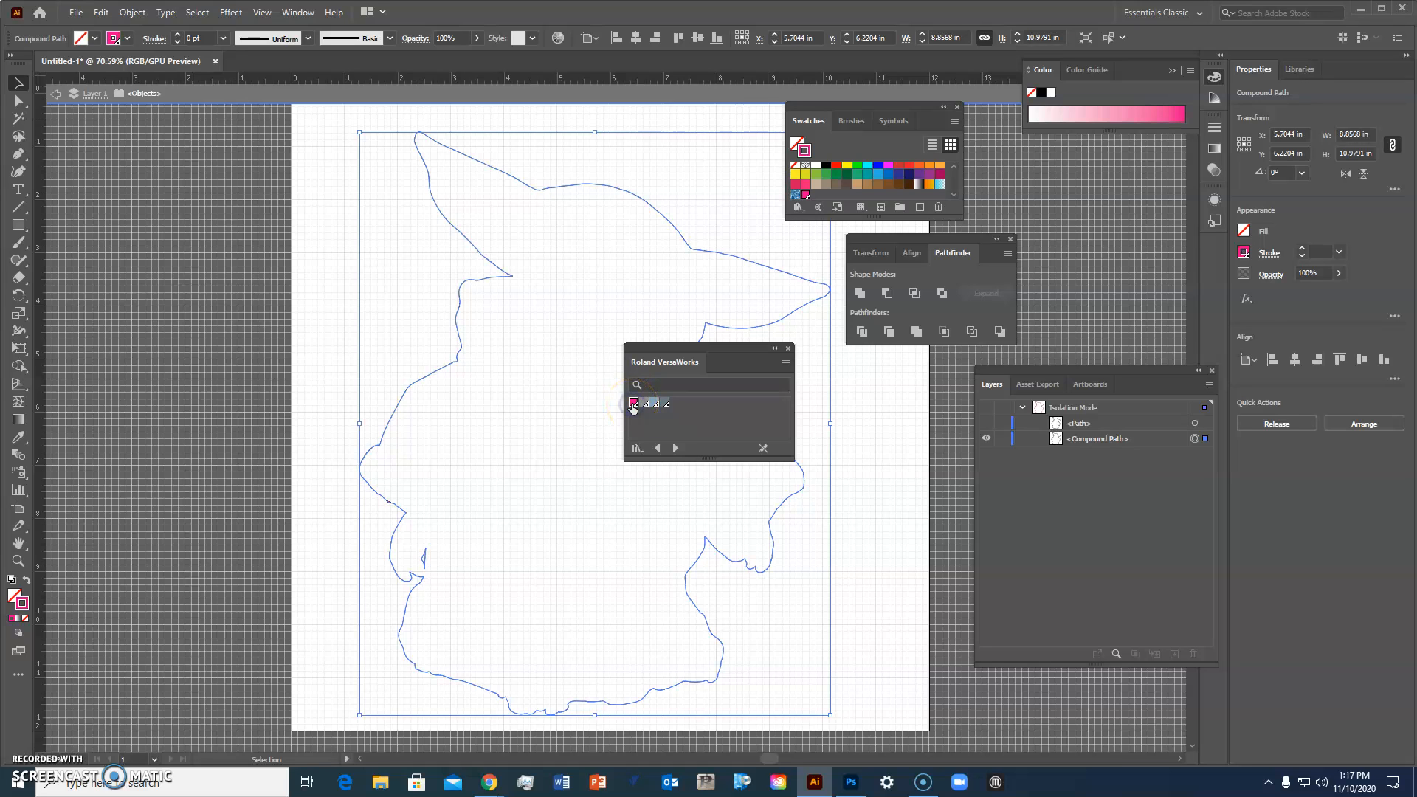
click(23, 604)
drag(727, 348, 219, 438)
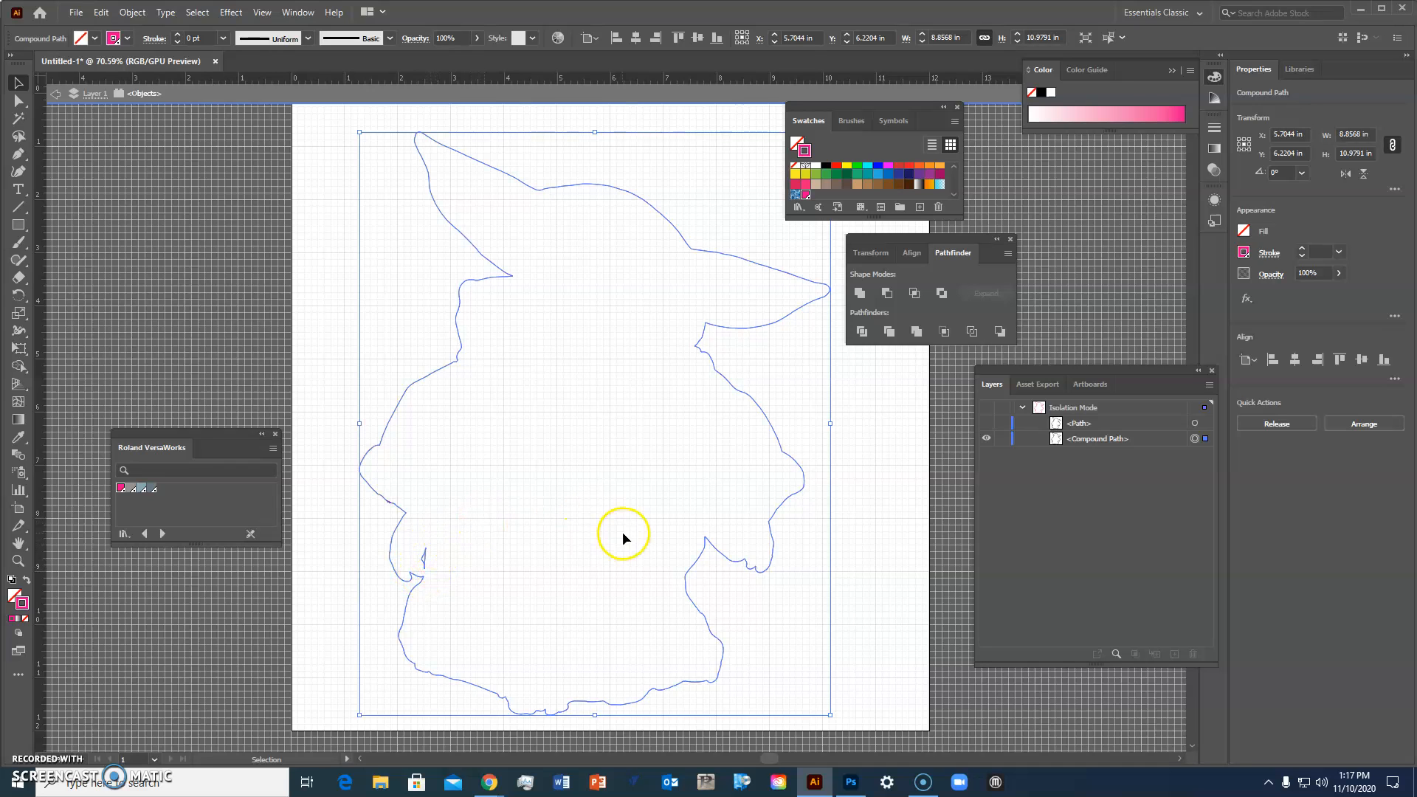
Step: Release the compound path and delete the small stray inner path near the left arm
right_click(518, 509)
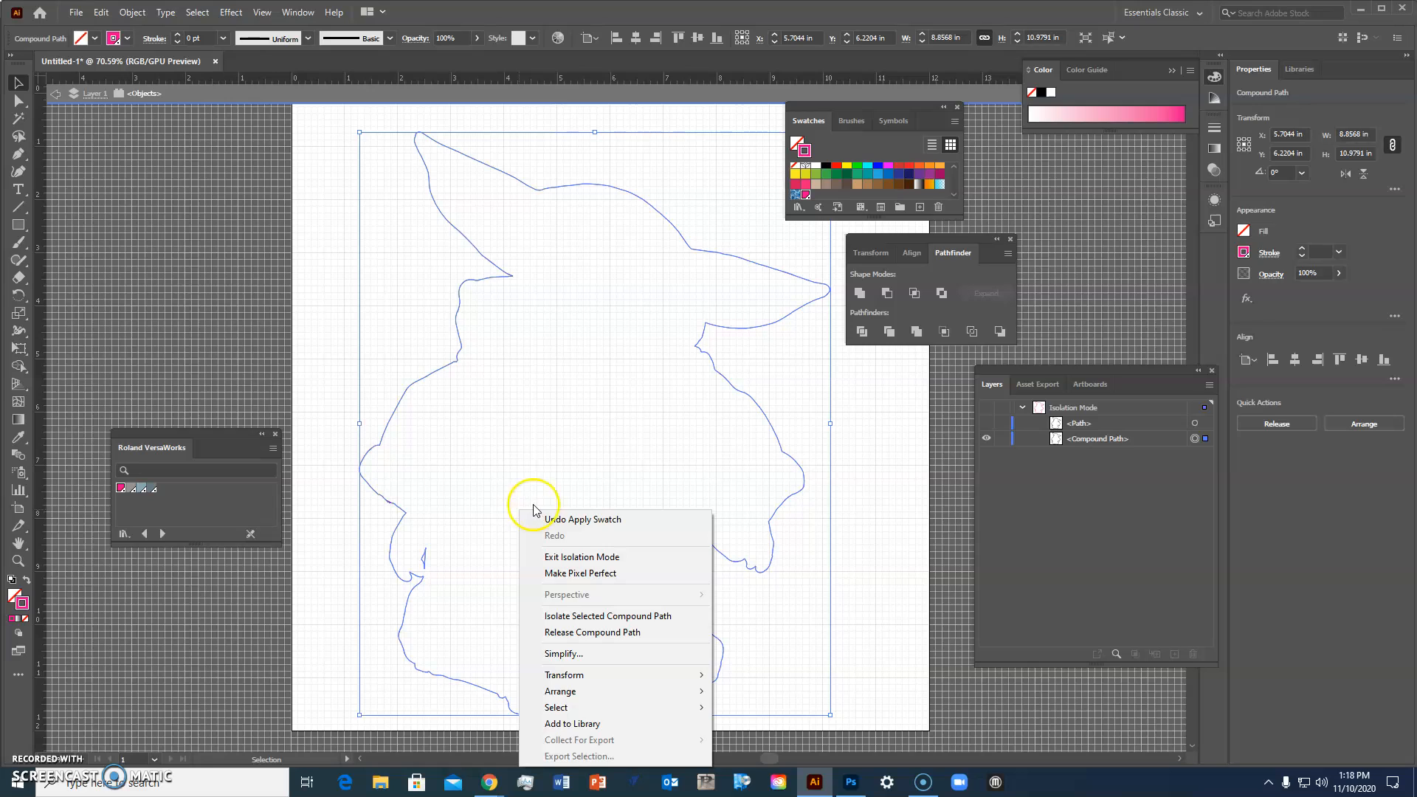
click(620, 632)
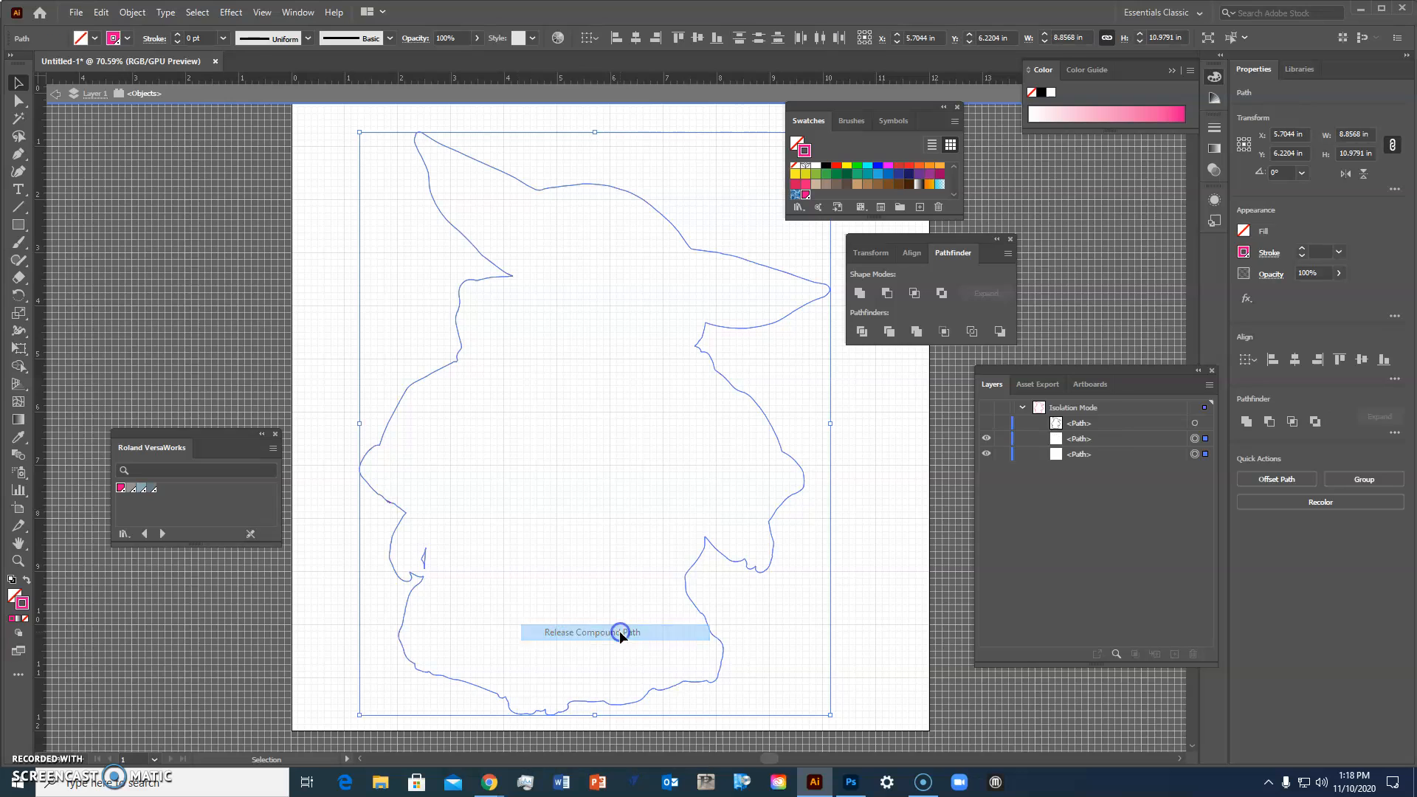
click(422, 566)
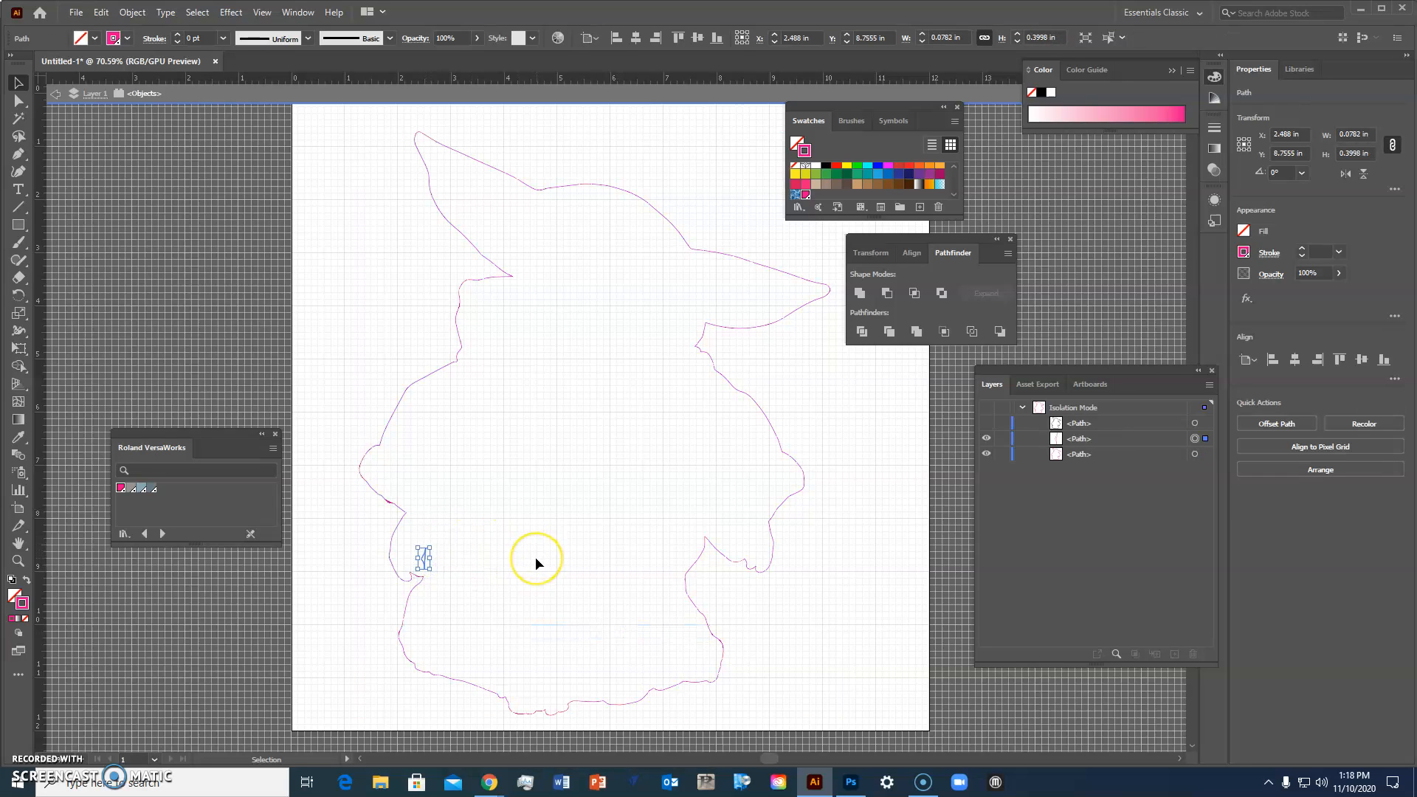
key(Delete)
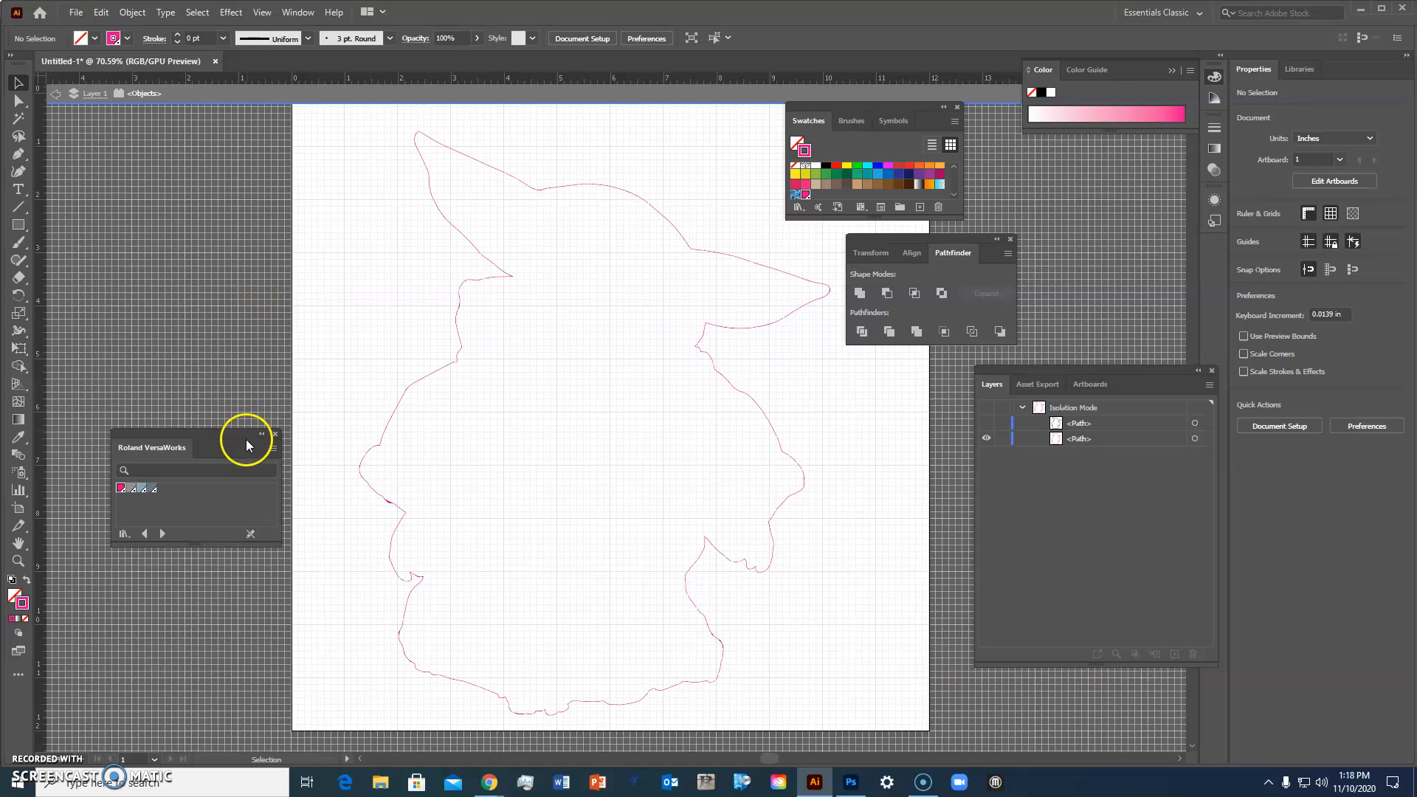
Step: Place the TheChildColor image on the artboard and position it over the offset outline
drag(227, 432, 209, 357)
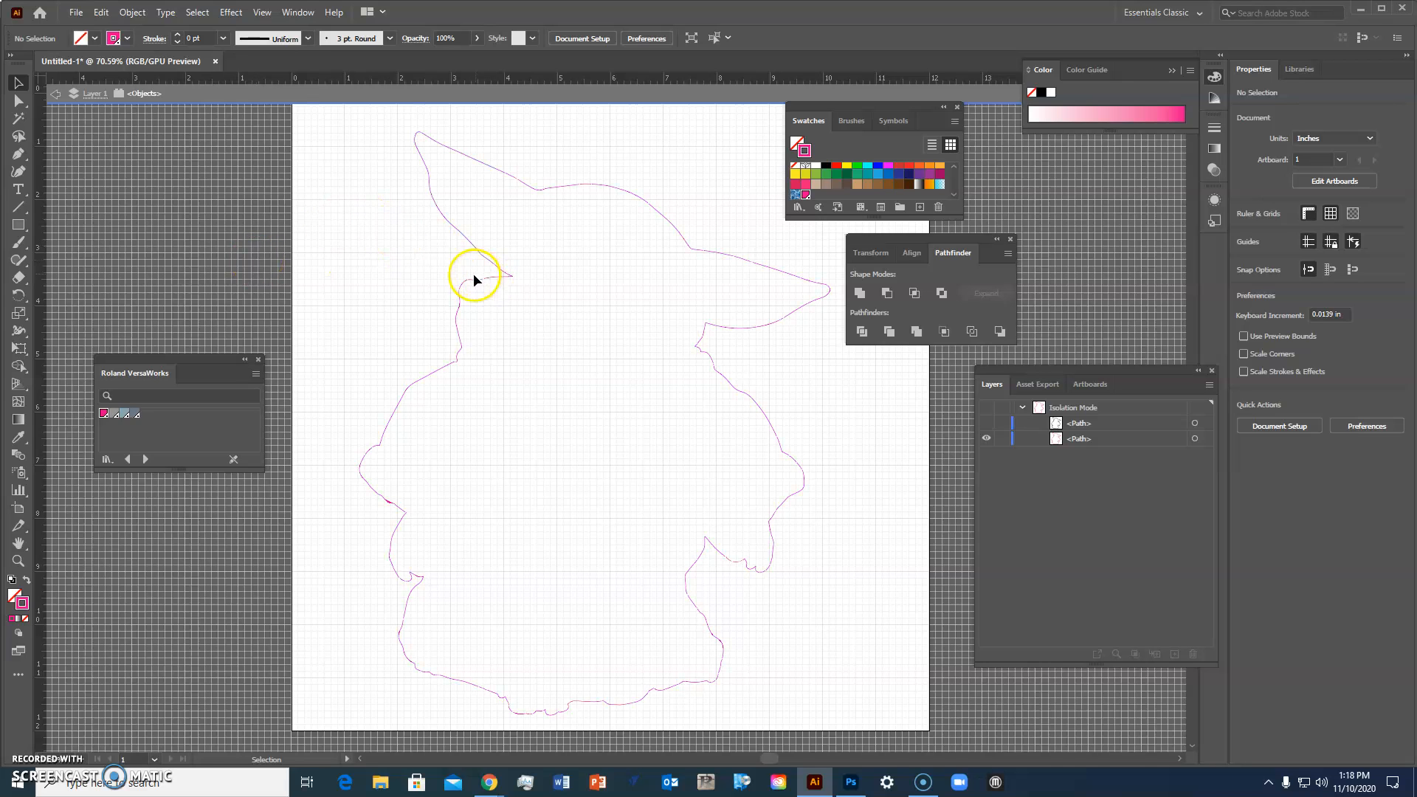
scroll(550, 281, up, 1)
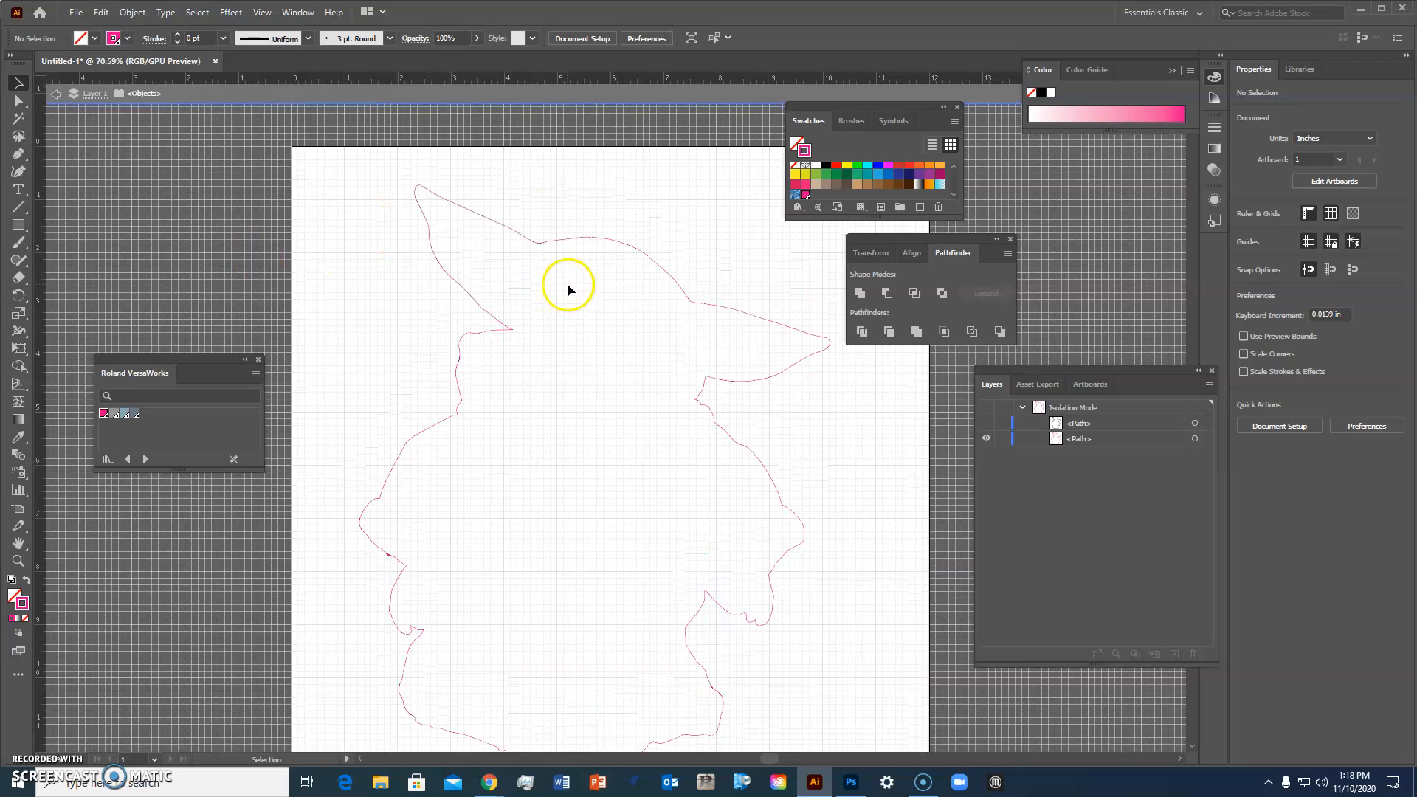
click(76, 13)
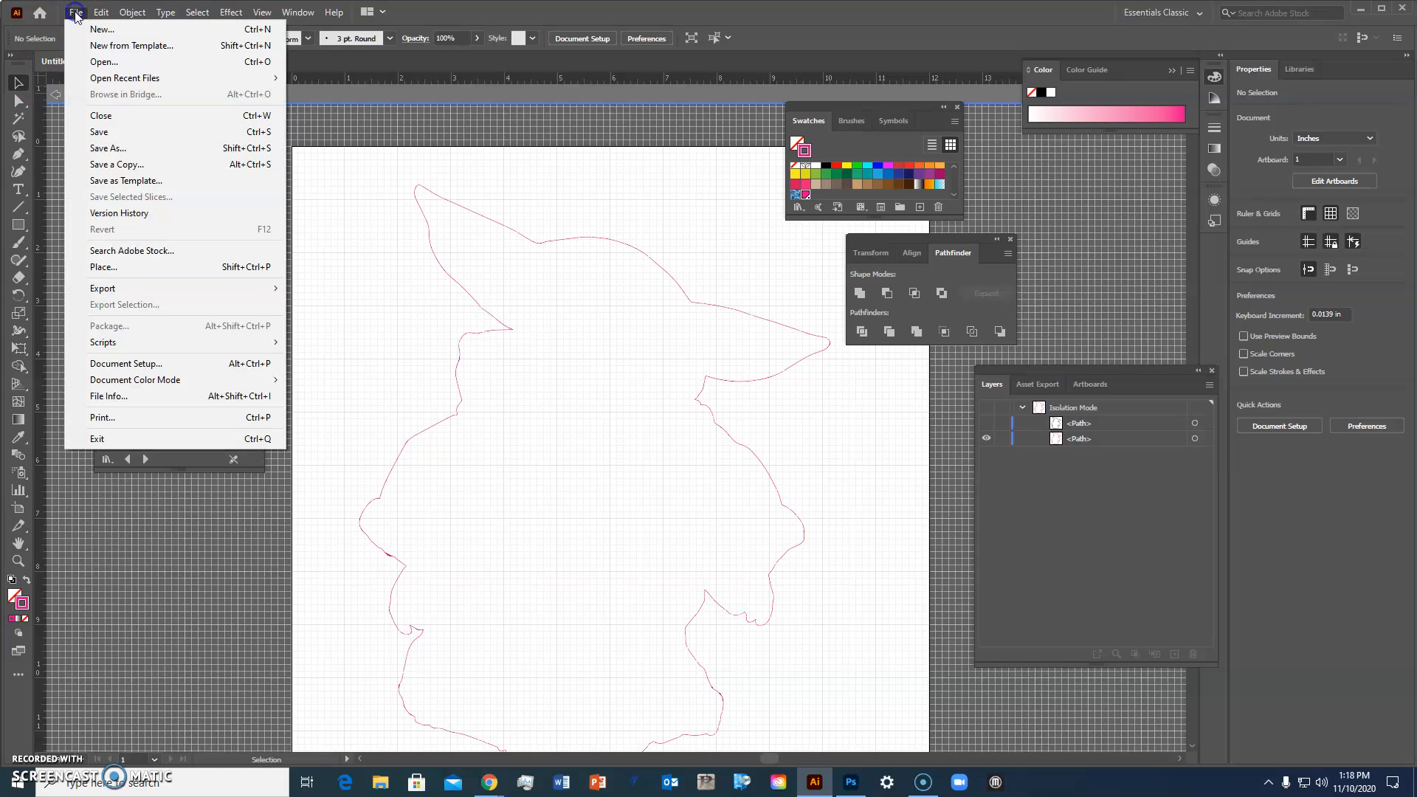
click(102, 268)
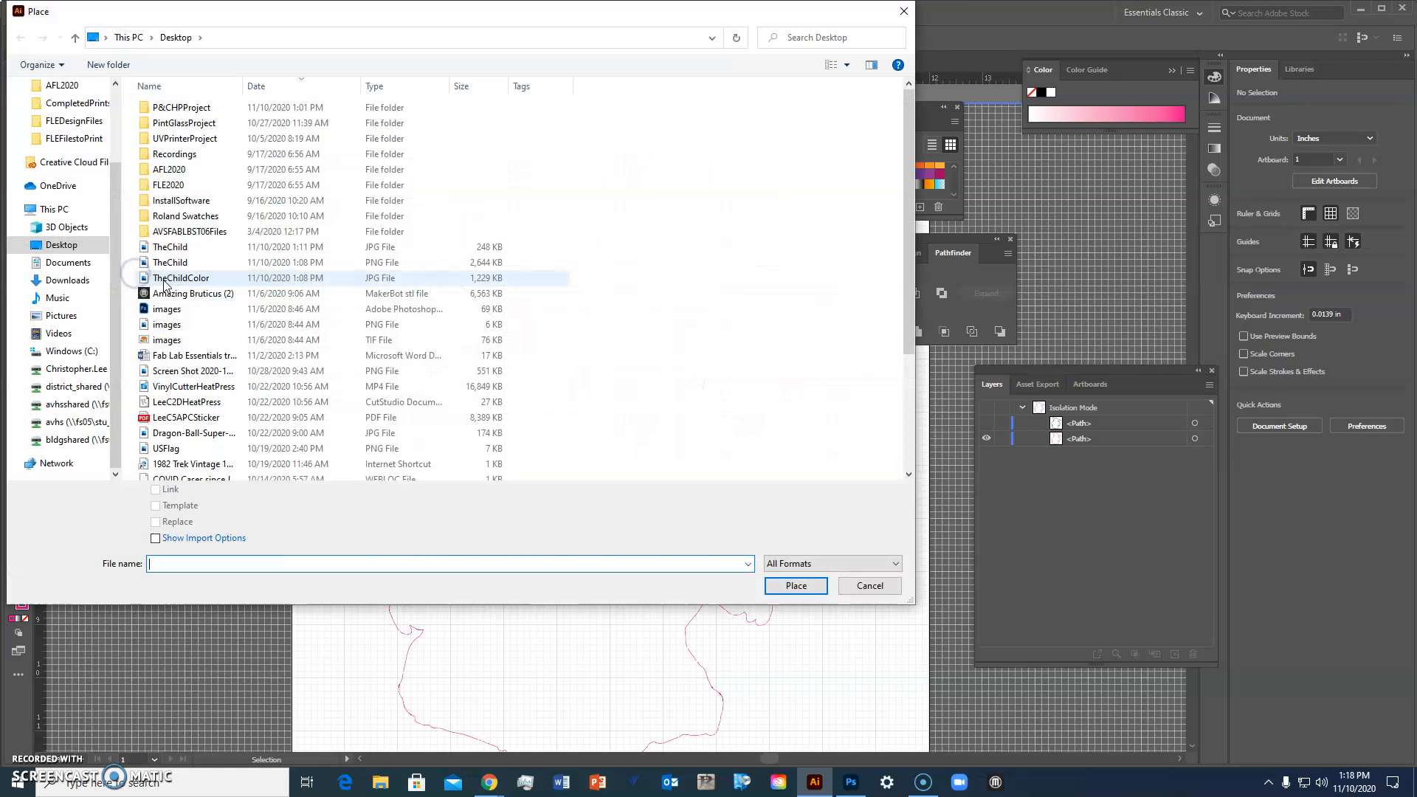
click(214, 278)
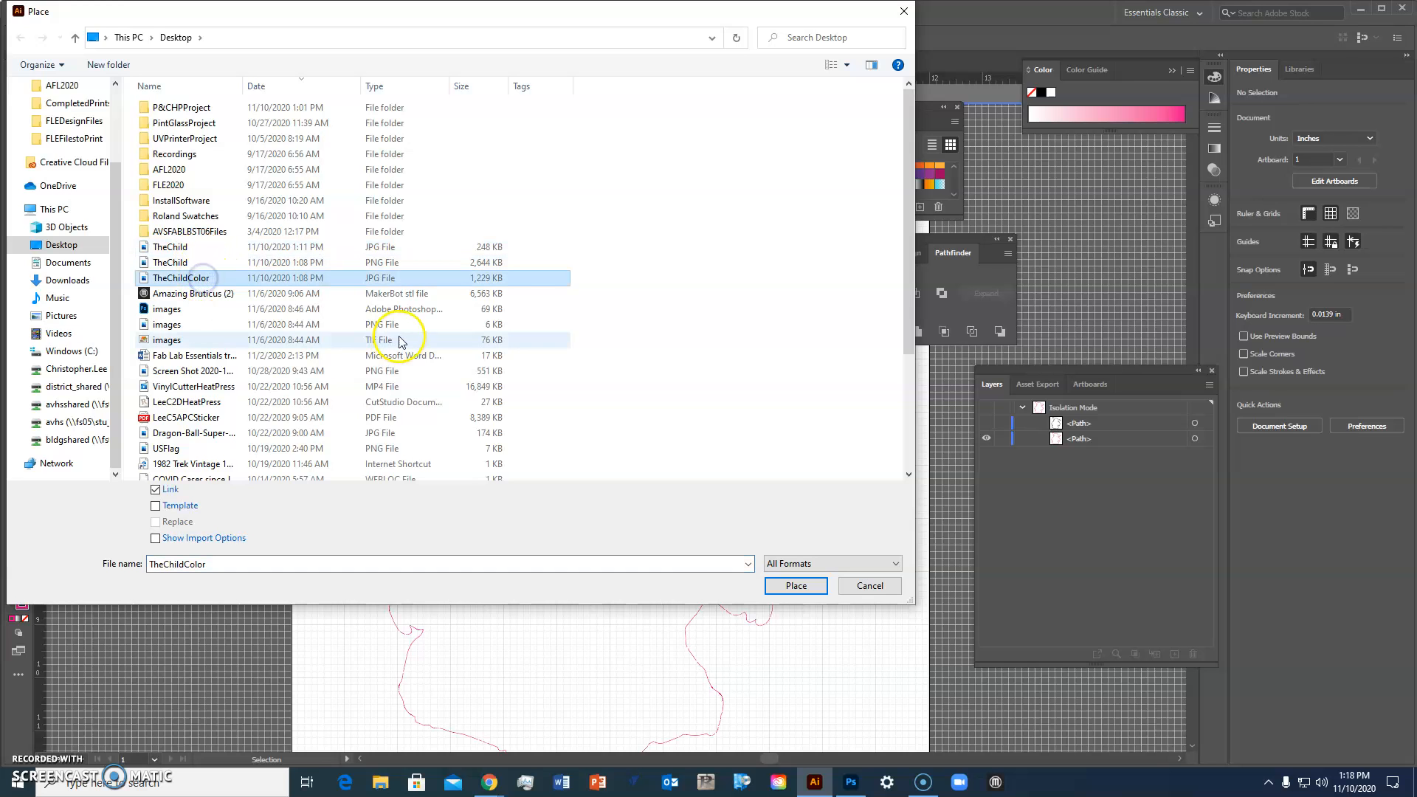
click(794, 587)
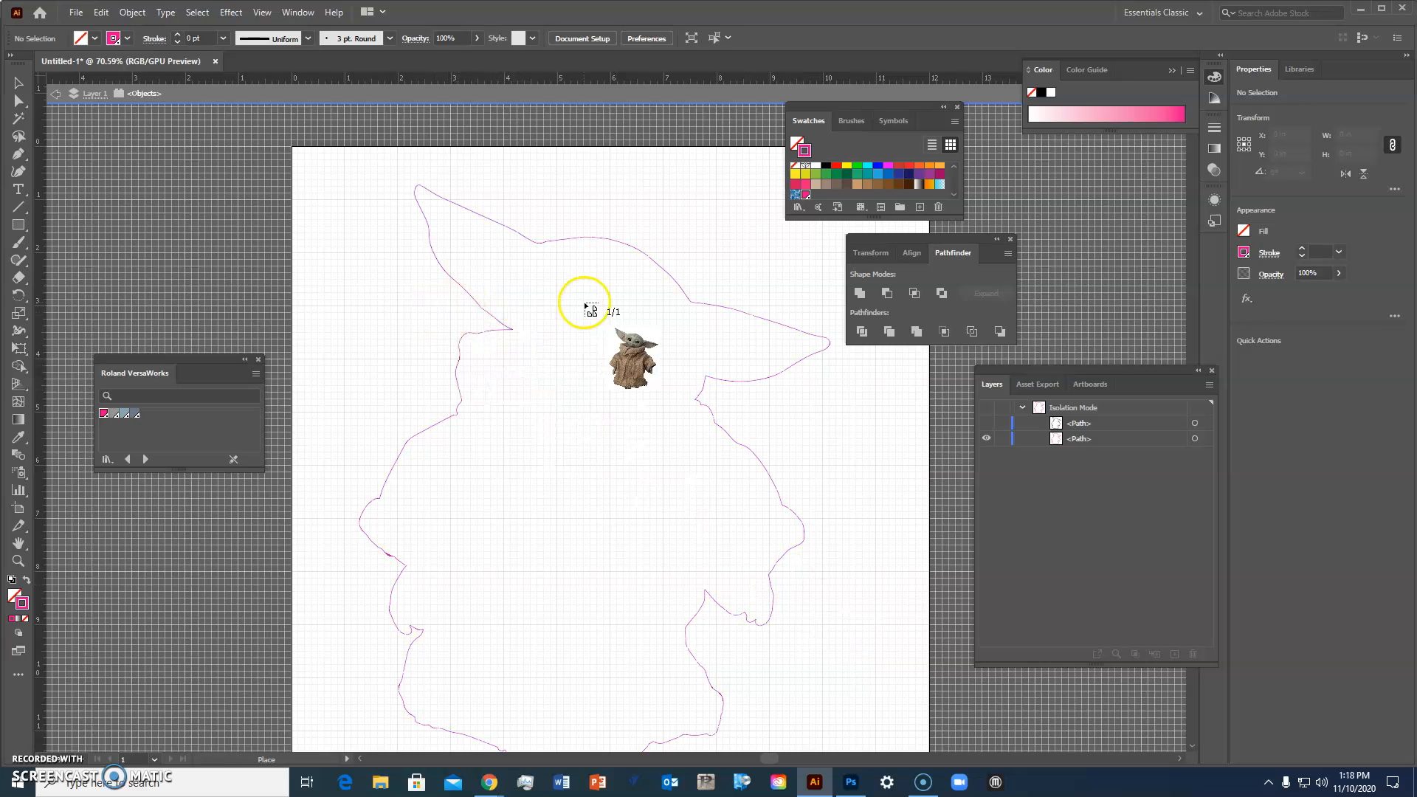
click(425, 333)
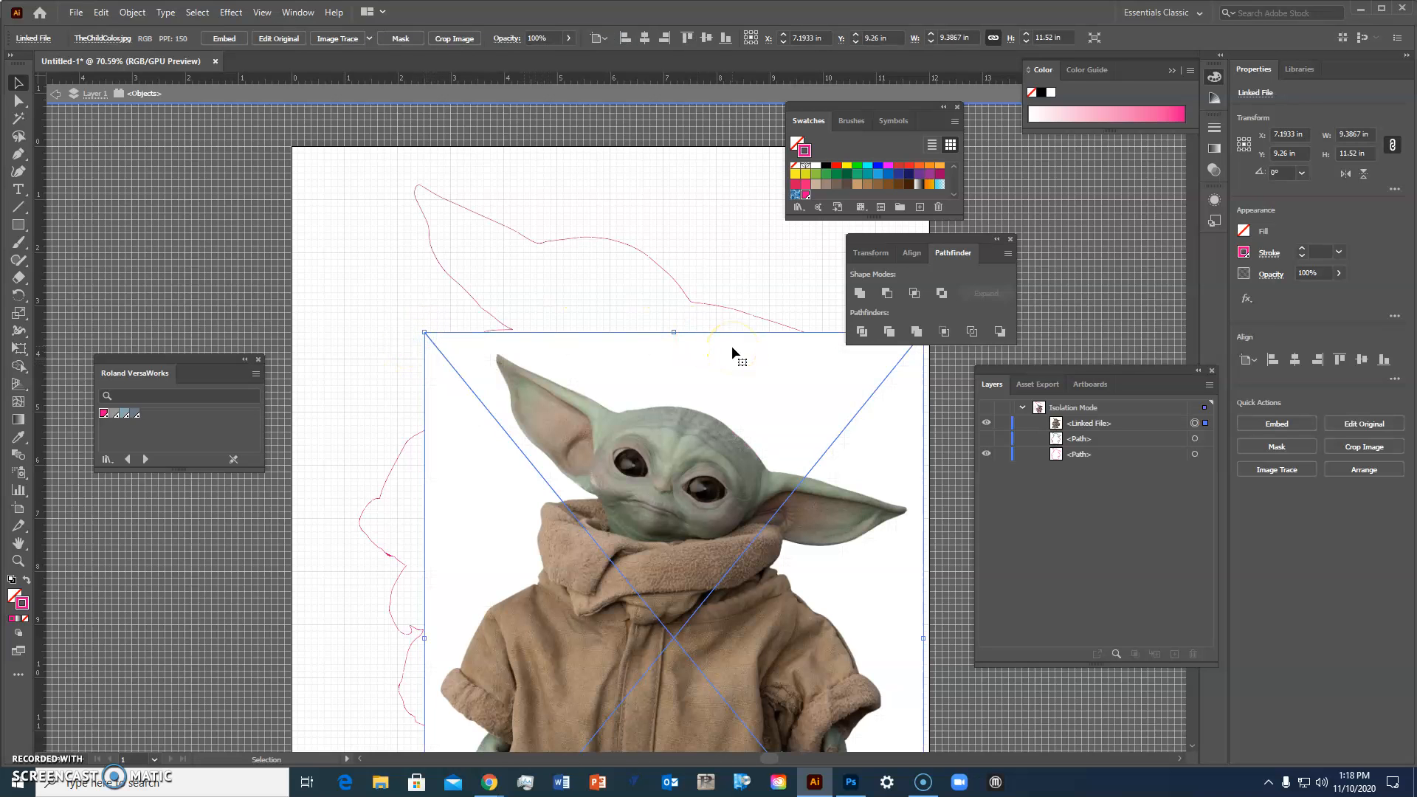
drag(721, 363, 591, 191)
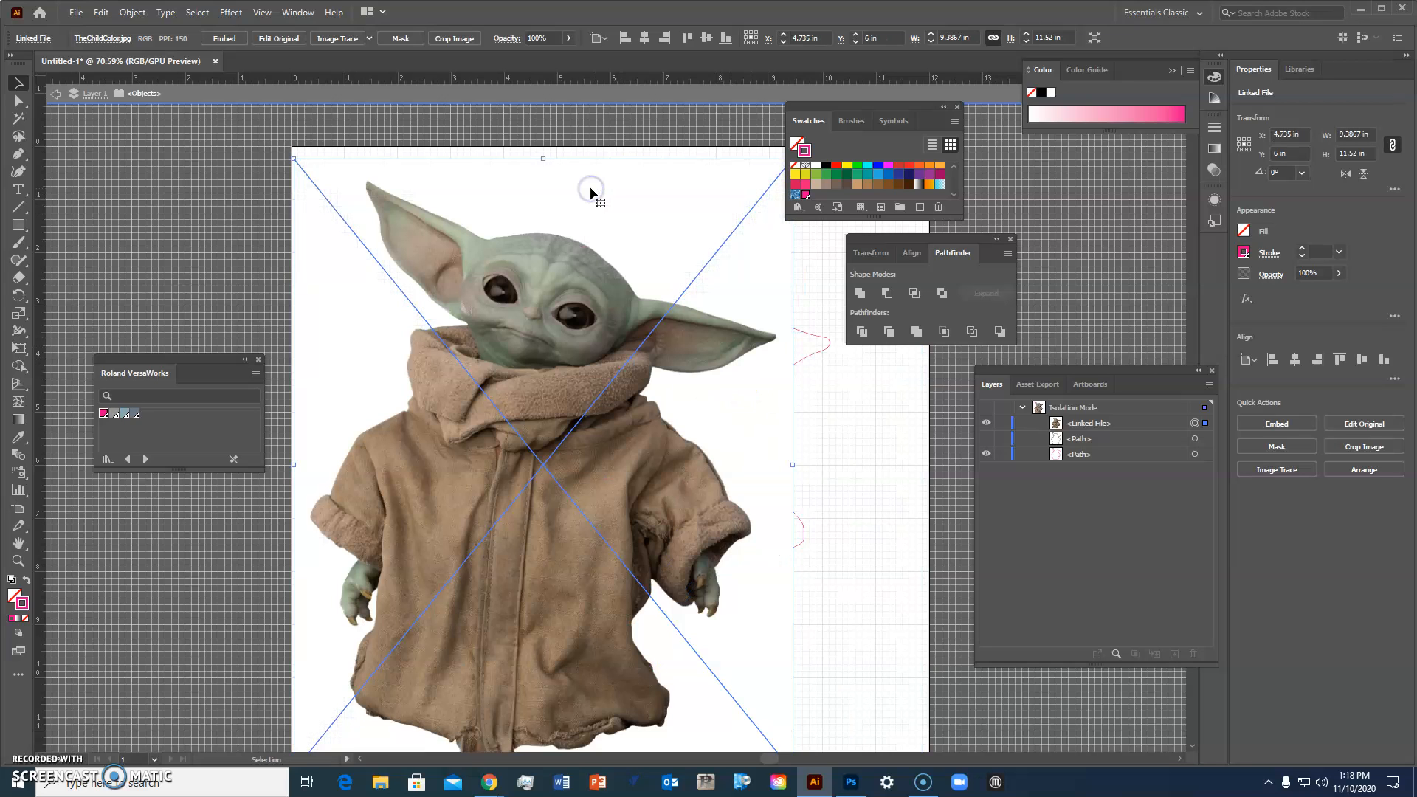
Step: Image trace the placed photo with the High Fidelity Photo preset and expand the tracing
click(369, 39)
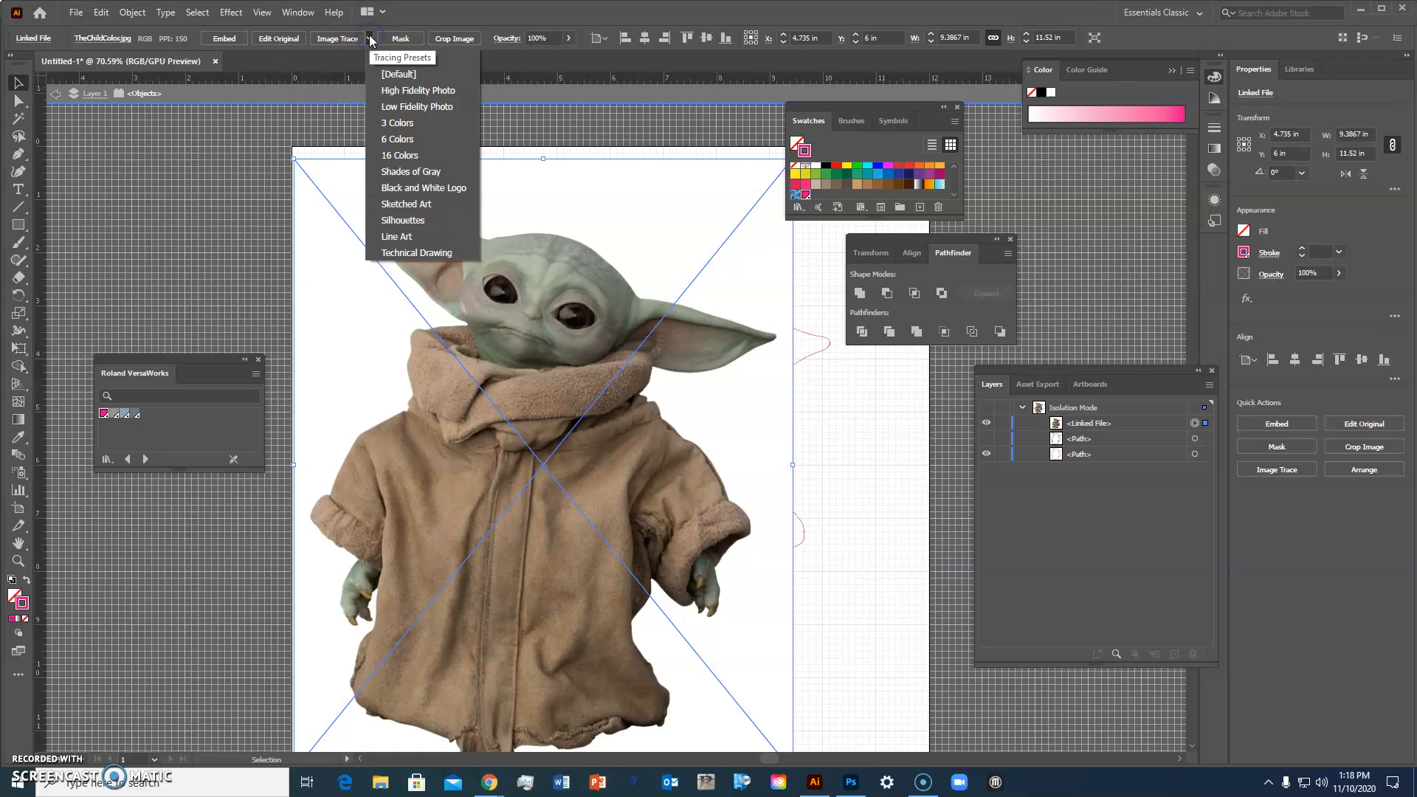
click(453, 90)
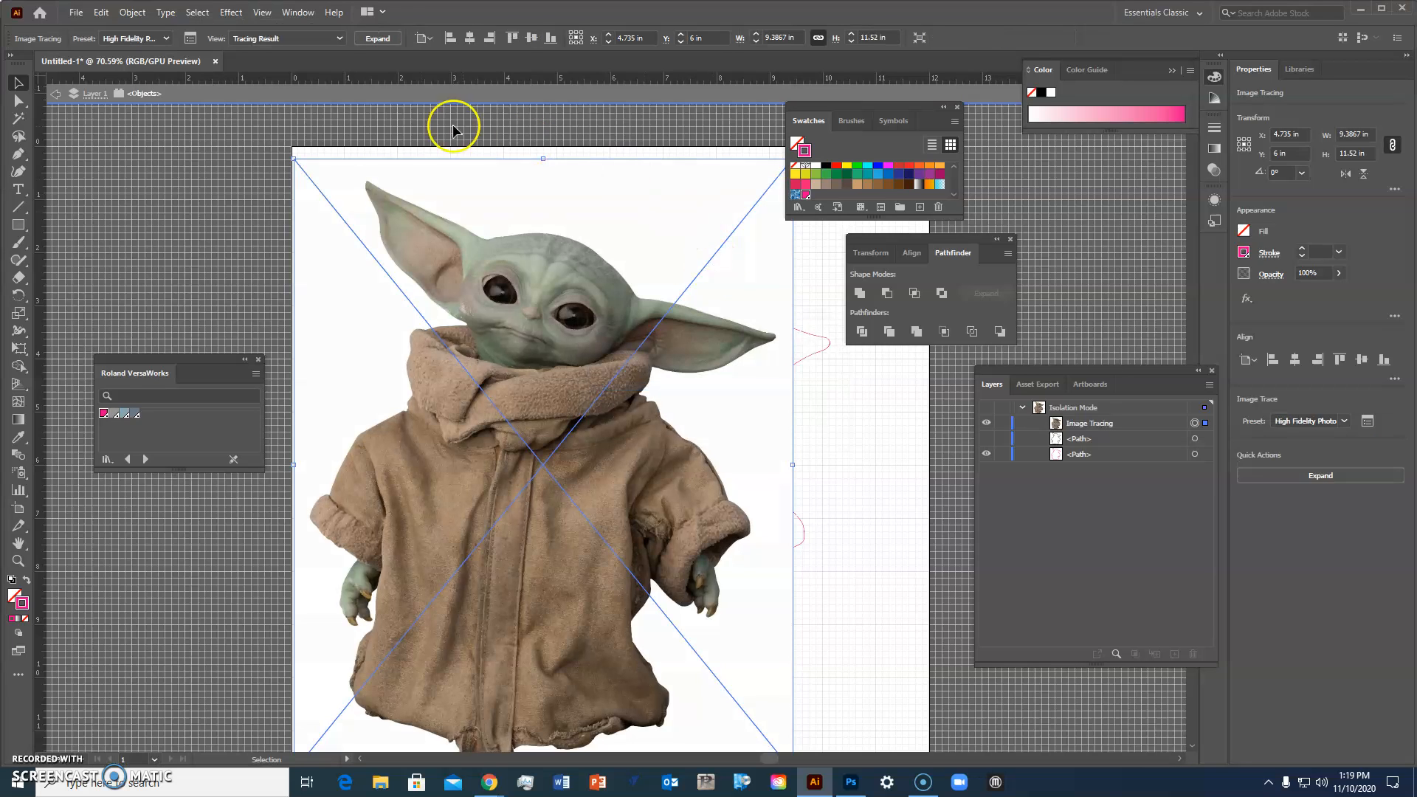
click(377, 38)
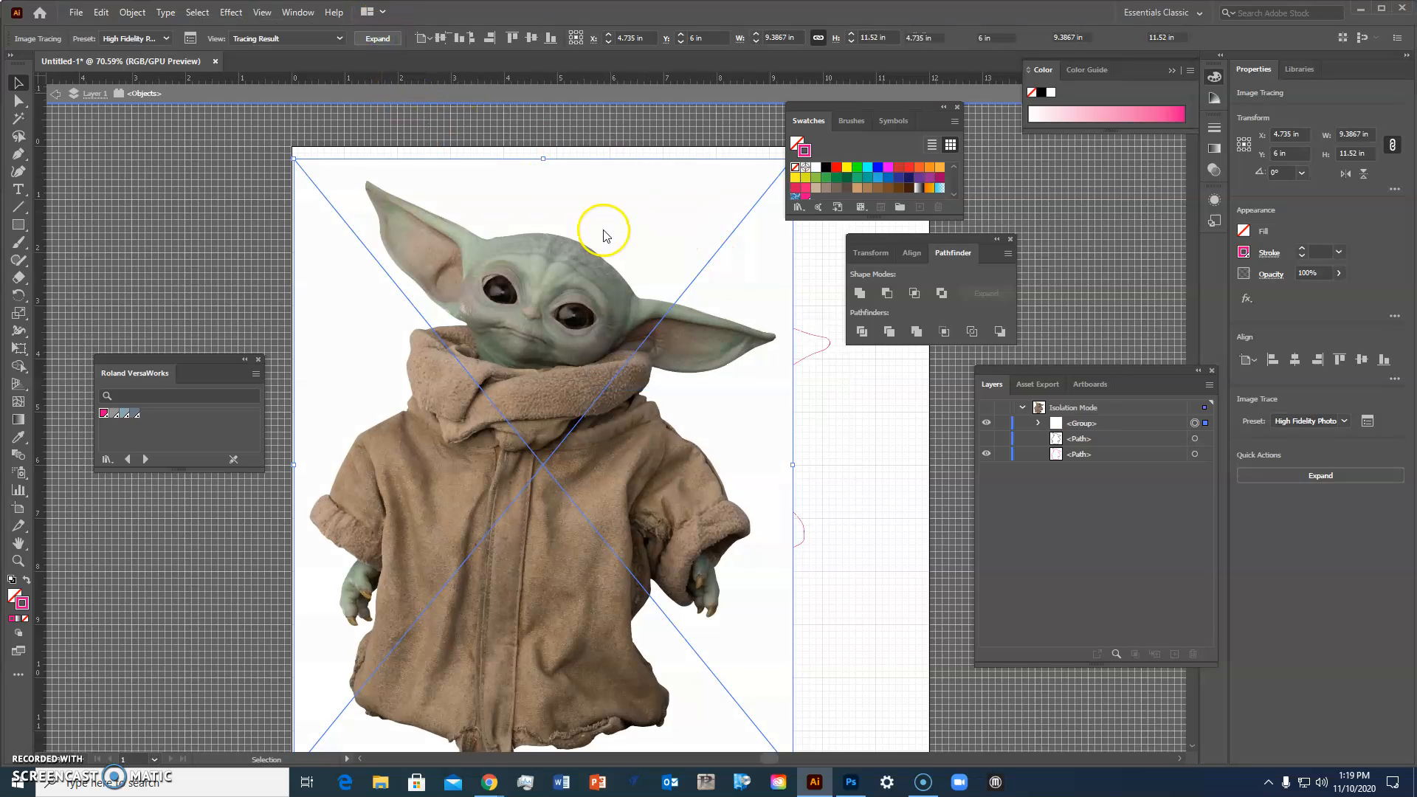
Step: Isolate the expanded trace group and delete its white background shape
right_click(650, 223)
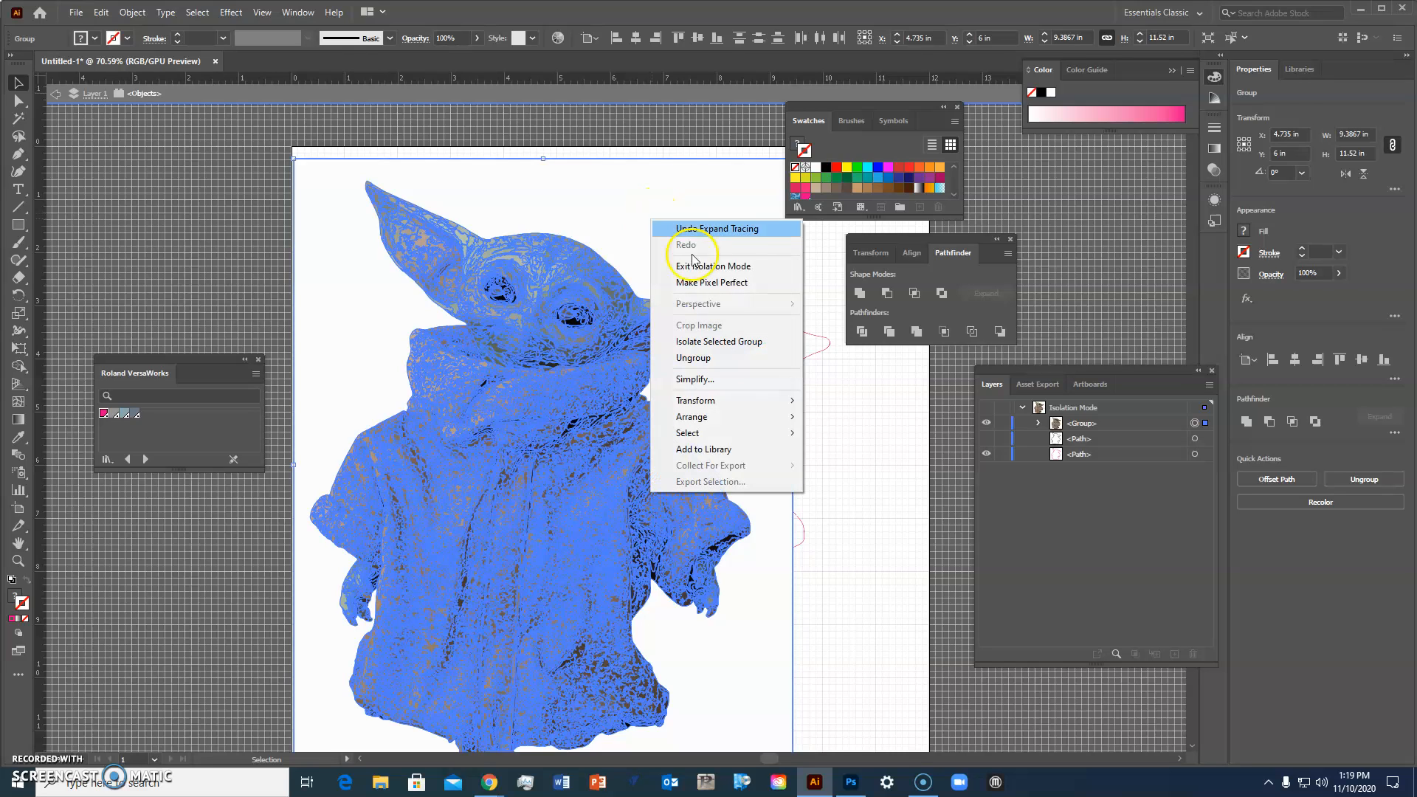
click(718, 343)
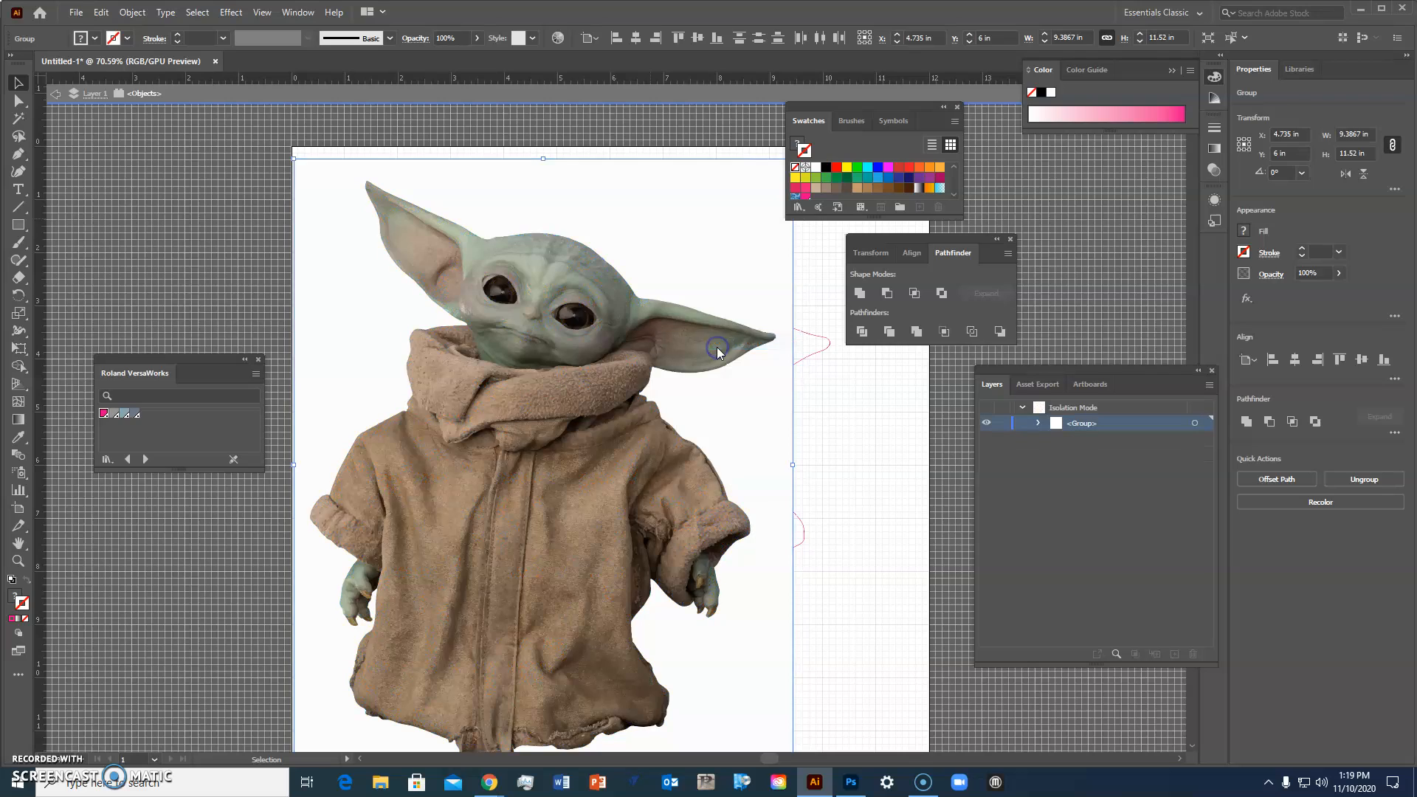
click(721, 246)
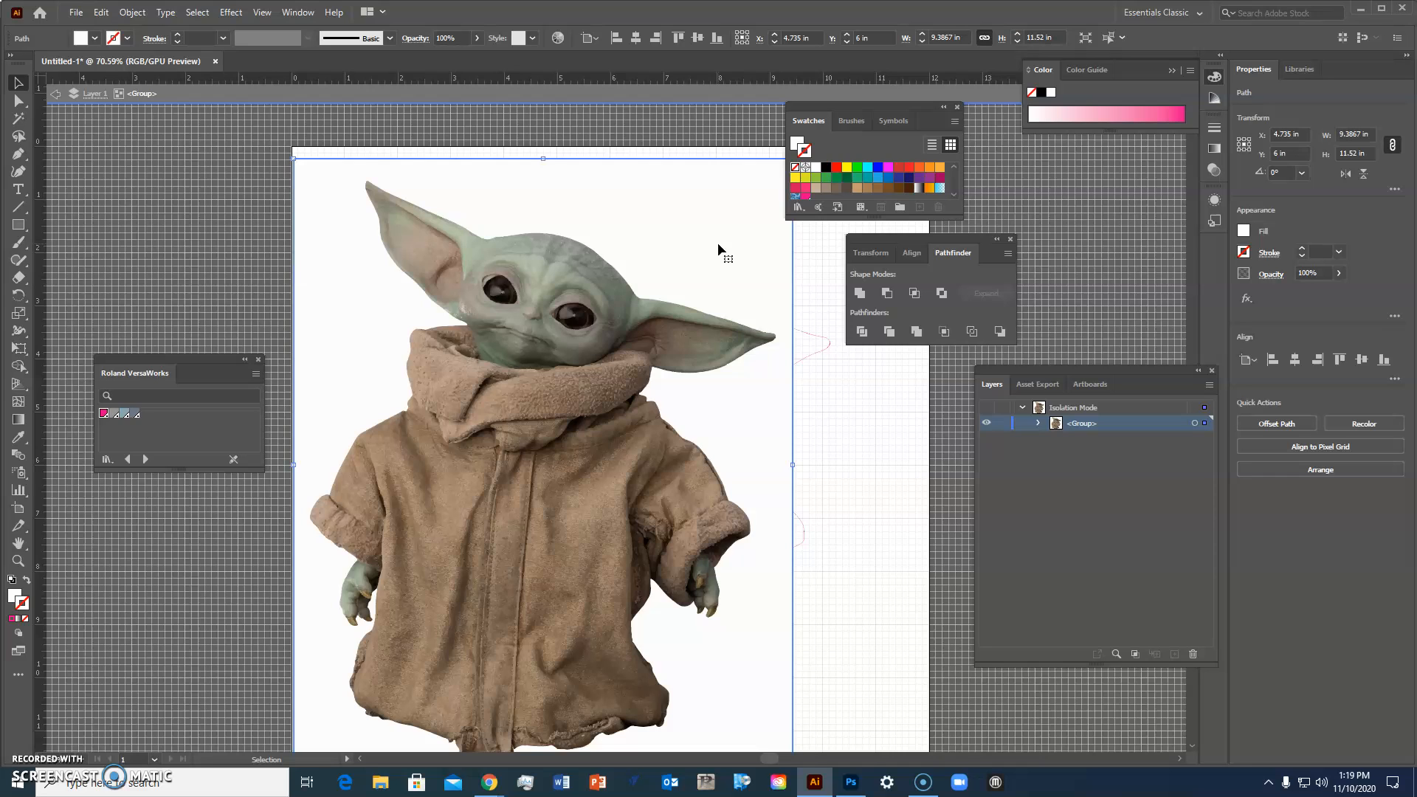
key(Delete)
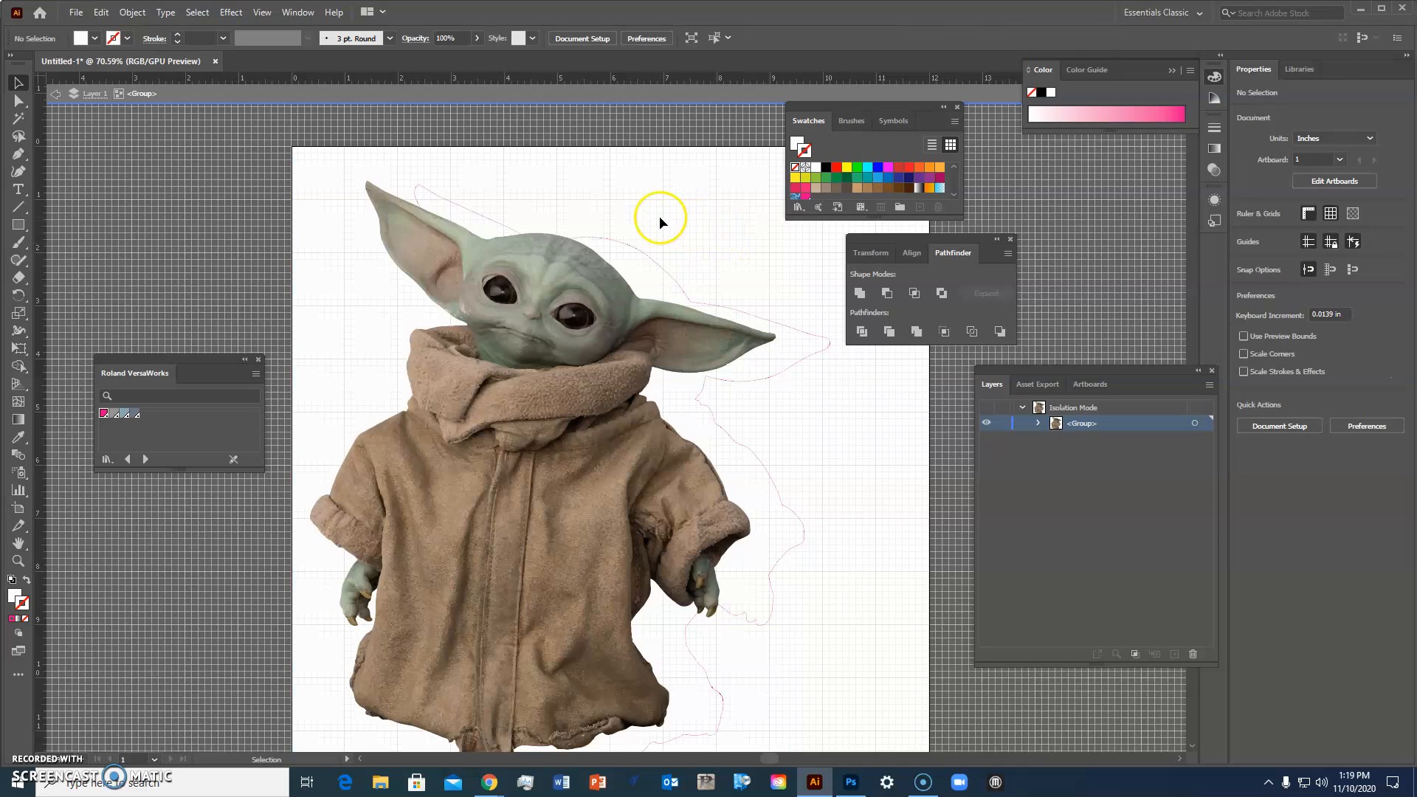
Step: Select the expanded trace group and drag it over the offset cut-contour outline
click(1038, 423)
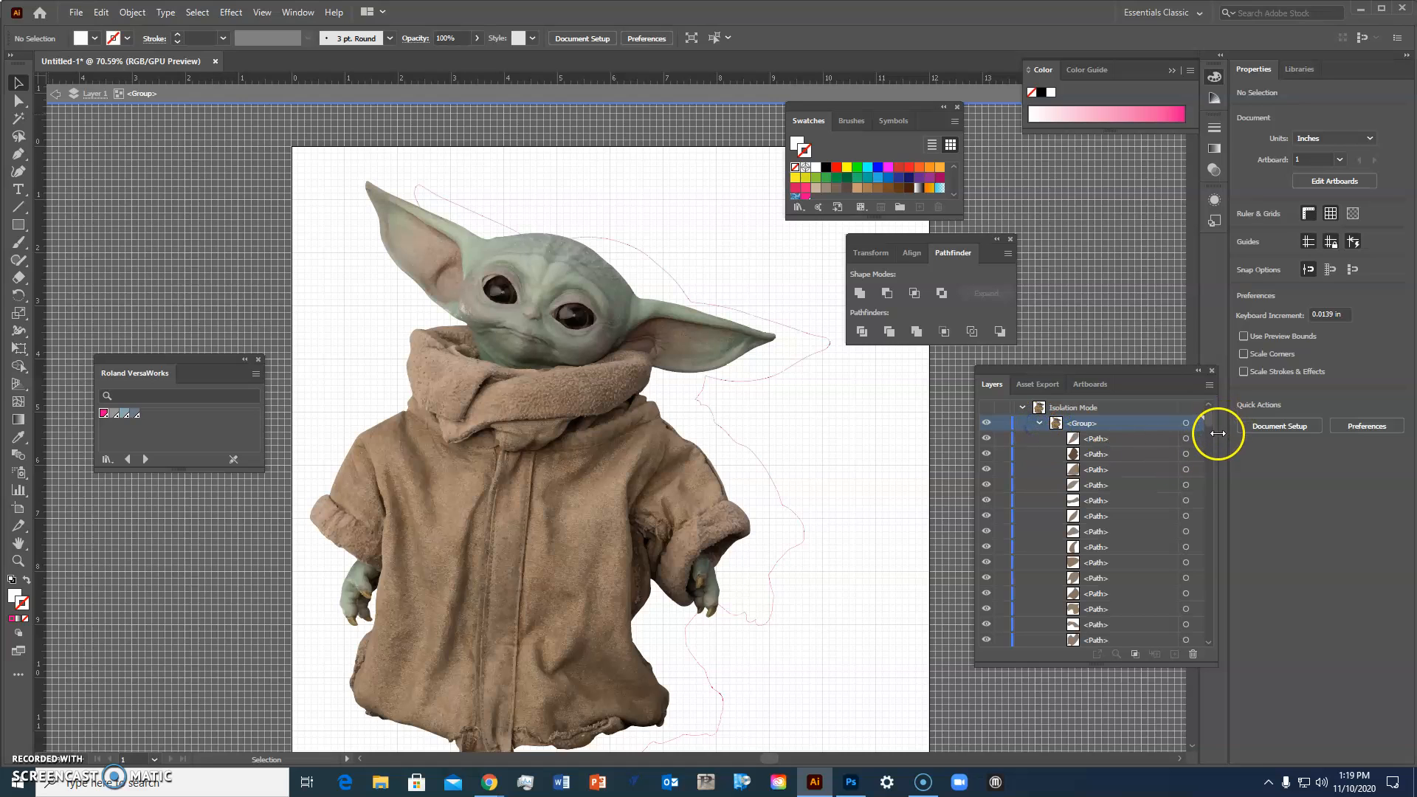
mouse_move(1208, 418)
mouse_down()
mouse_move(1196, 659)
mouse_move(1212, 522)
mouse_move(1193, 413)
mouse_up()
click(1181, 426)
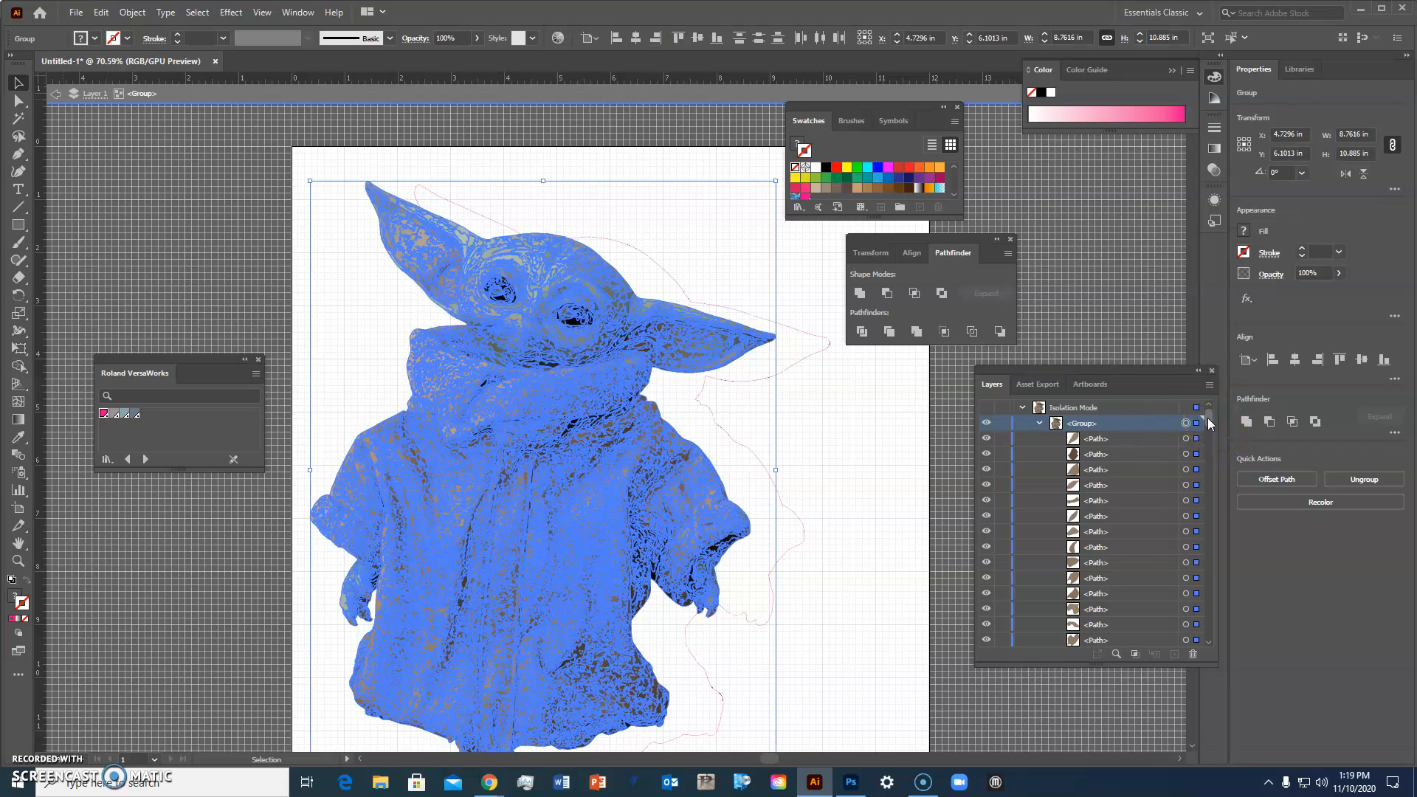
click(588, 400)
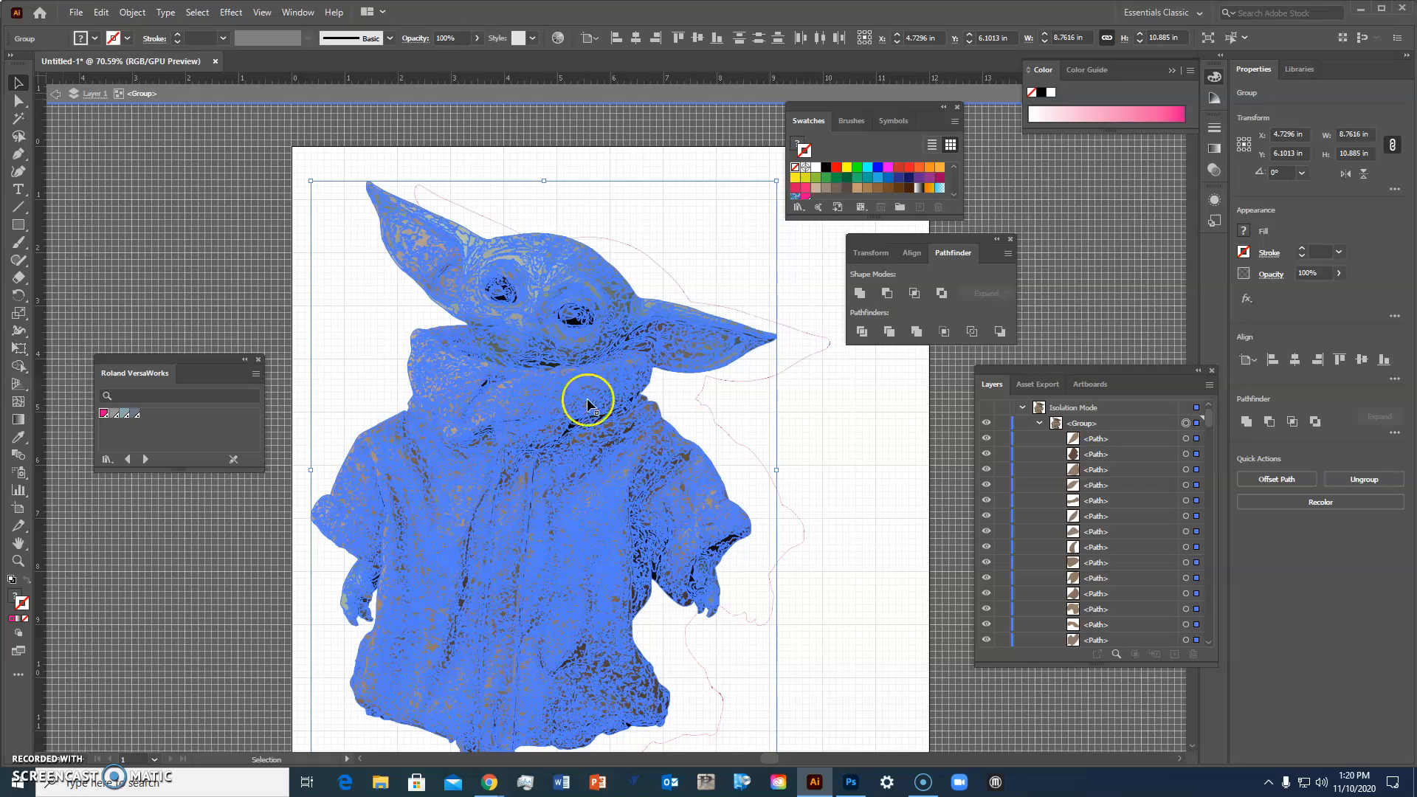
drag(572, 257, 627, 270)
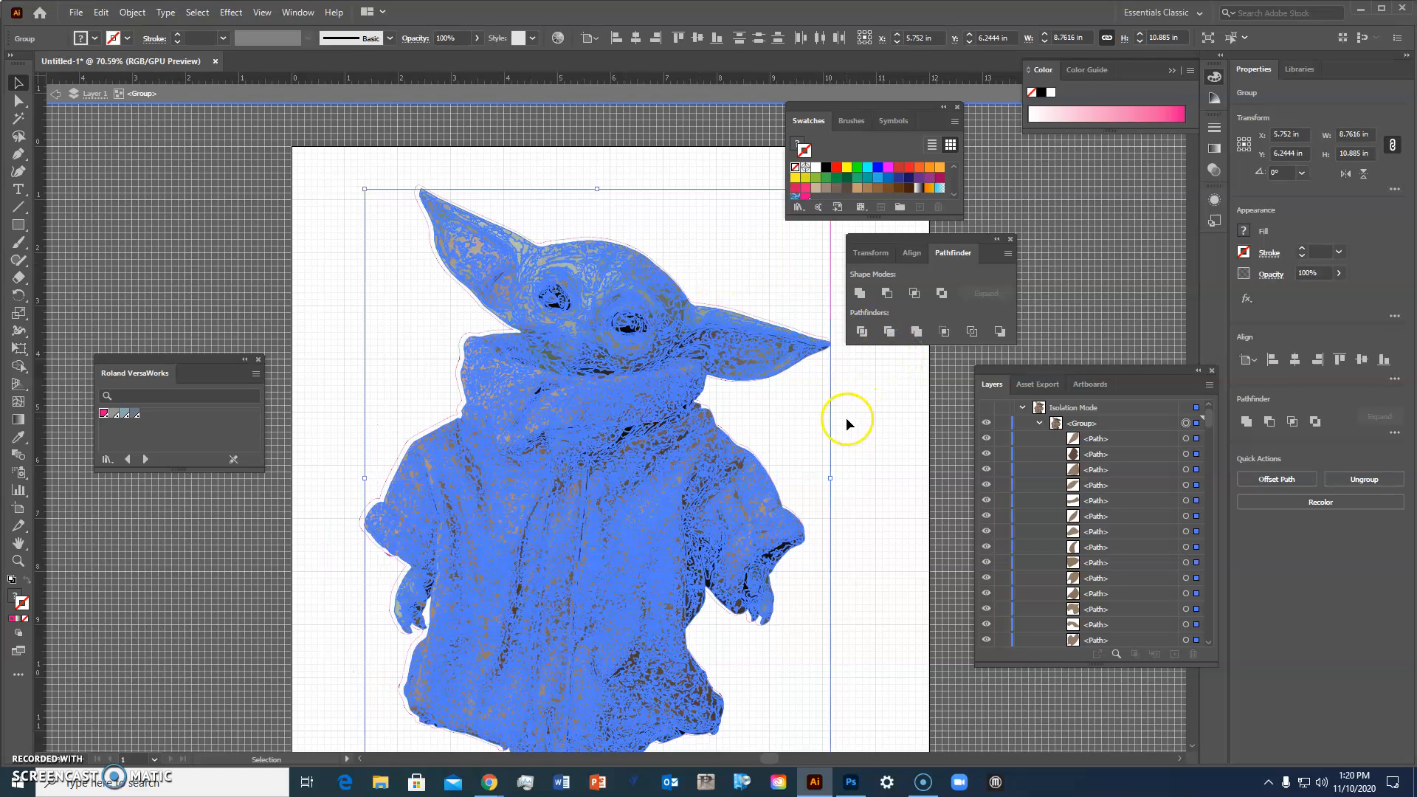
Step: Nudge the trace group left, up and right to center it inside the offset outline
key(a)
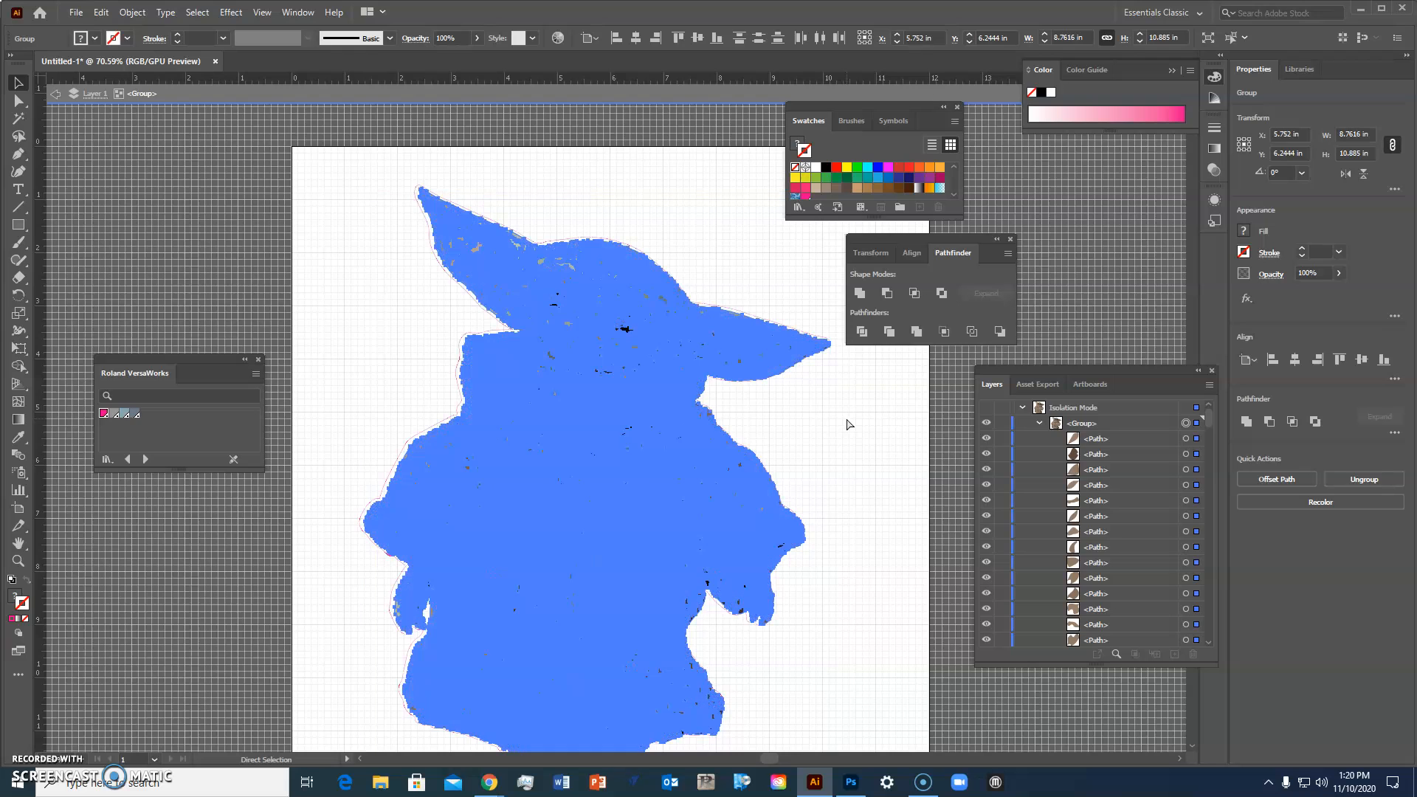
scroll(848, 425, down, 1)
key(v)
click(832, 414)
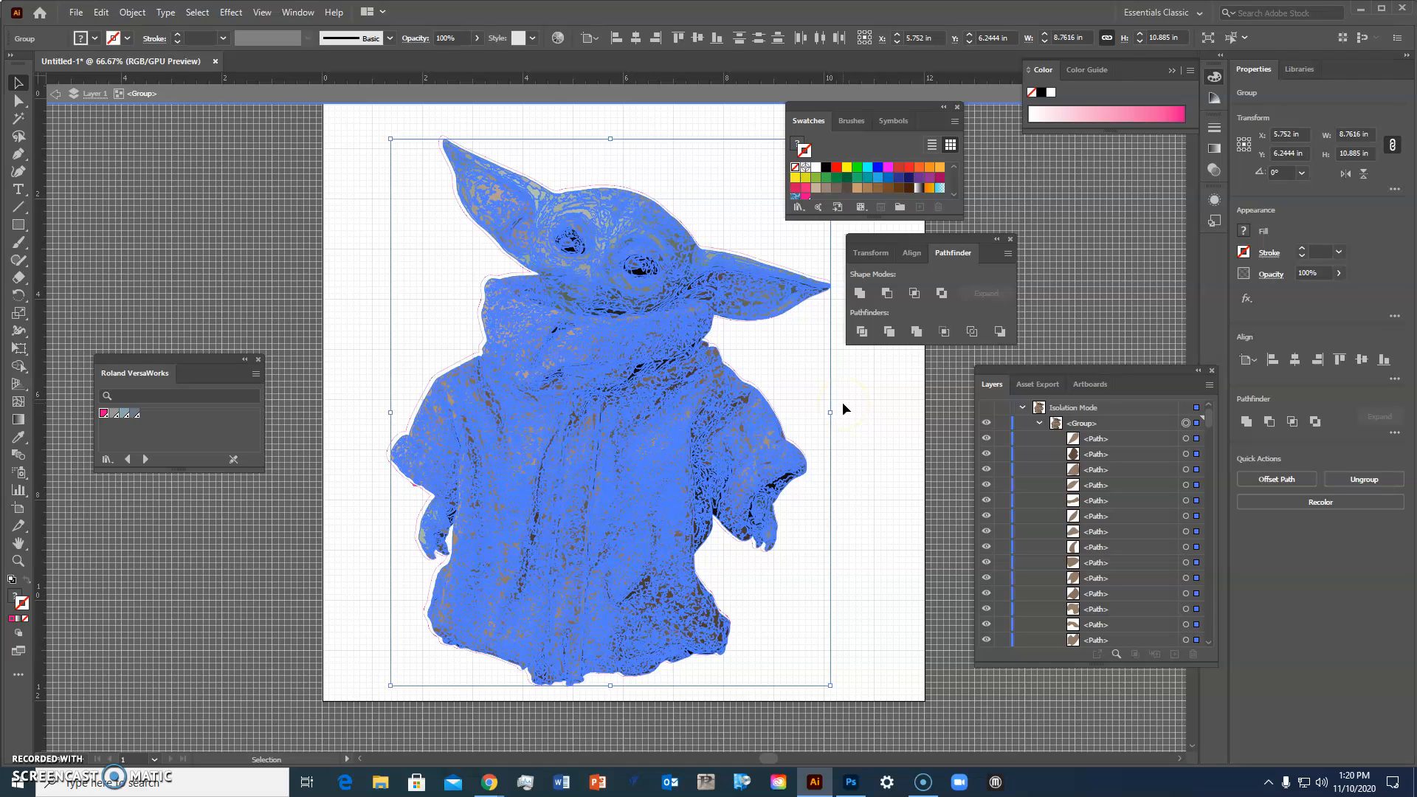
key(Left)
key(Left)
key(Left)
key(Left)
key(Left)
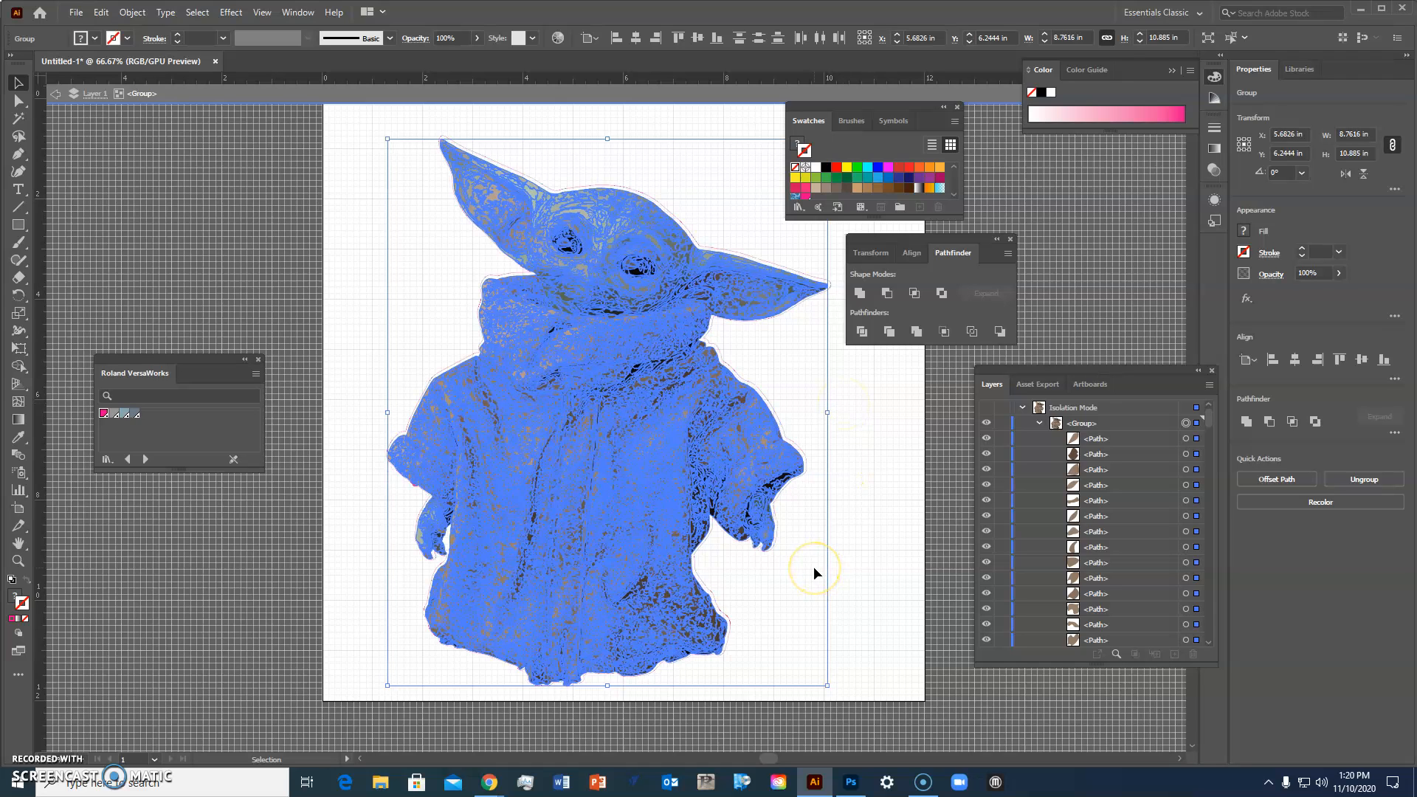
key(Left)
key(Left)
key(Left)
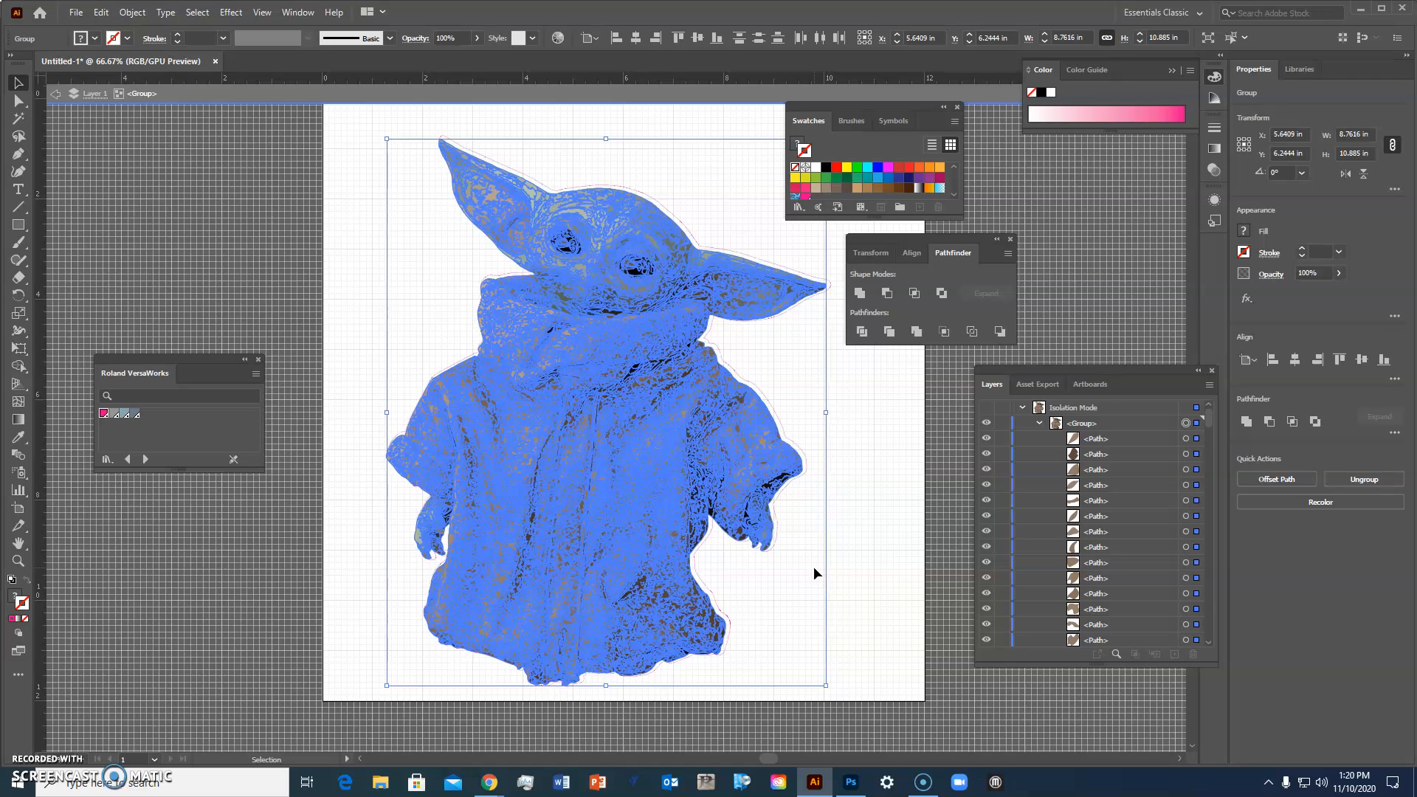
key(Up)
key(Up)
key(Up)
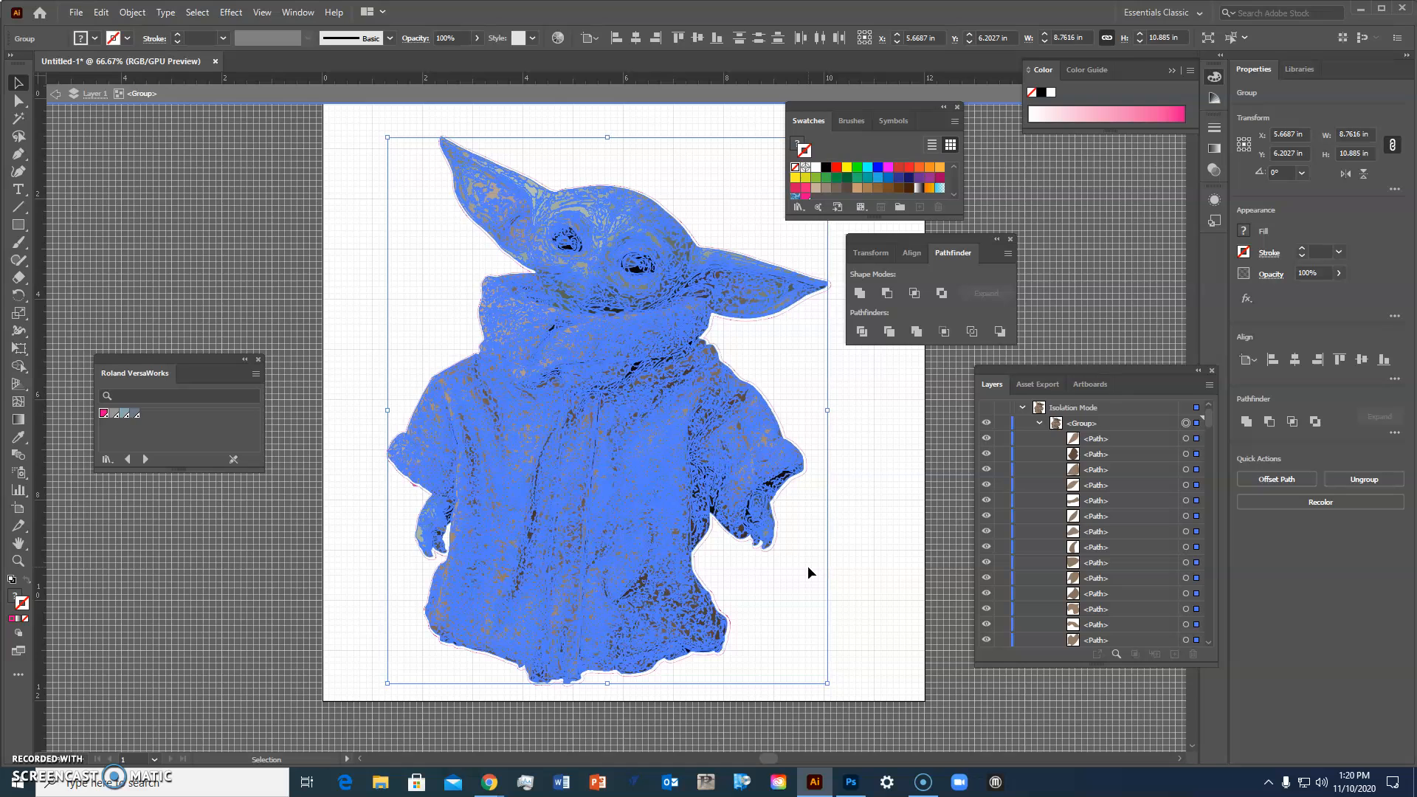
key(Right)
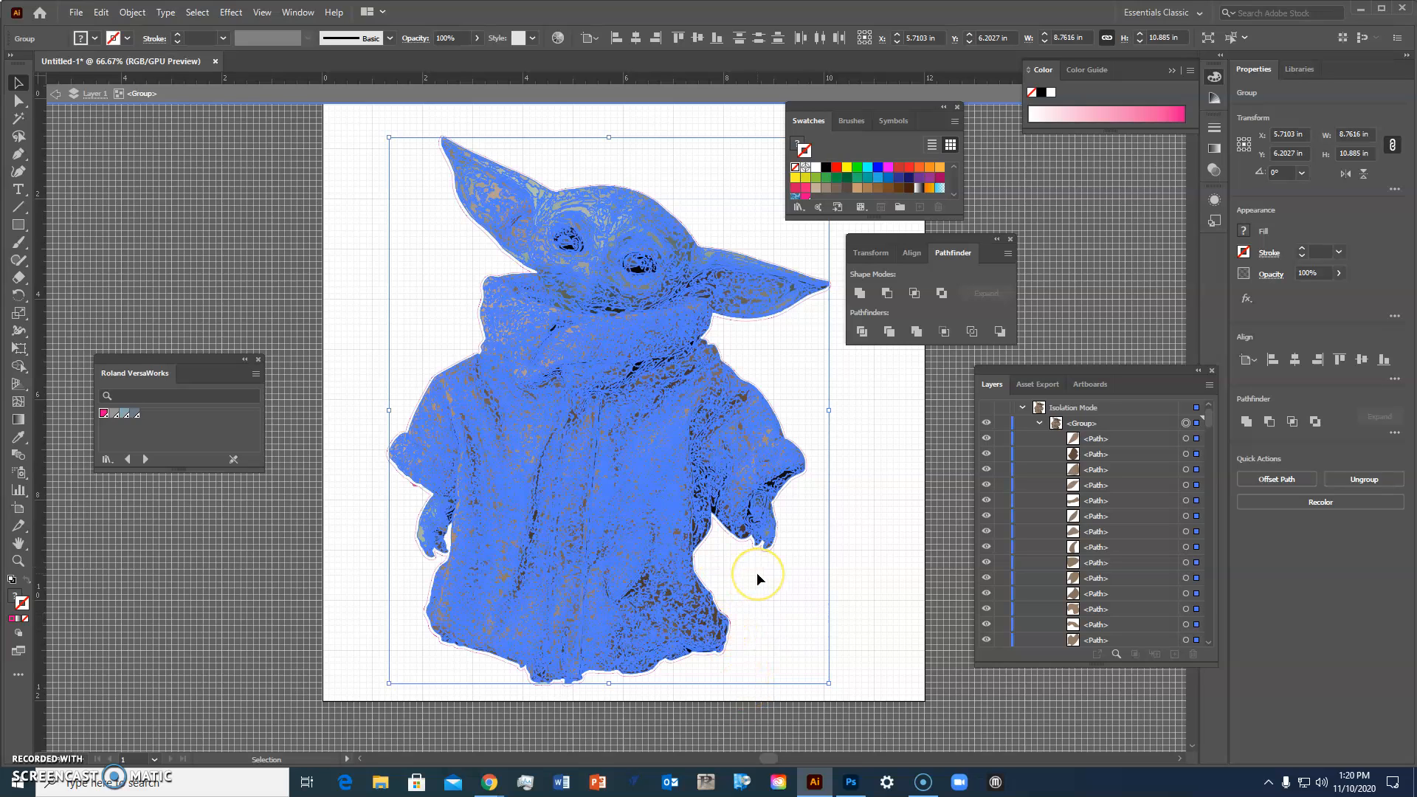
Step: Check the trace's fit within the outline up close and exit isolation mode
scroll(756, 573, up, 4)
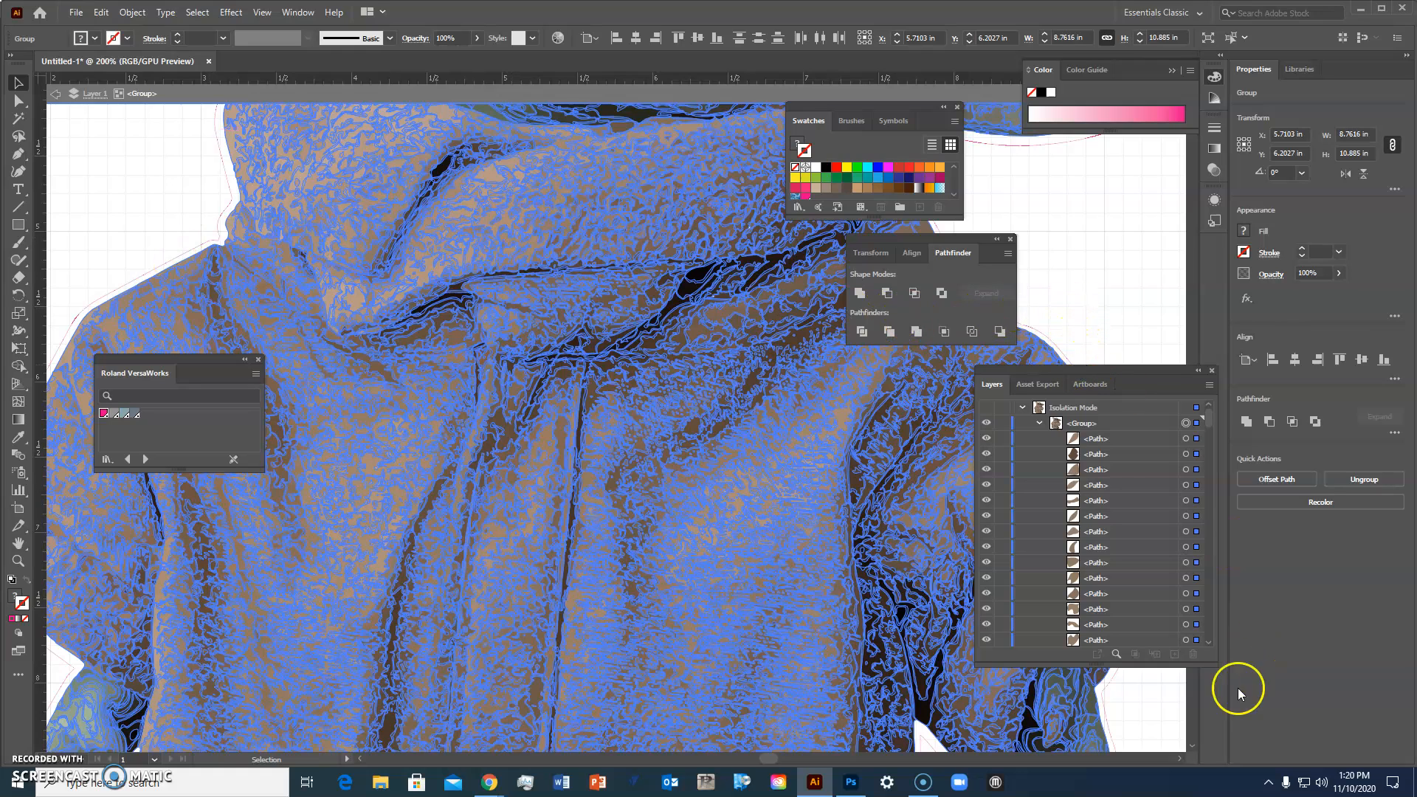
click(1193, 748)
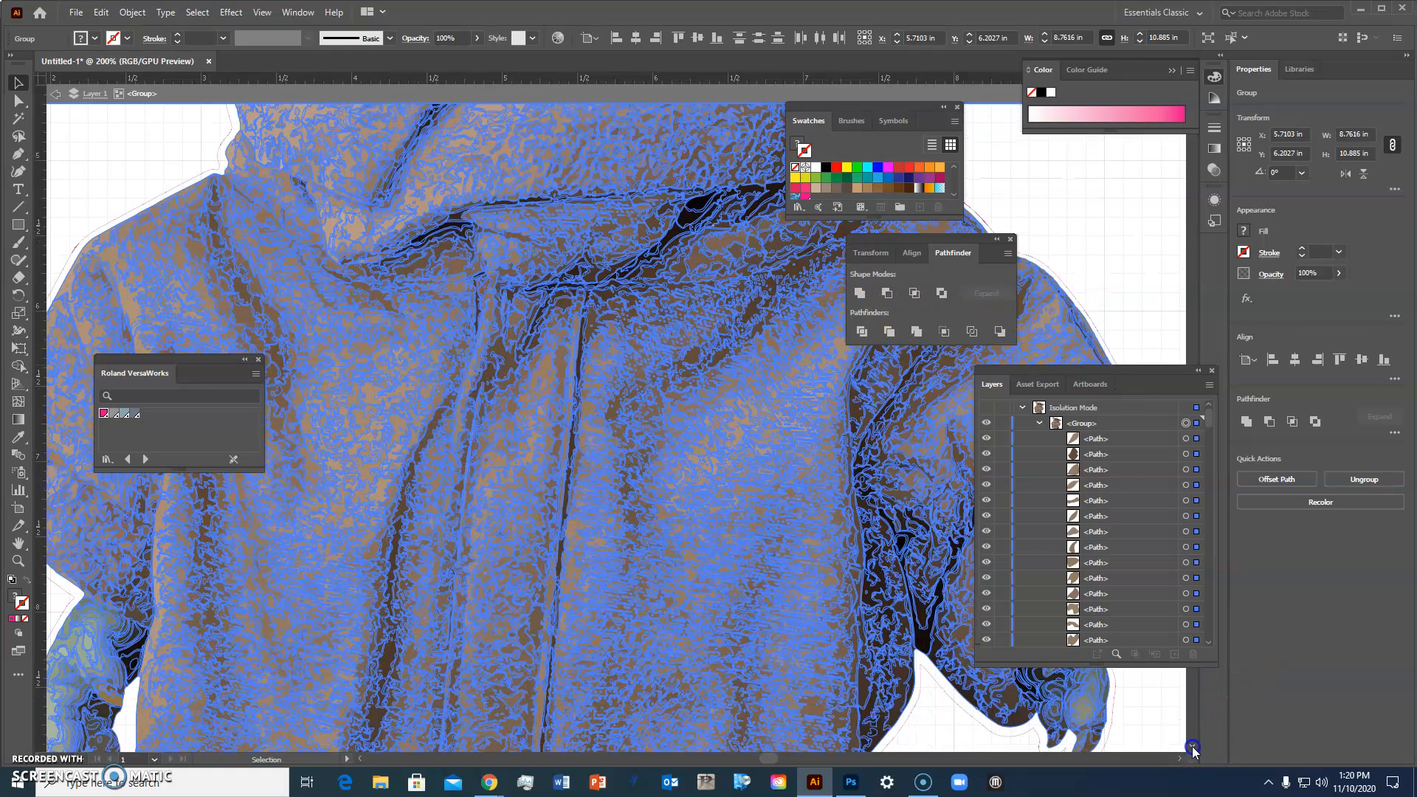
drag(1193, 747, 1192, 749)
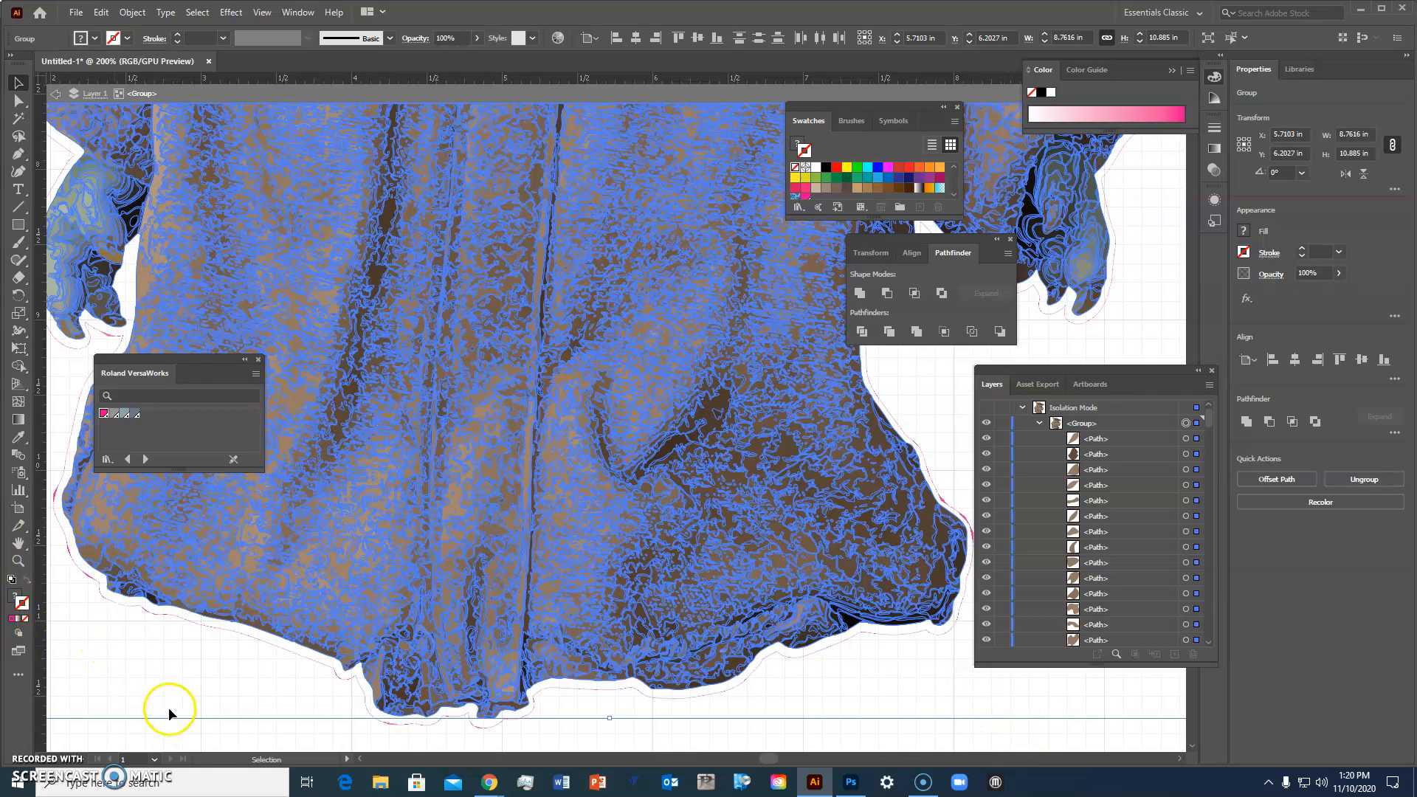
double_click(199, 734)
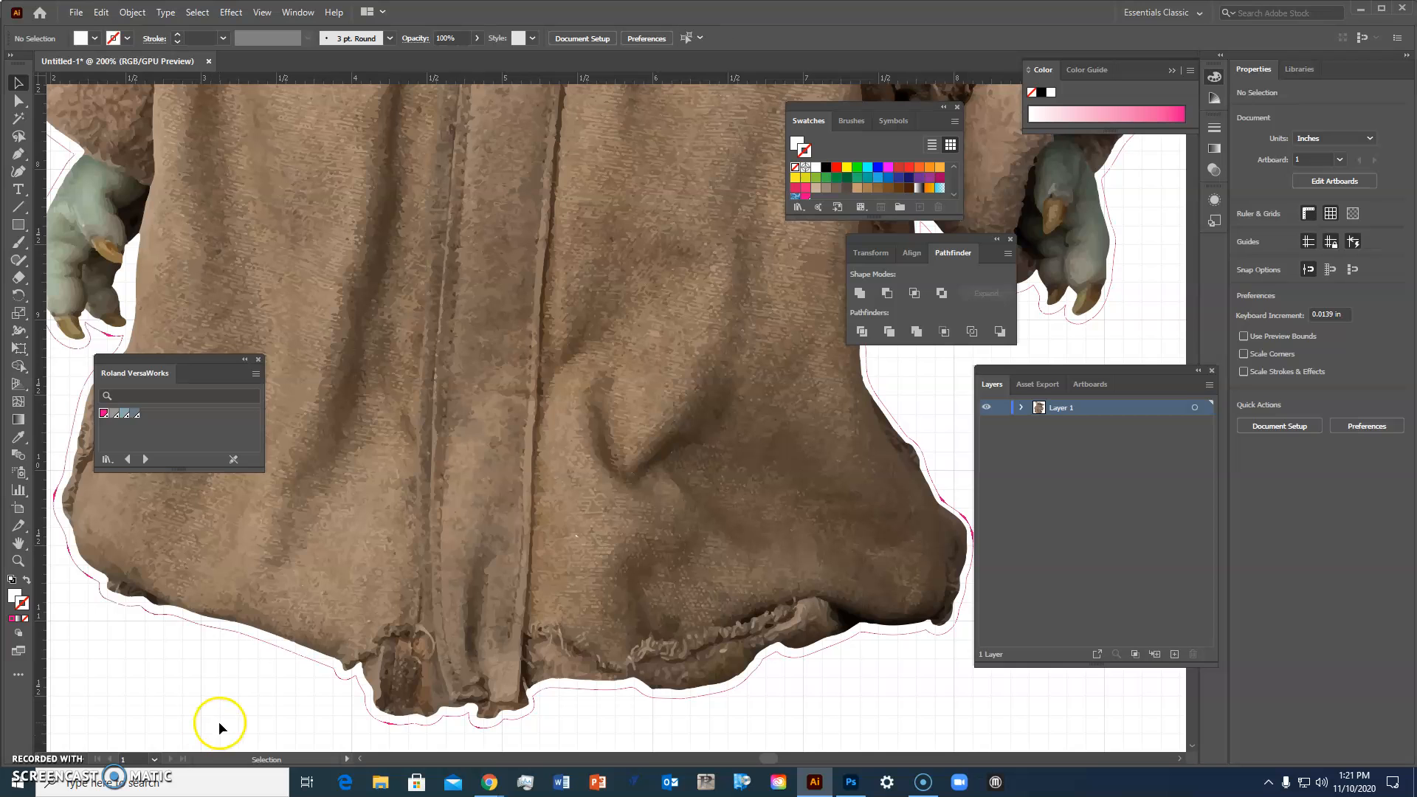
key(ctrl+minus)
key(ctrl+minus)
key(ctrl+minus)
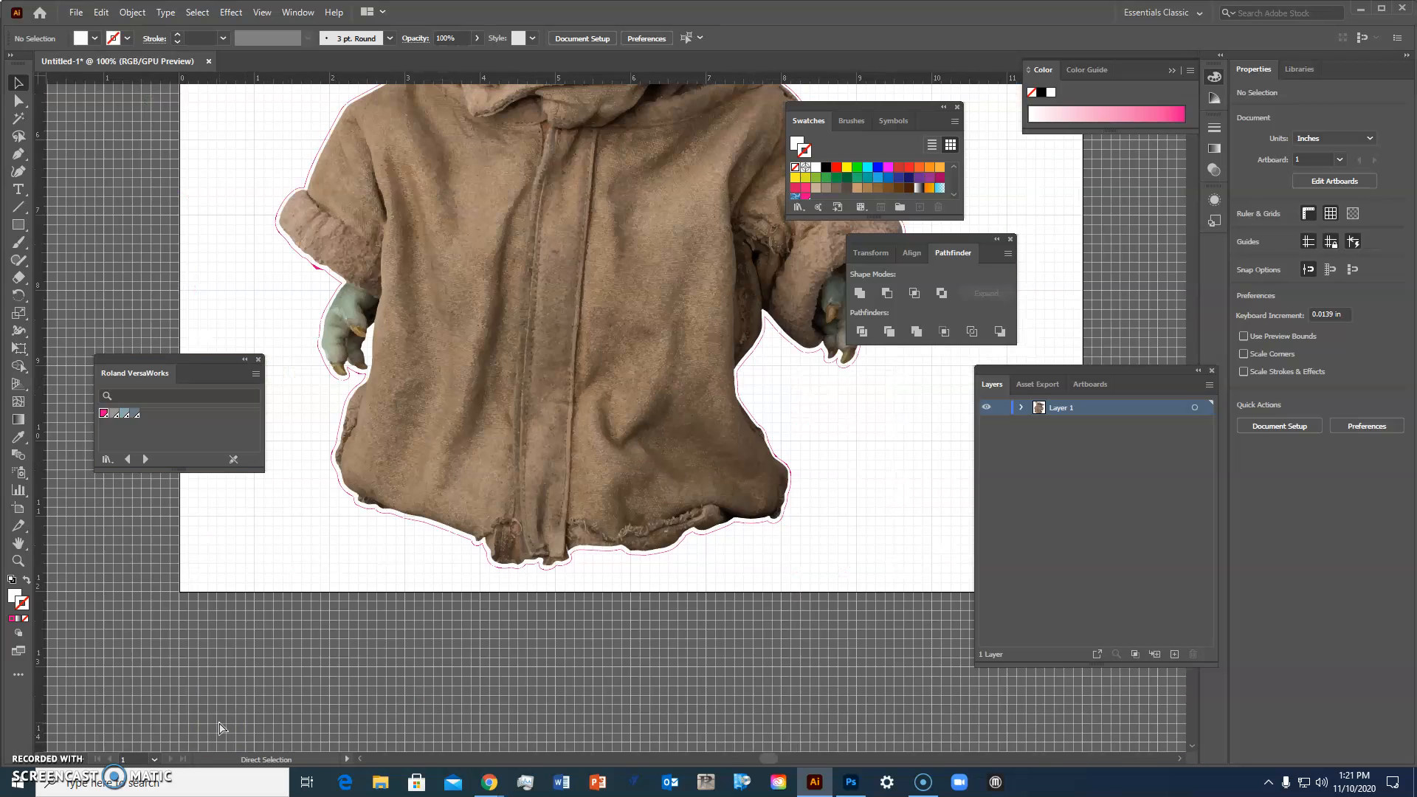
key(v)
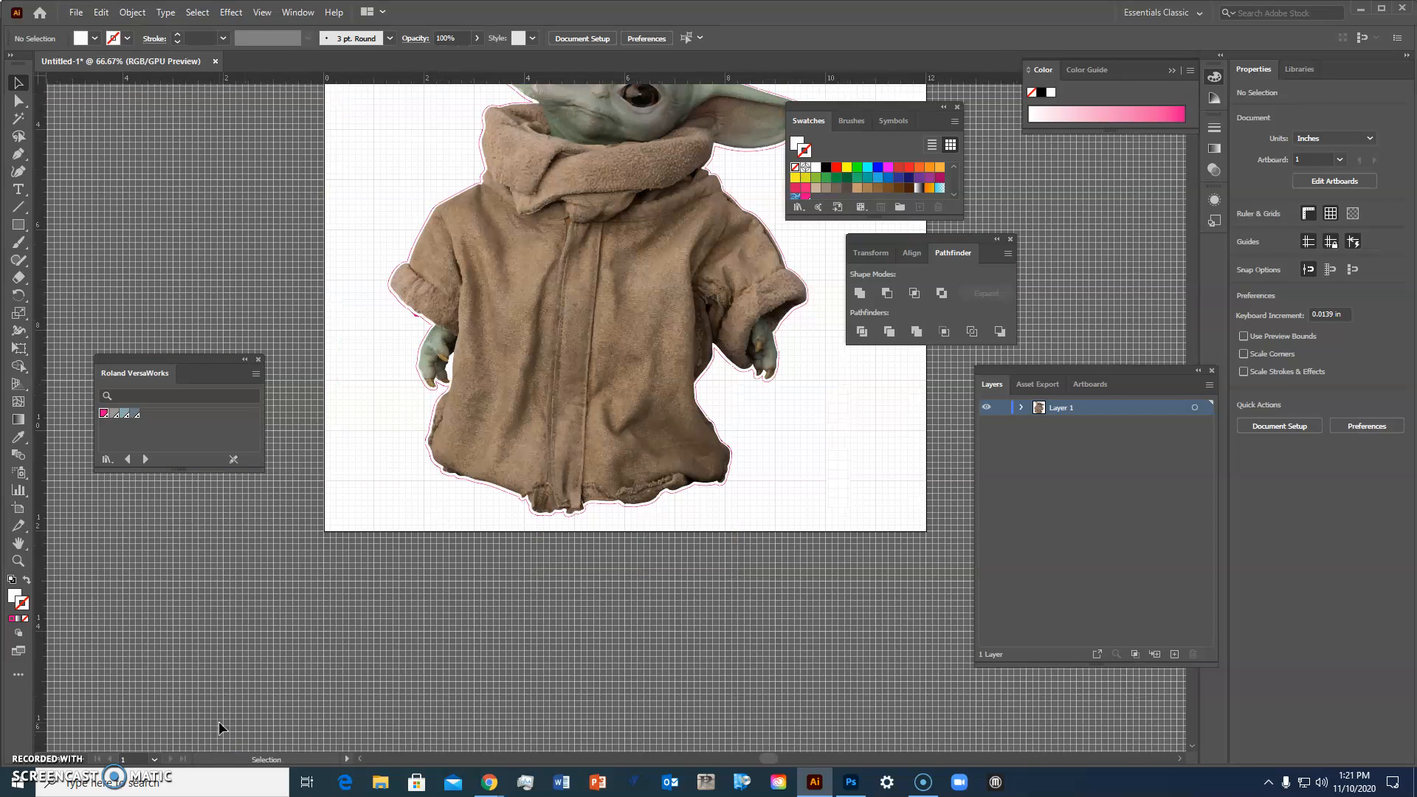
key(ctrl)
key(ctrl+minus)
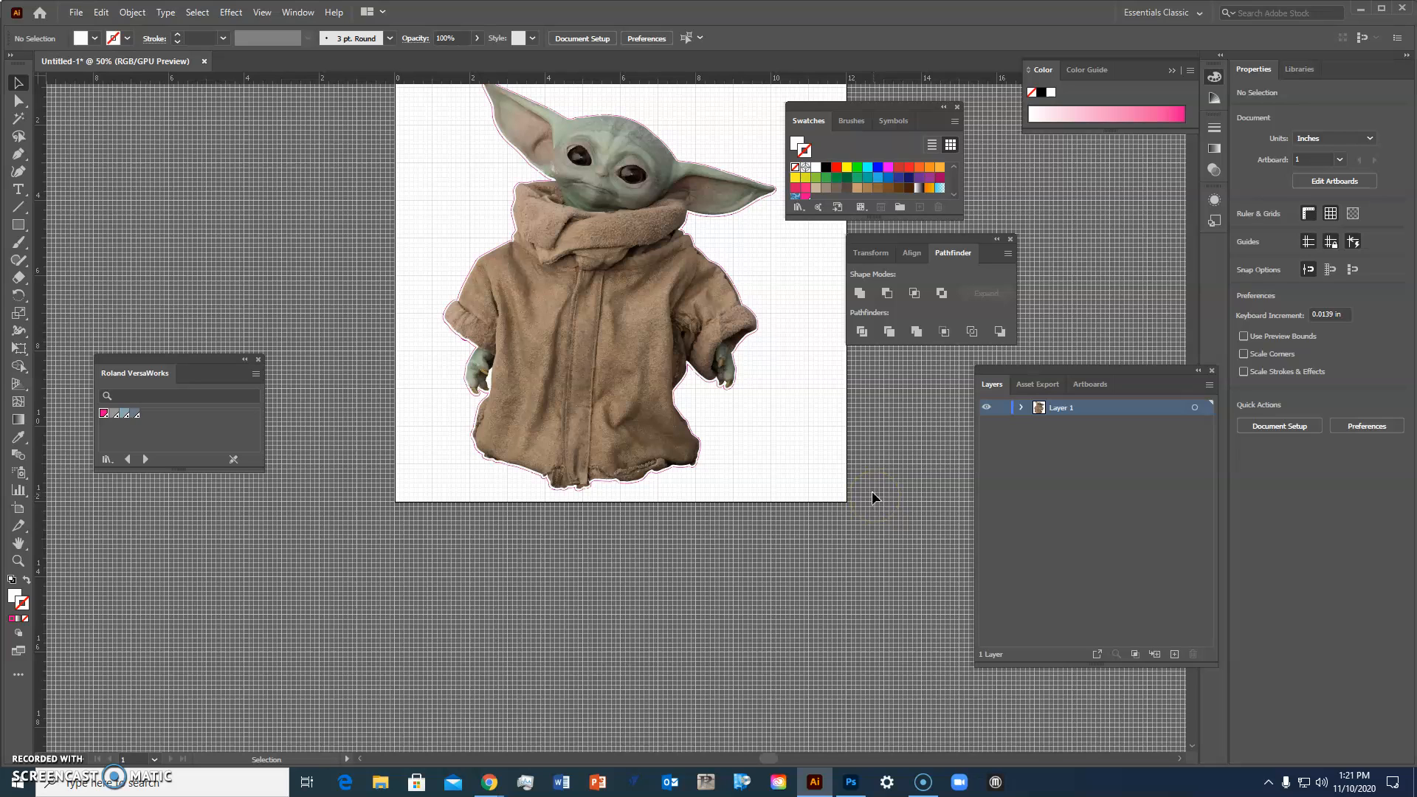
Step: Fit the artboard to the artwork bounds
click(132, 13)
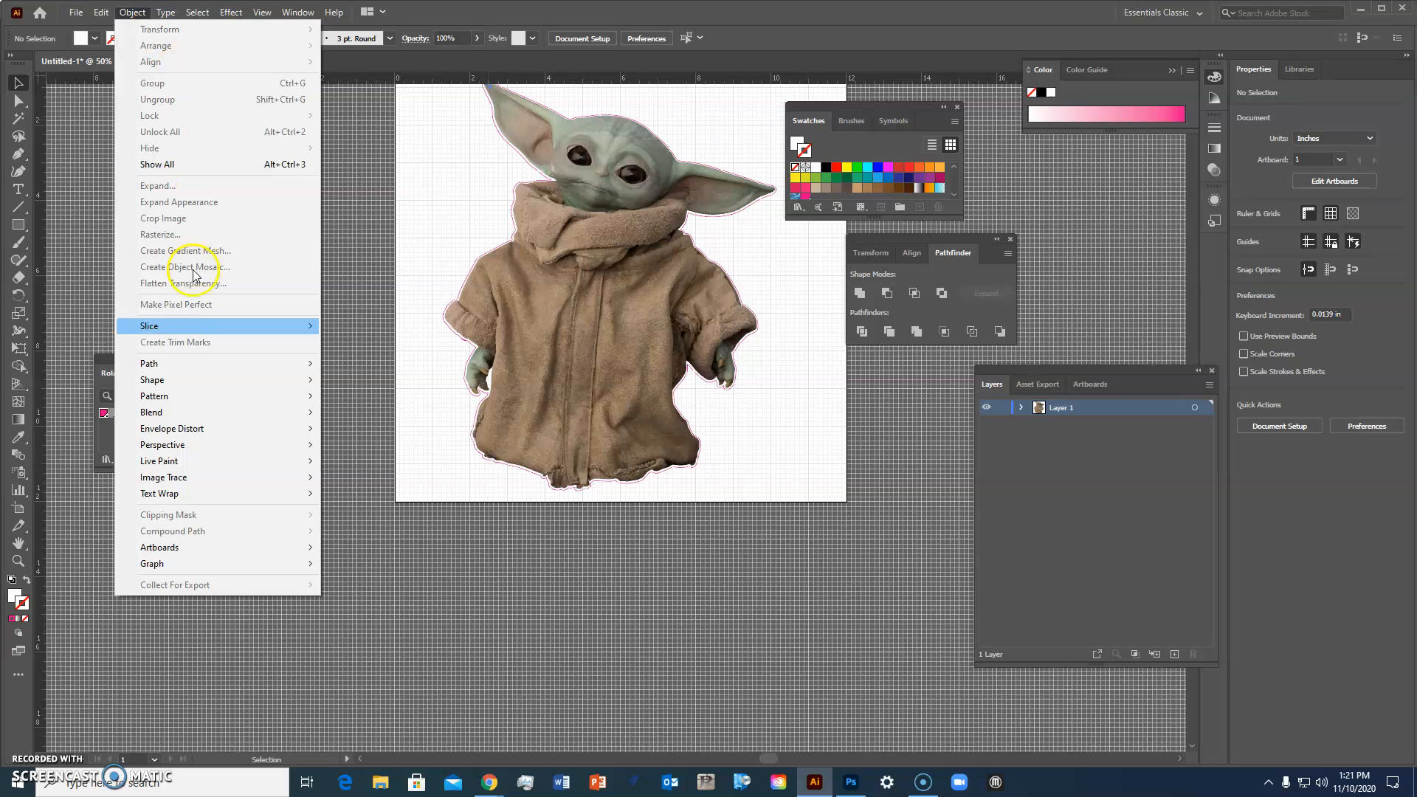
mouse_move(208, 555)
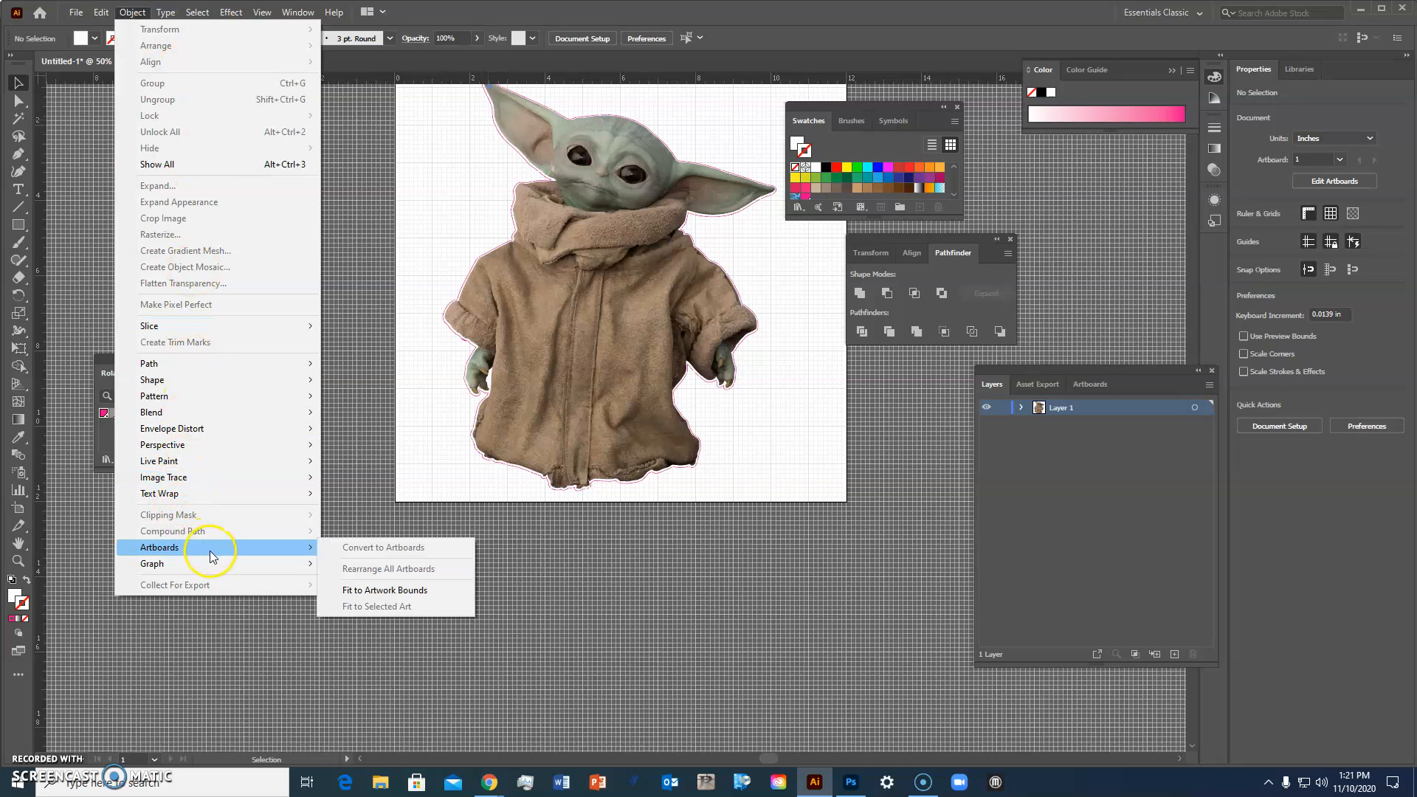
click(390, 591)
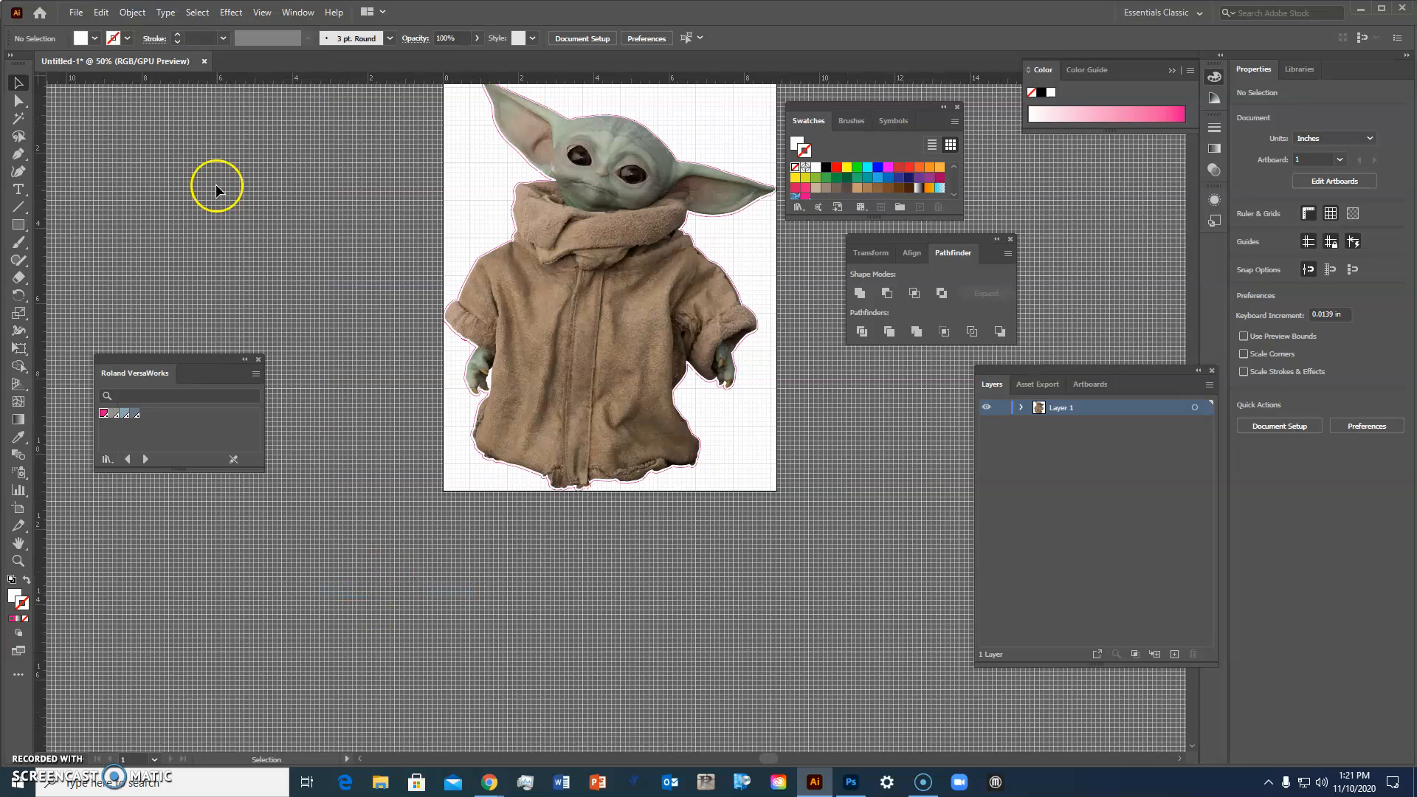
Step: Start saving the document as a copy with the Adobe PDF file type
click(77, 12)
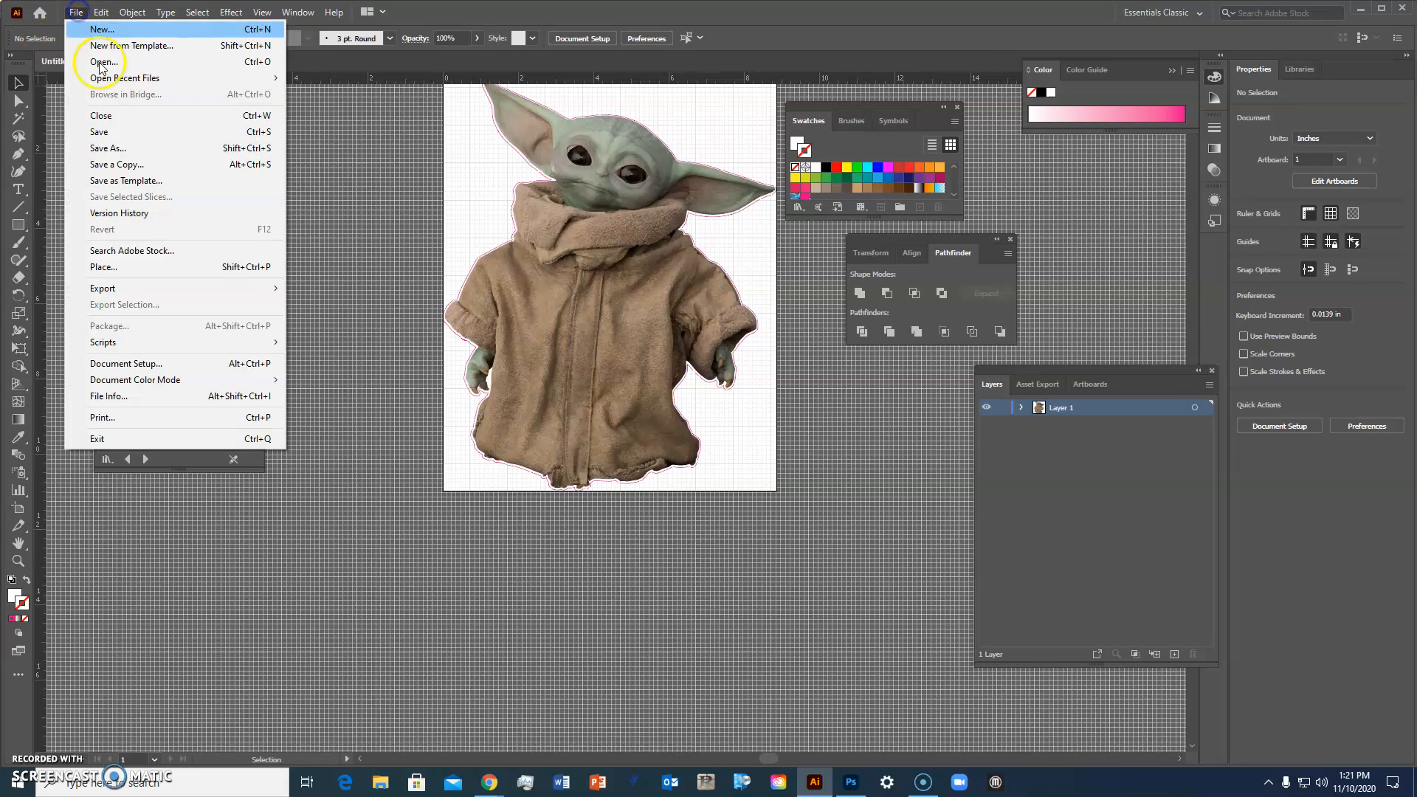
click(129, 150)
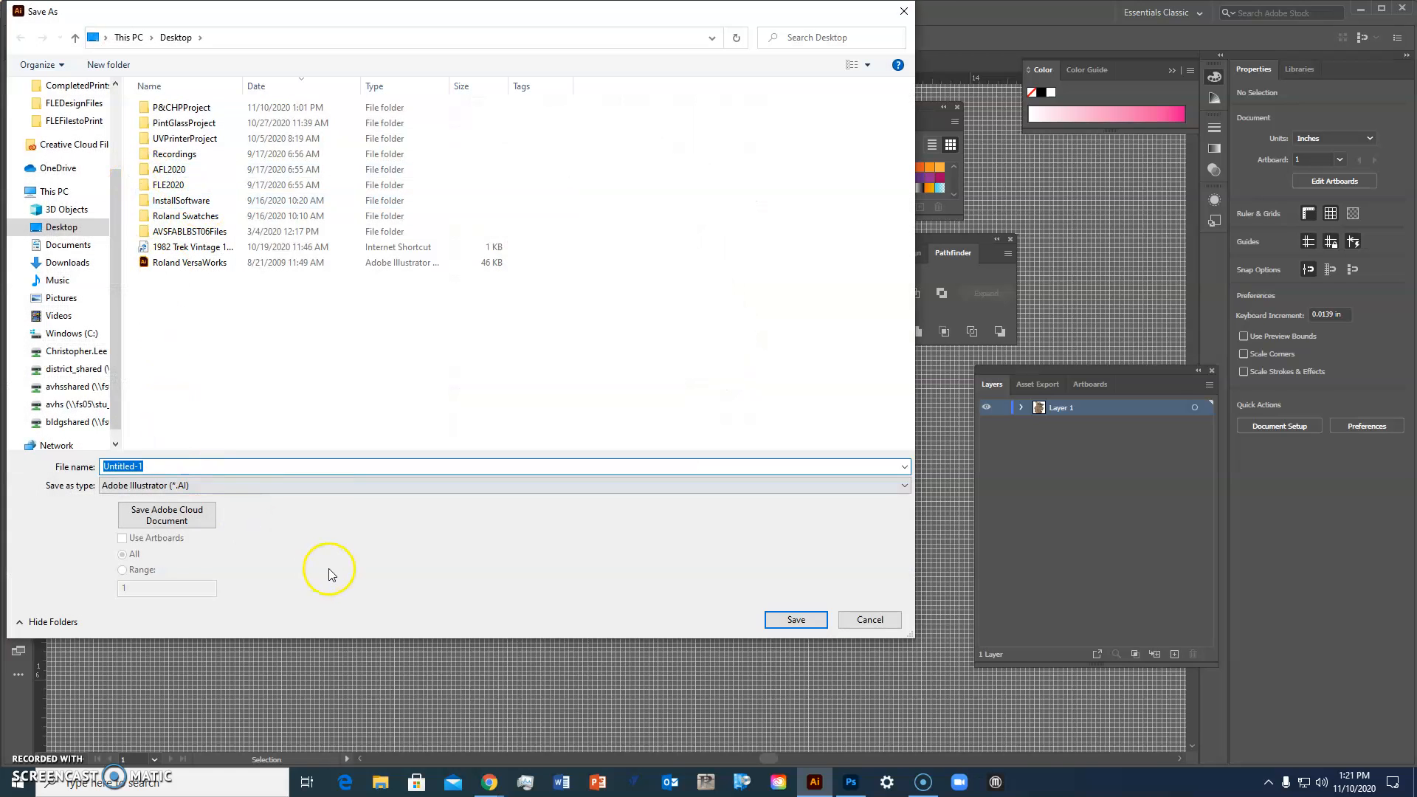
click(369, 494)
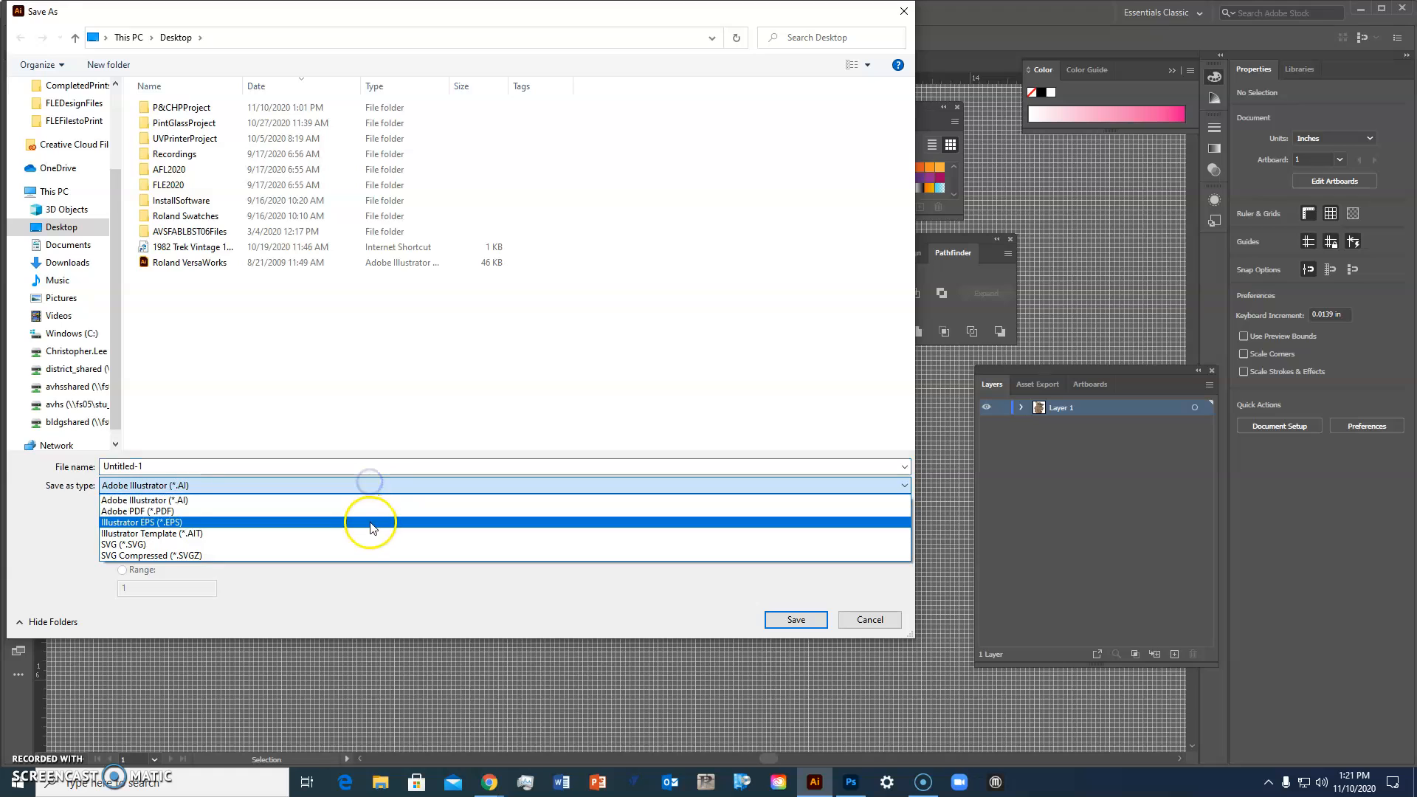
click(371, 507)
Step: Replace the file name with a new name beginning with the user's surname
drag(222, 464, 63, 454)
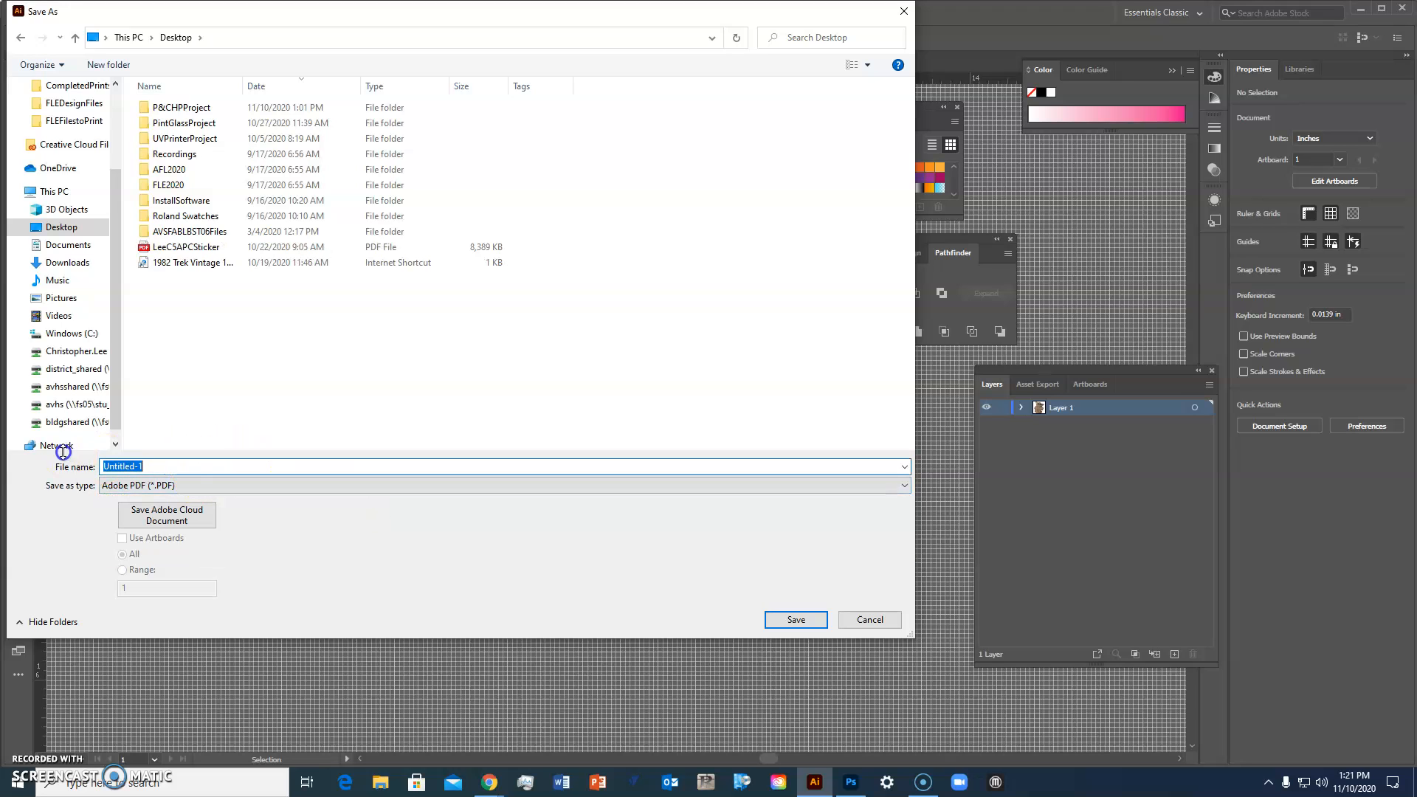
text(Th)
key(BackSpace)
key(BackSpace)
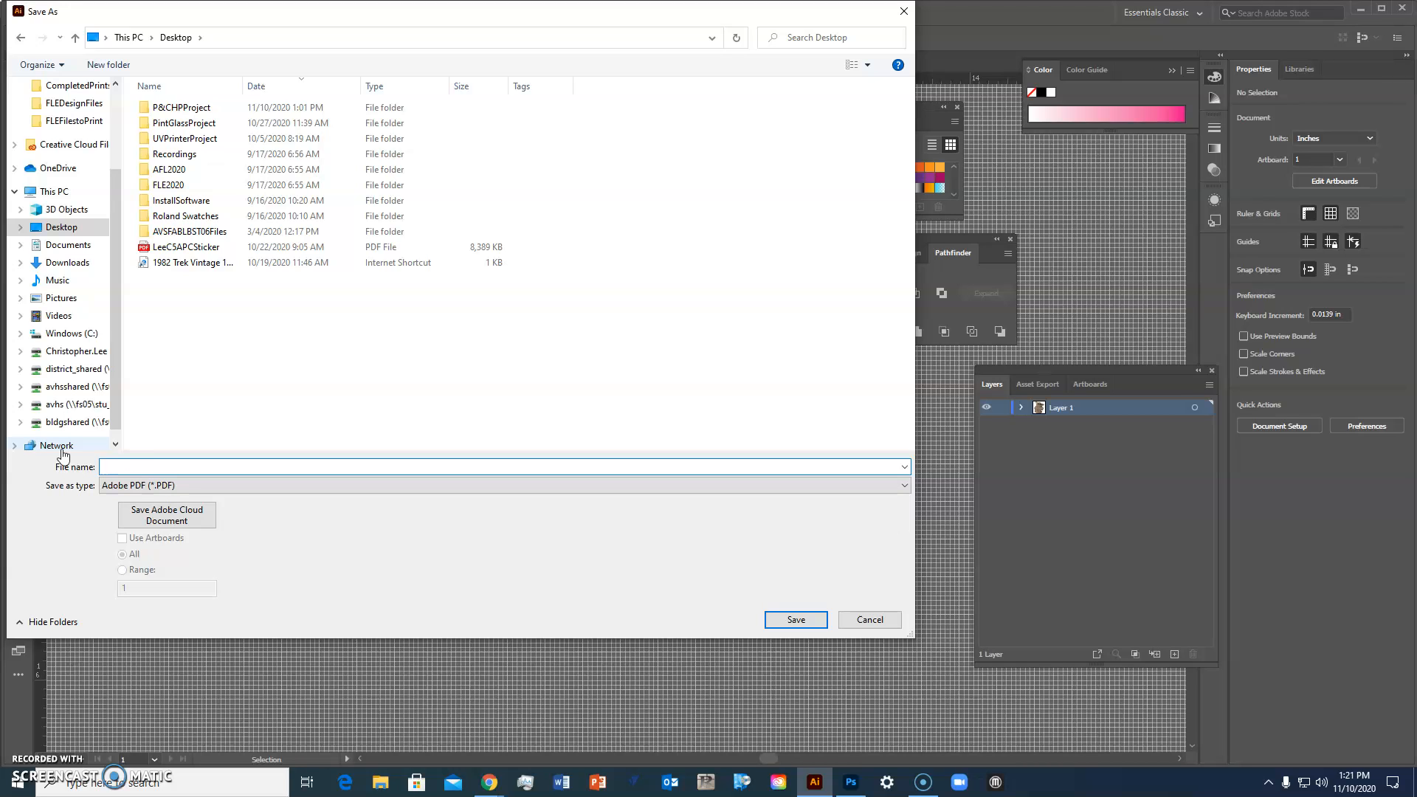
text(L)
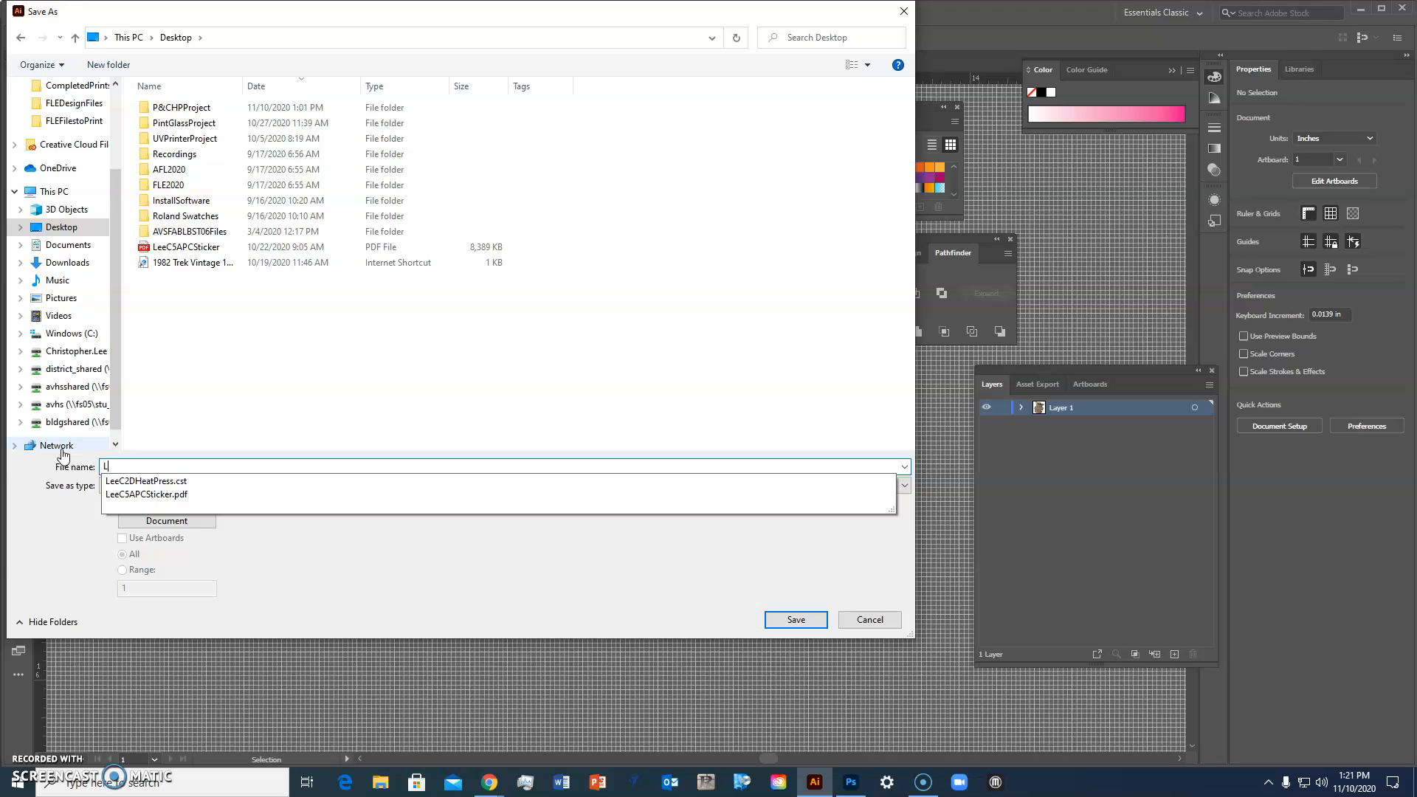
text(eeC)
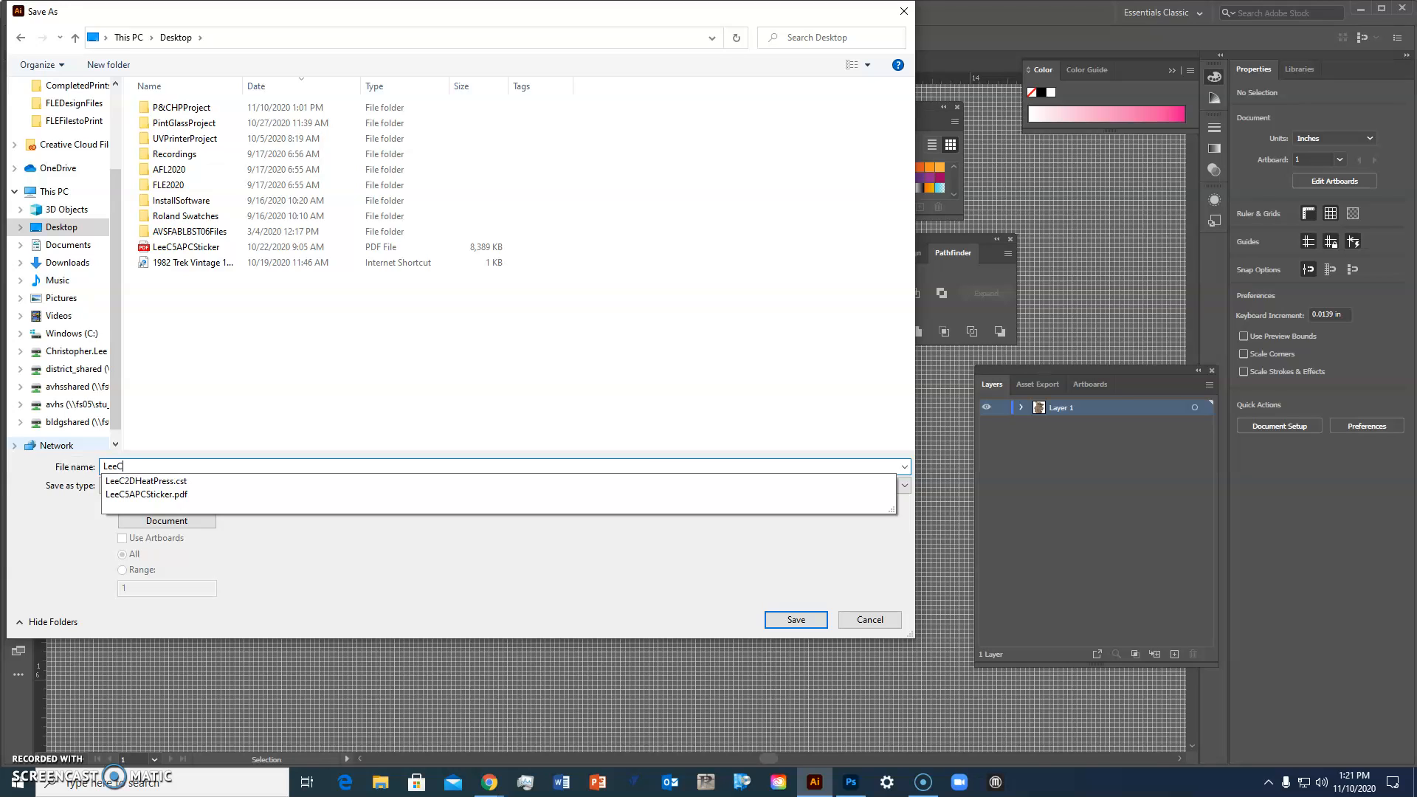